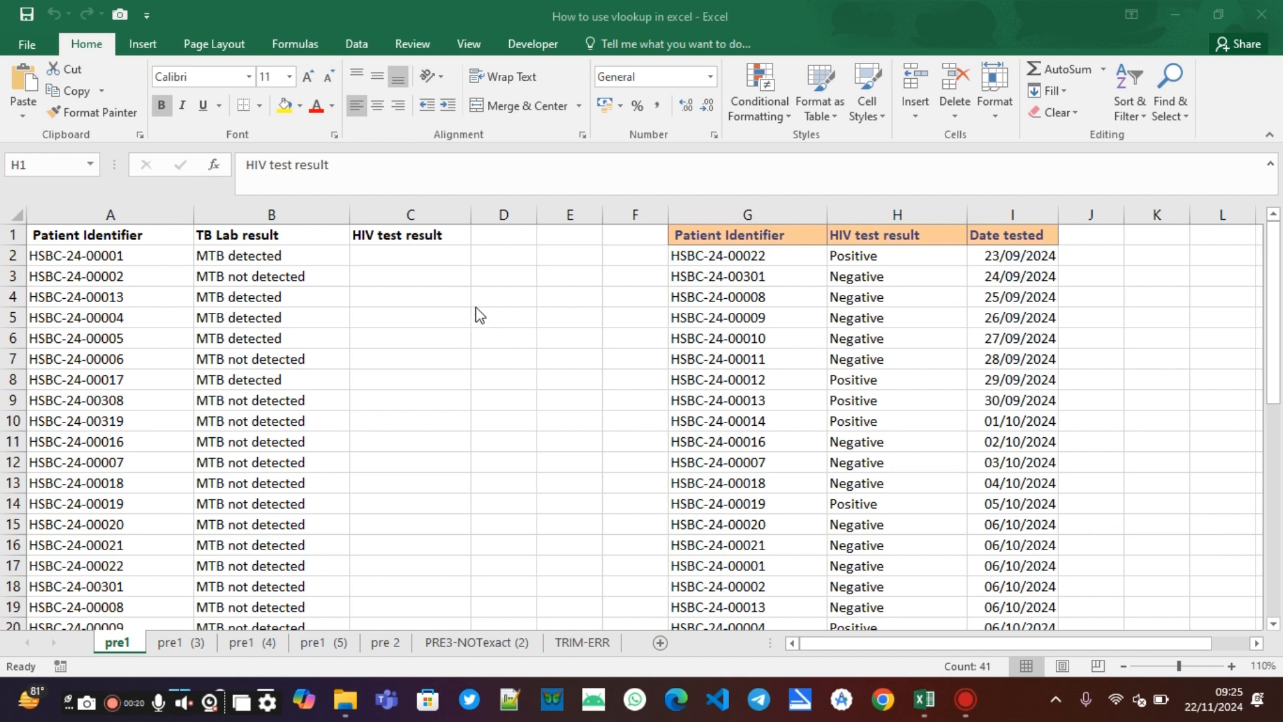
Step: Examine the columns of the TB lab table (A to C) and the HIV test table (G to I)
{"action": "left_click", "coordinate": [163, 211]}
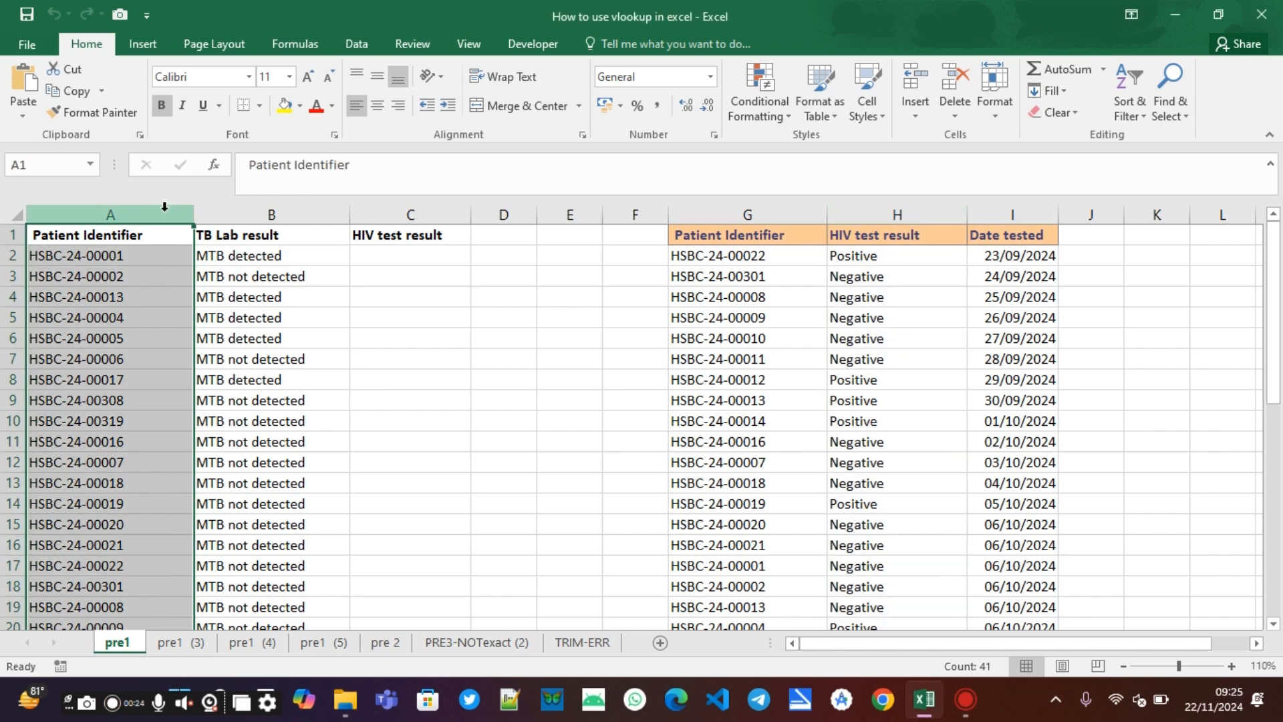
{"action": "left_click", "coordinate": [154, 235]}
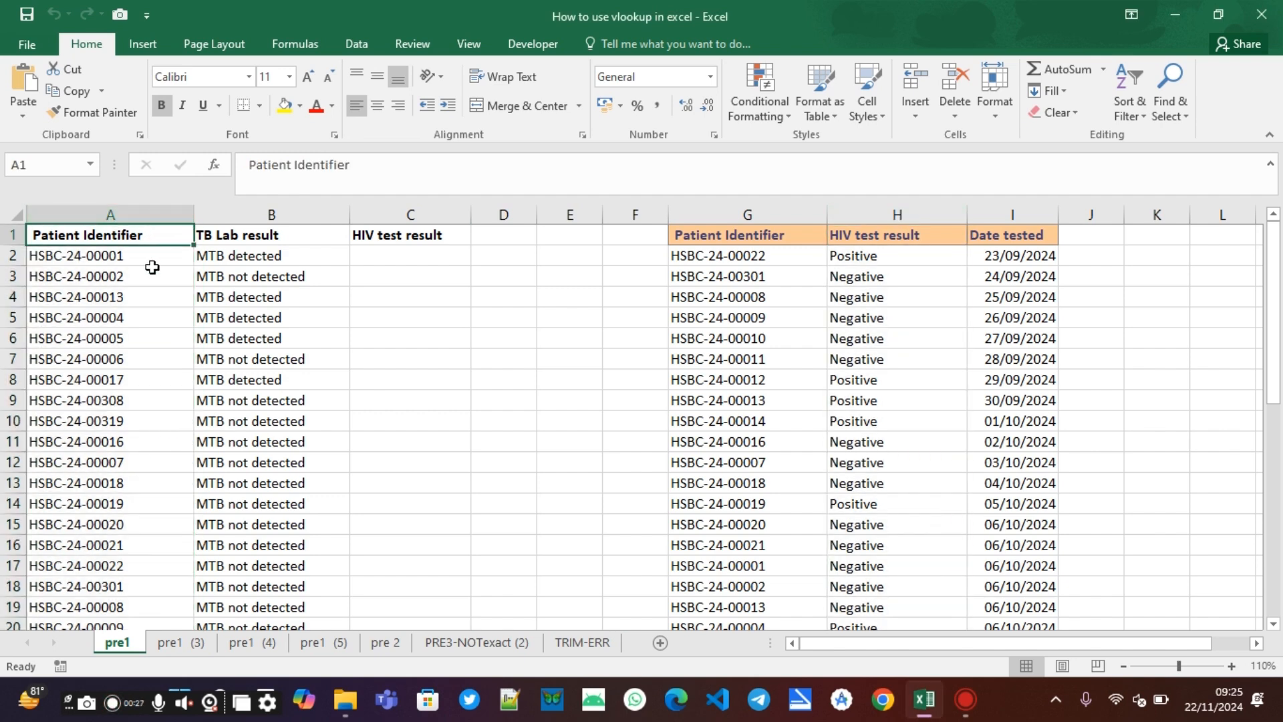
{"action": "left_click", "coordinate": [272, 211]}
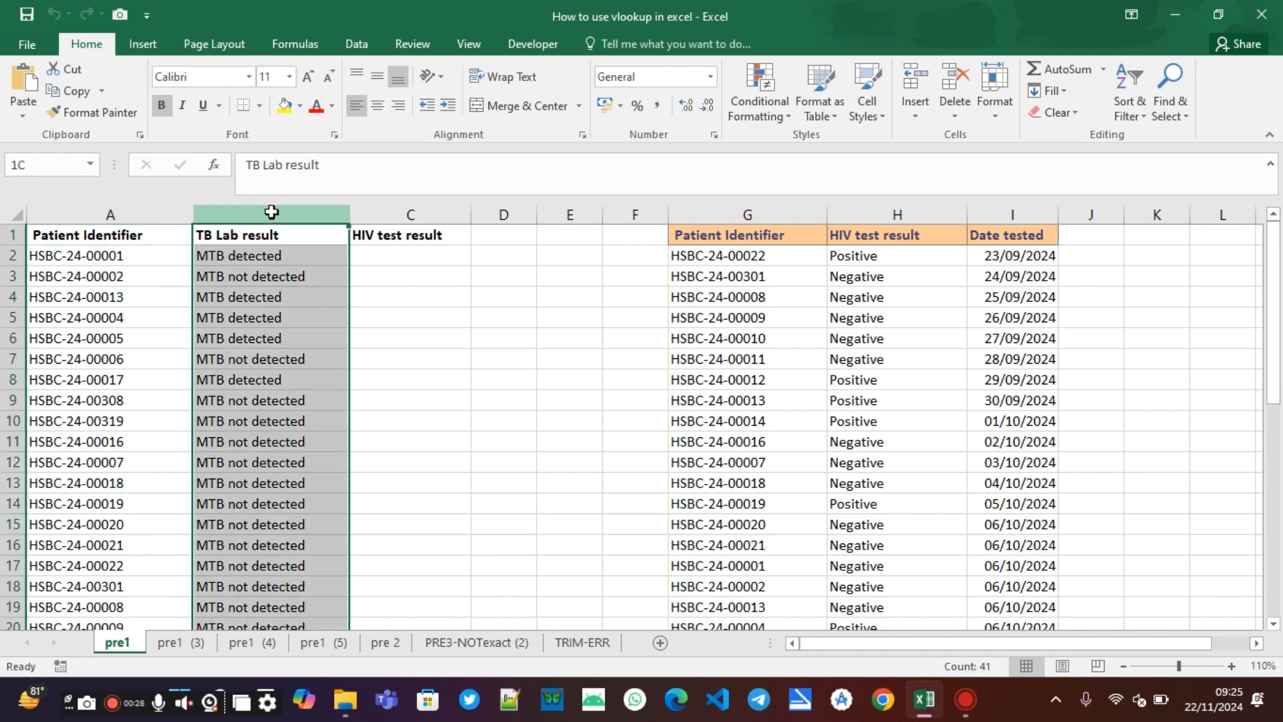
{"action": "left_click", "coordinate": [417, 216]}
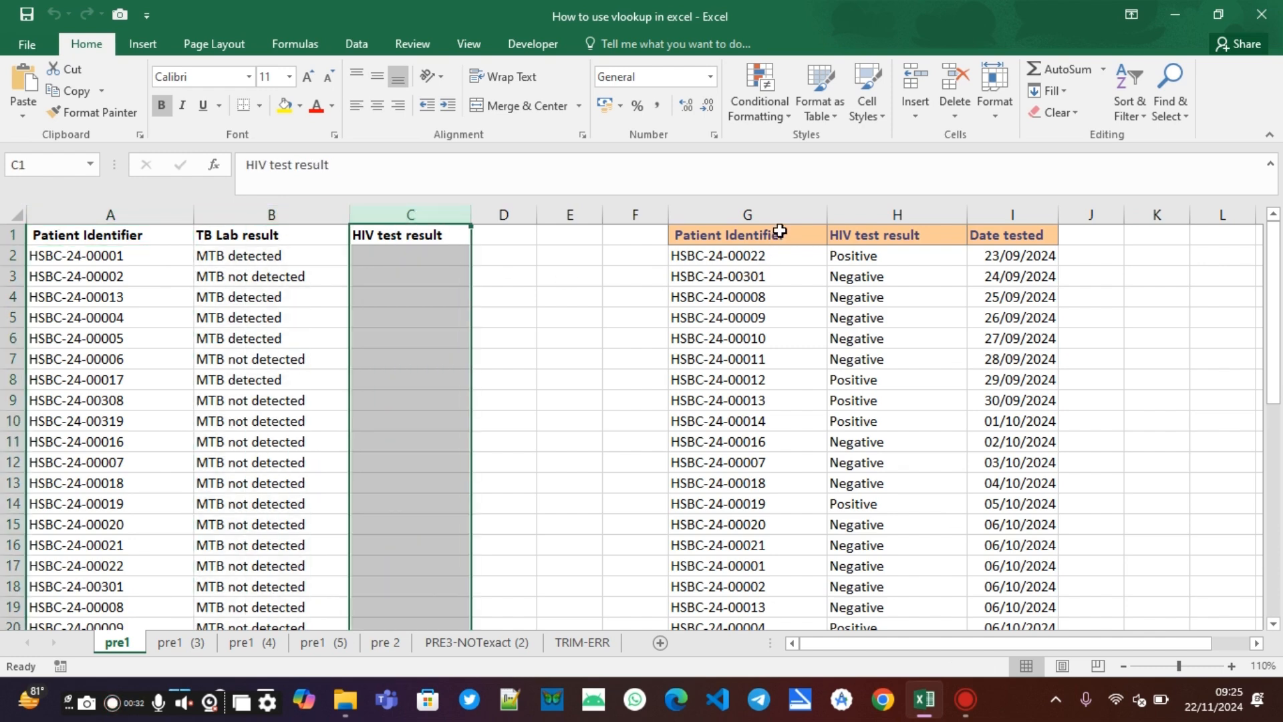
{"action": "left_click", "coordinate": [796, 214]}
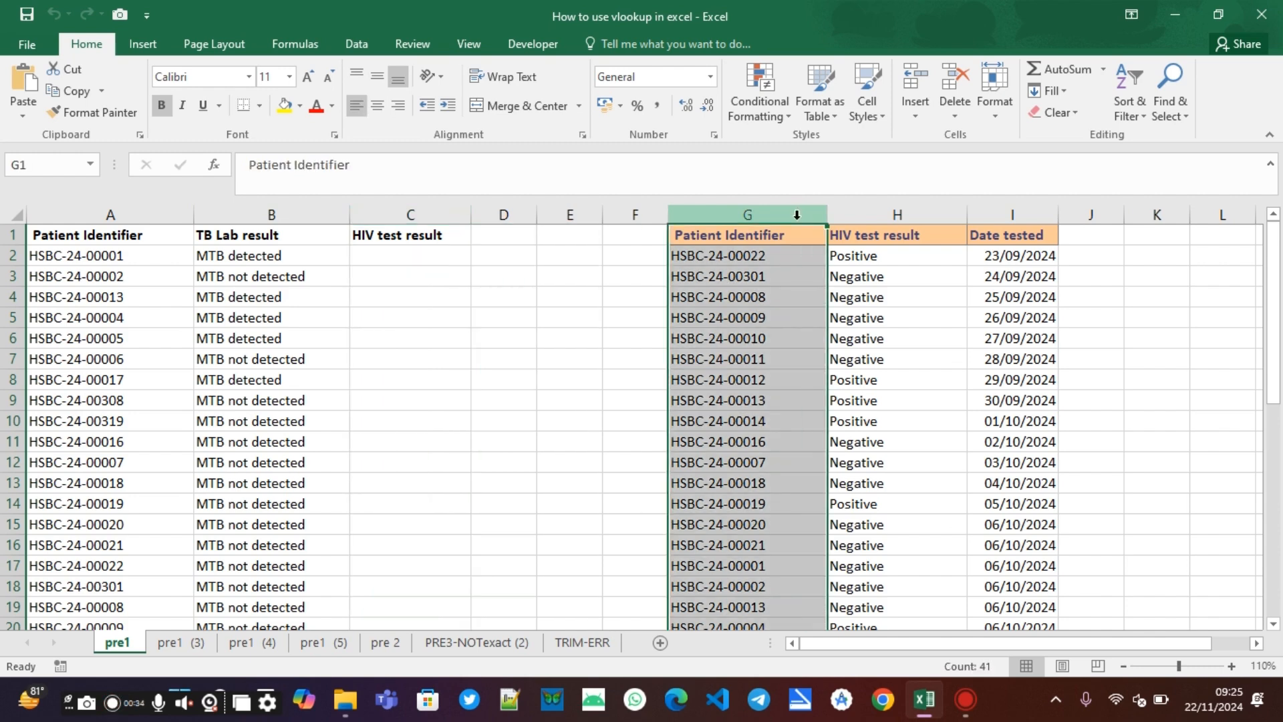
{"action": "left_click", "coordinate": [899, 214]}
{"action": "left_click", "coordinate": [996, 215]}
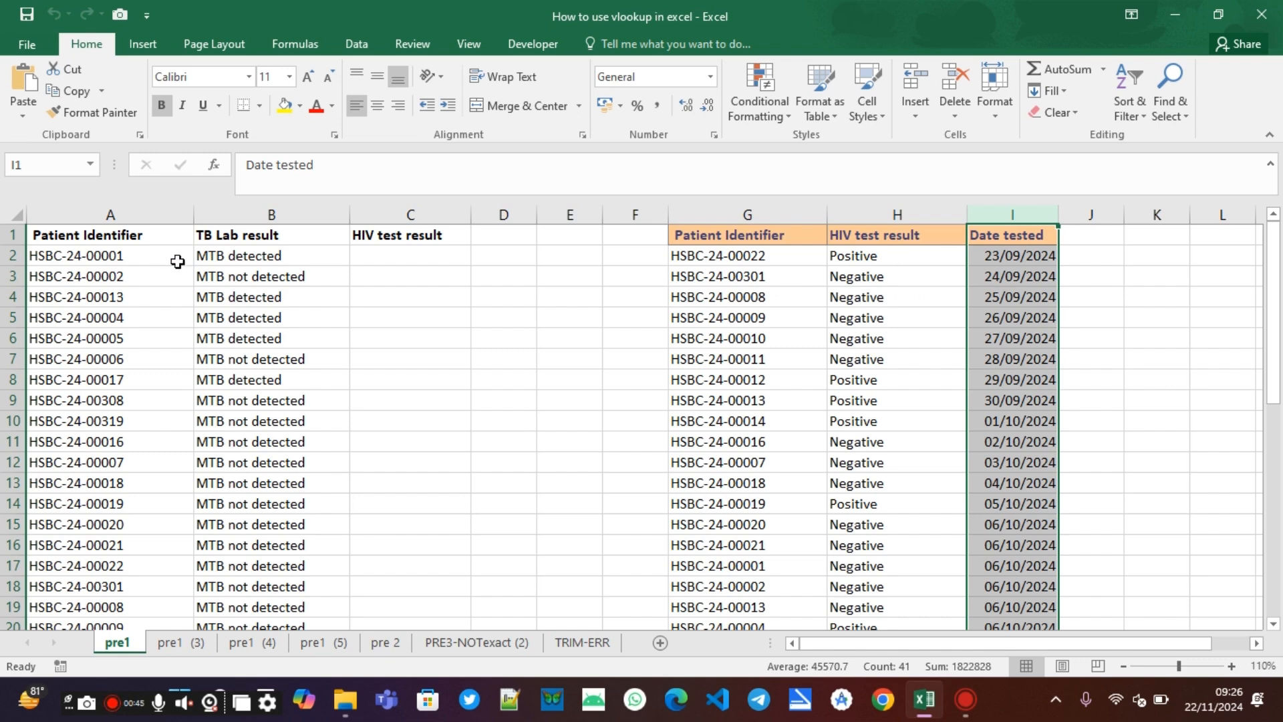
{"action": "left_click", "coordinate": [134, 262]}
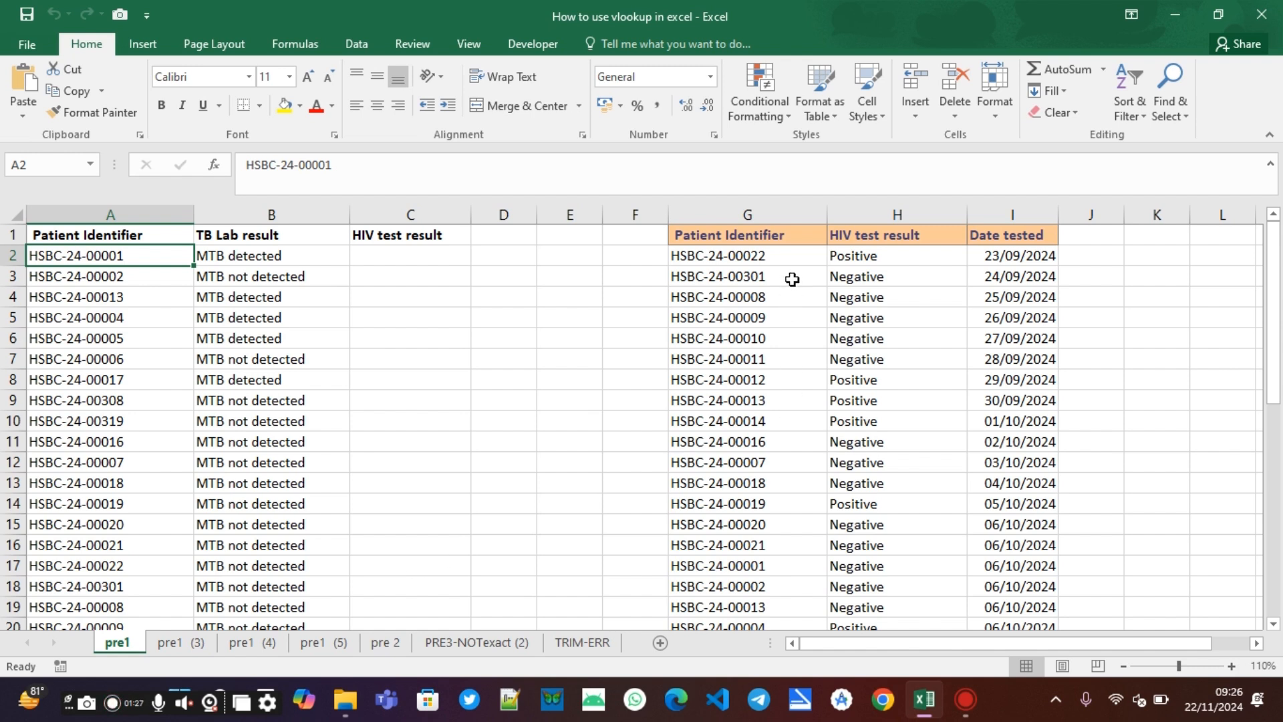
{"action": "left_click", "coordinate": [414, 254]}
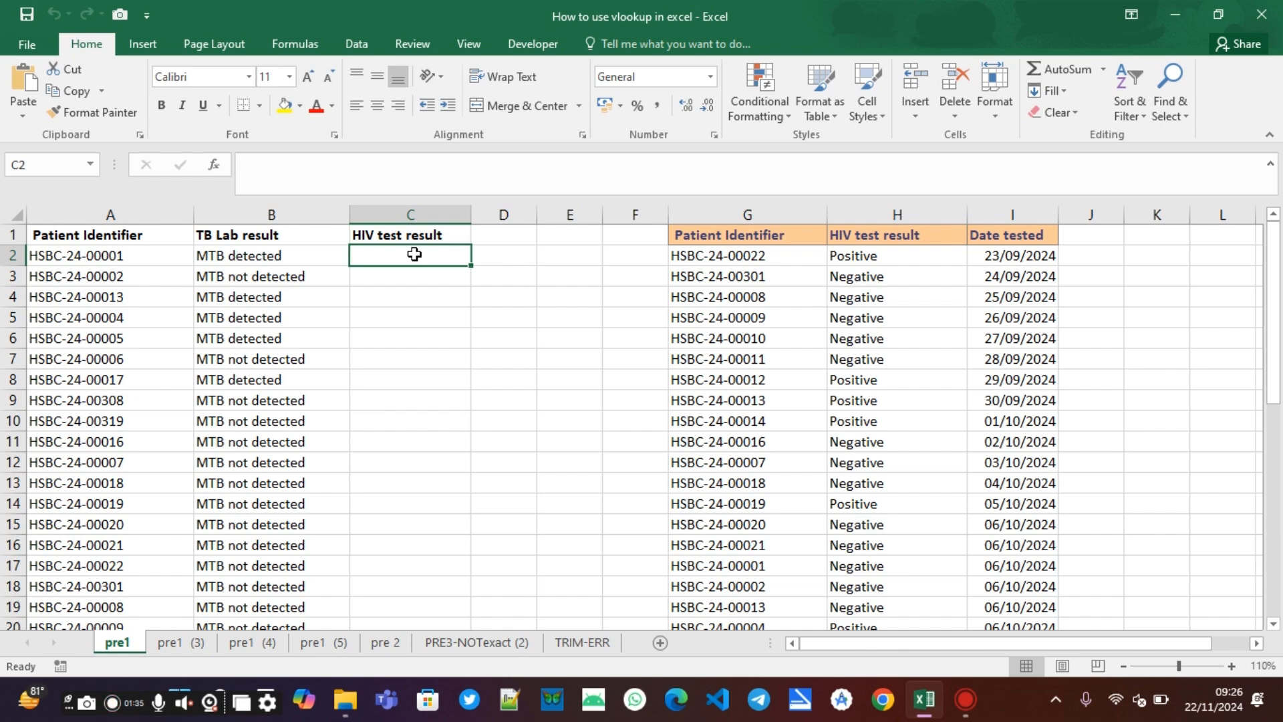
{"action": "type", "text": "=VL"}
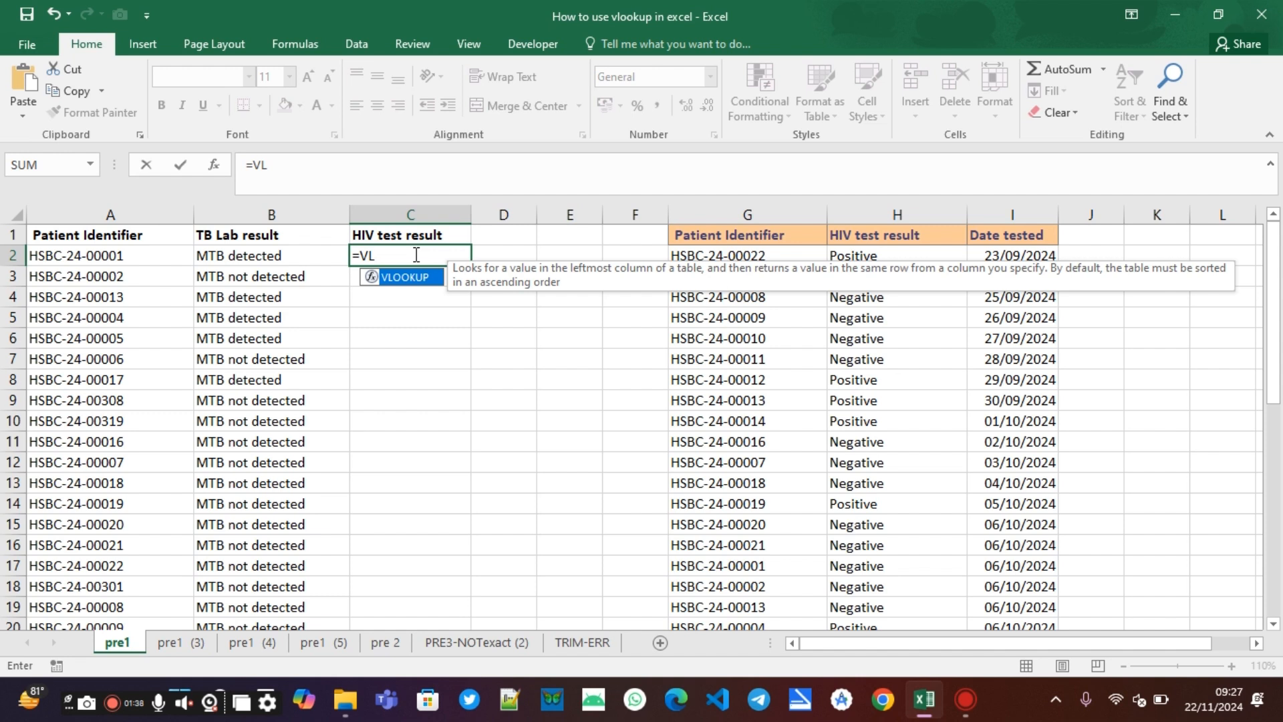
{"action": "key", "text": "Tab"}
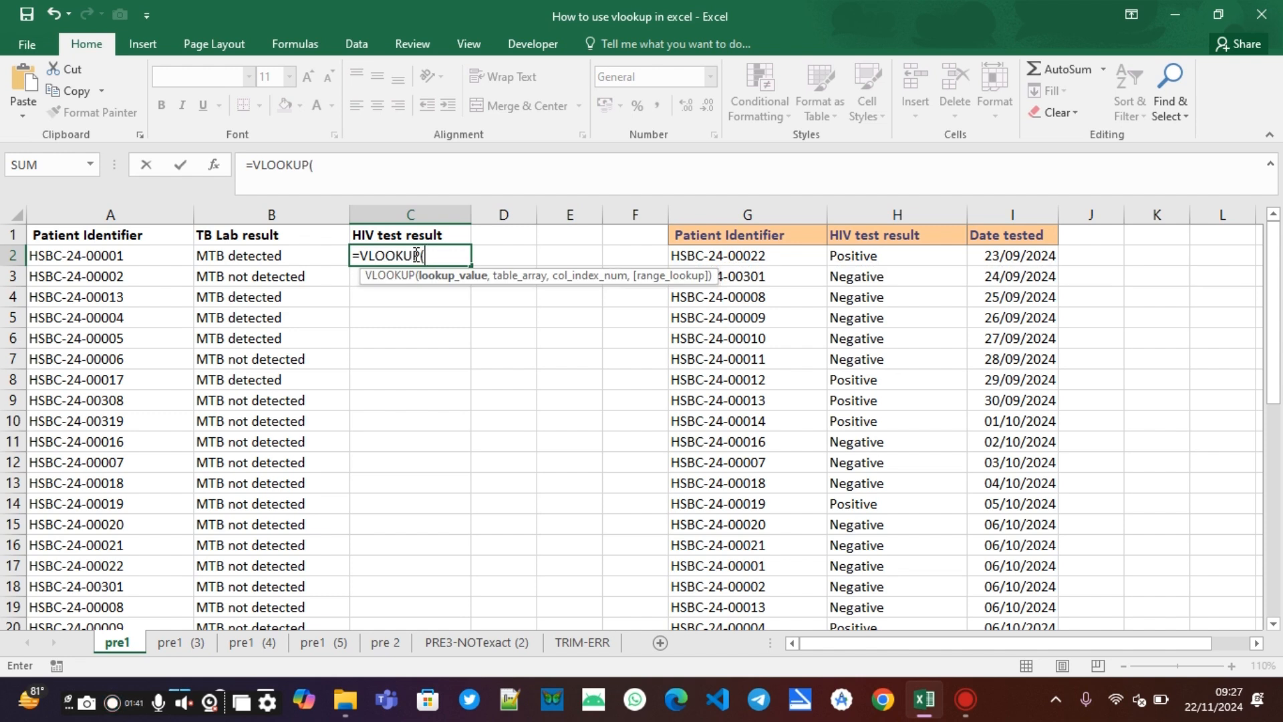
{"action": "left_click", "coordinate": [214, 167]}
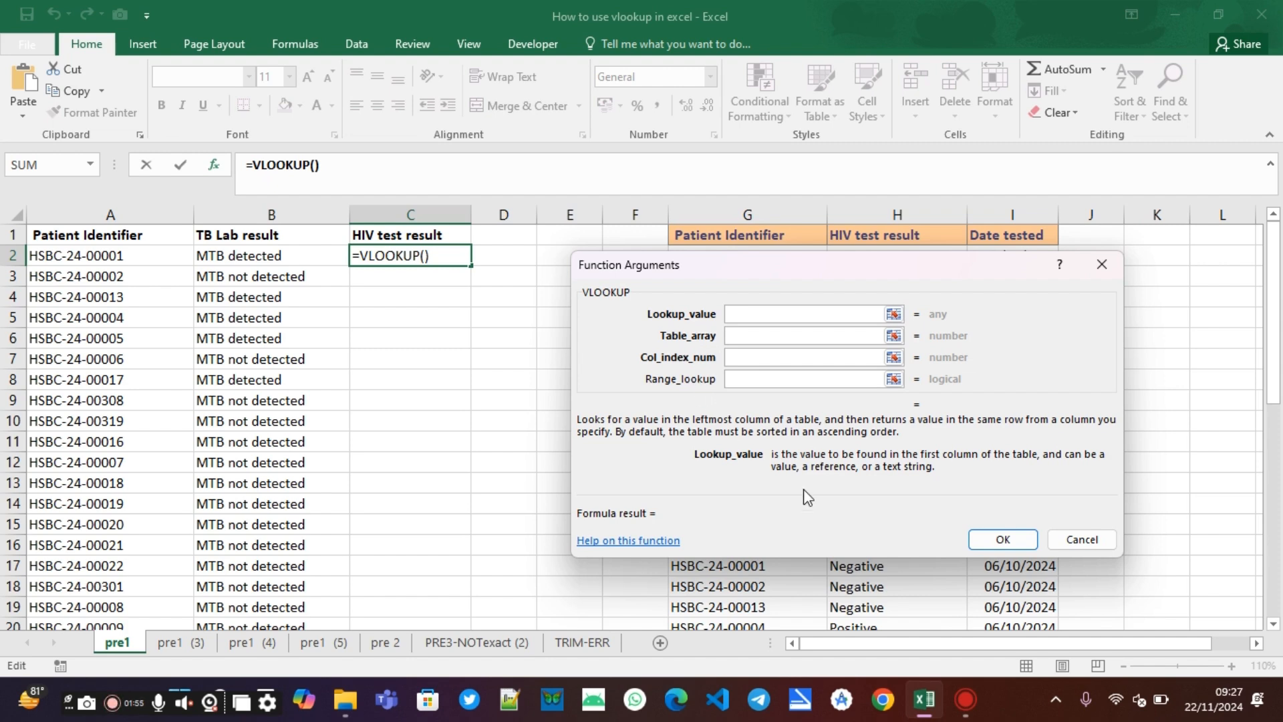
{"action": "left_click", "coordinate": [1101, 265]}
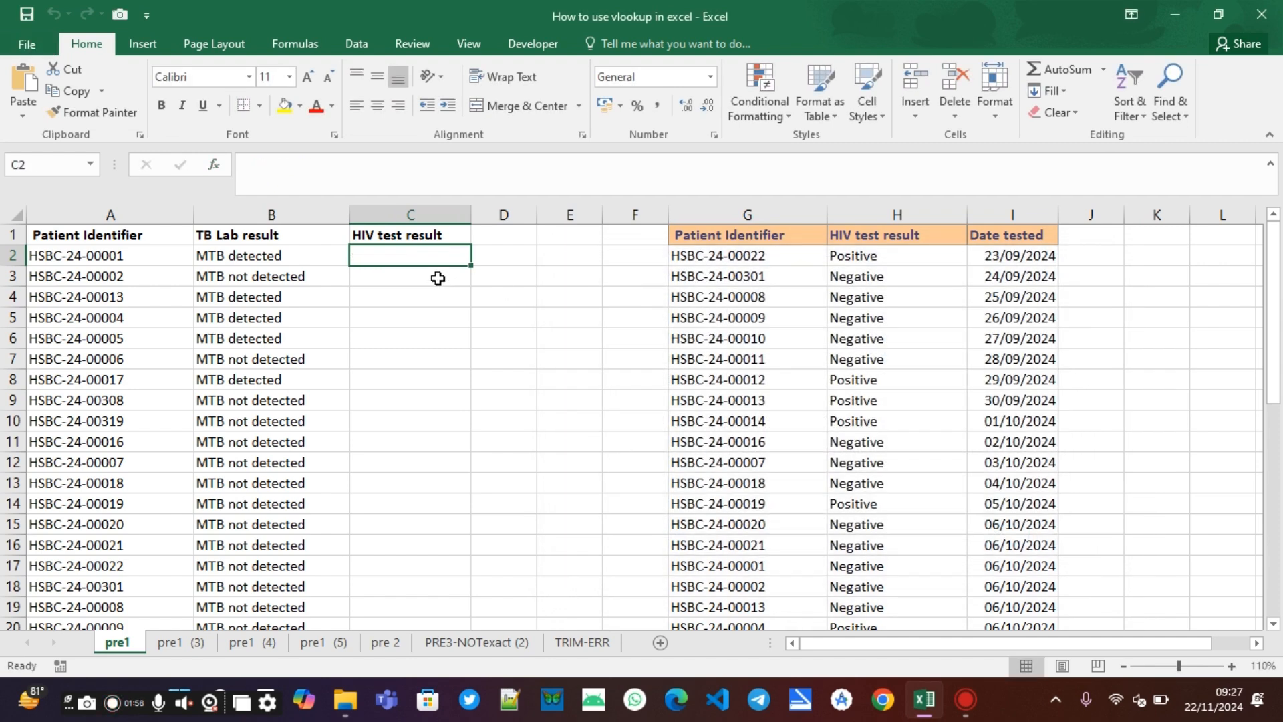
Step: Begin a VLOOKUP formula in C2 with the patient identifier in A2 as the lookup value
{"action": "type", "text": "="}
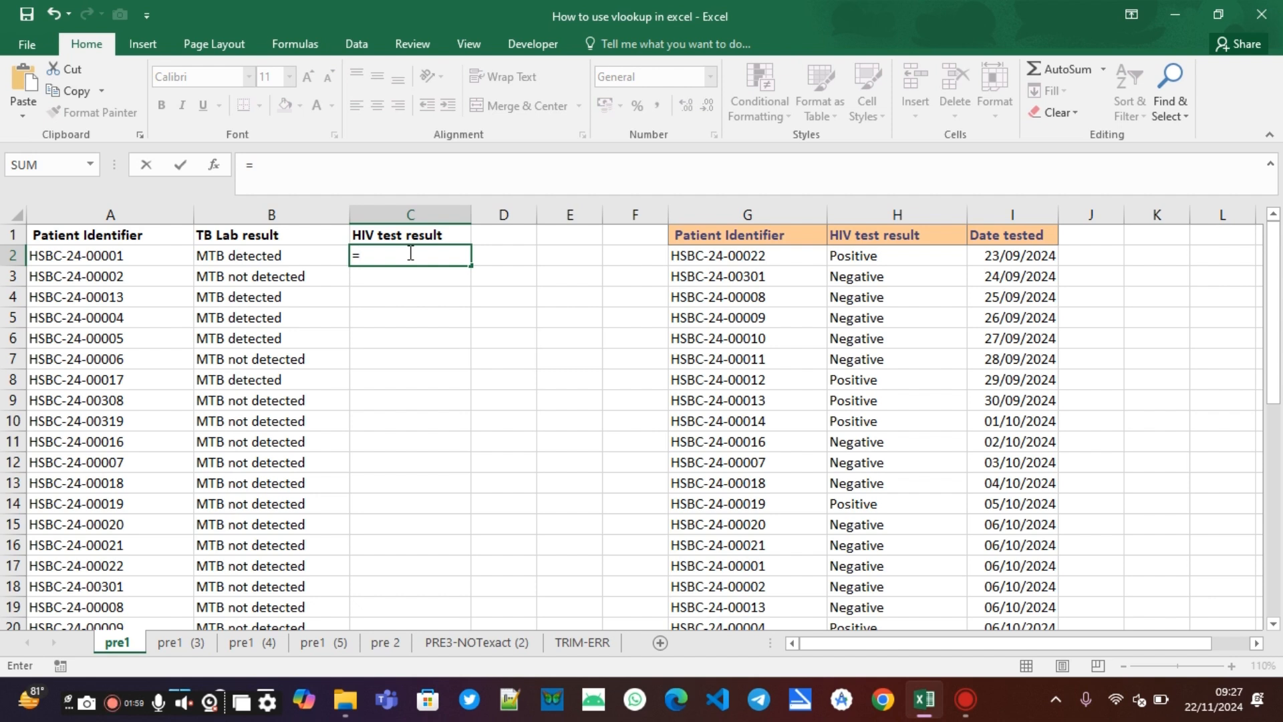
{"action": "type", "text": "VLO"}
{"action": "key", "text": "Tab"}
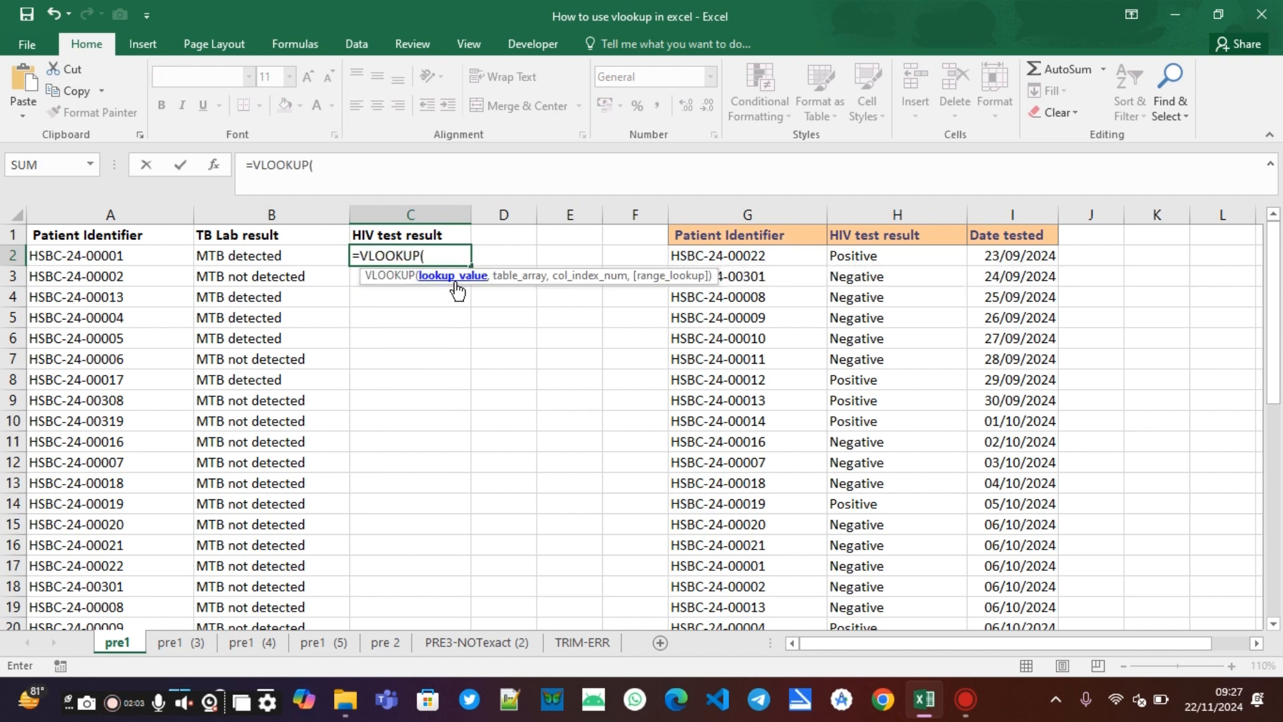
{"action": "left_click", "coordinate": [144, 256]}
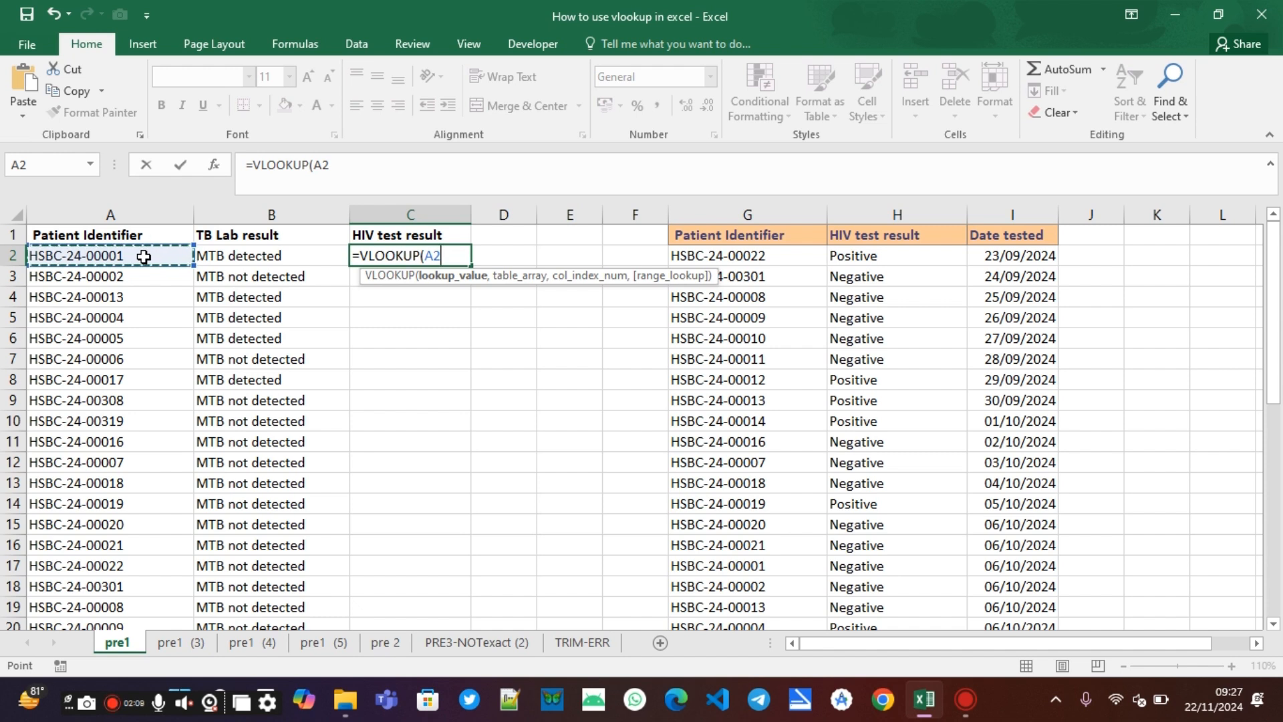
{"action": "type", "text": ","}
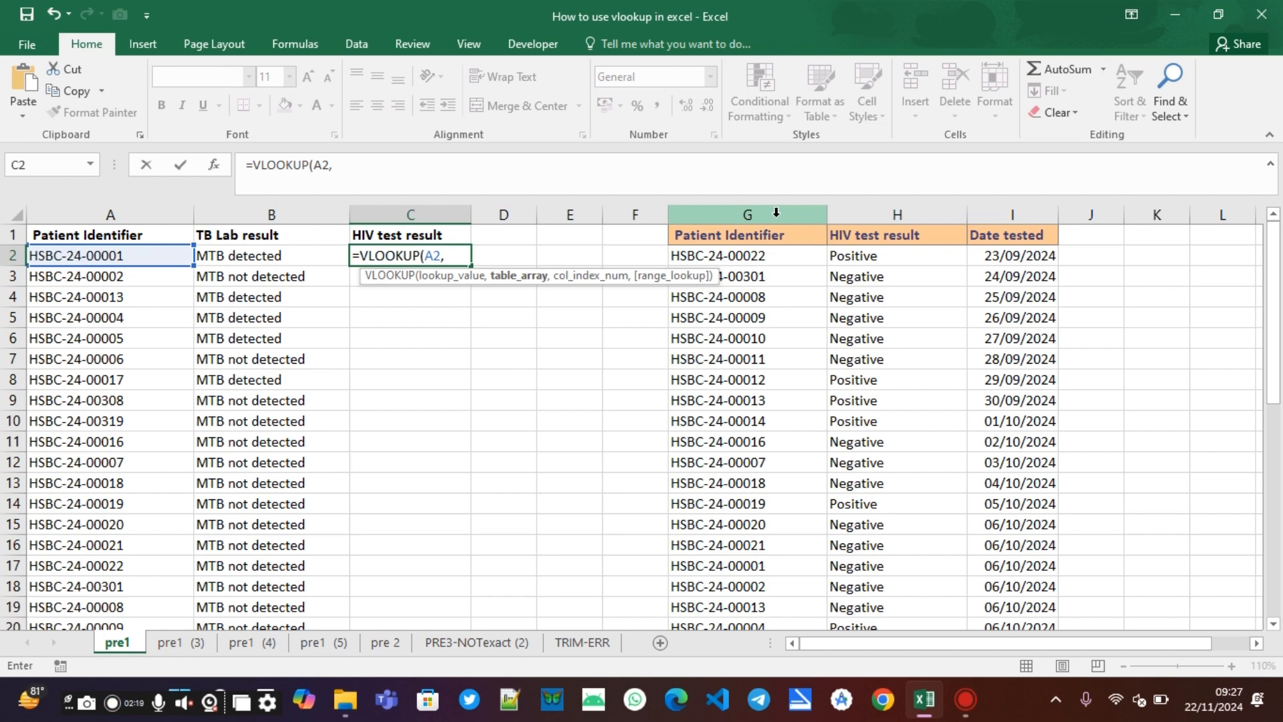
Step: Set the VLOOKUP table array to G1:I41, covering the whole HIV test table
{"action": "left_click_drag", "start_coordinate": [775, 212], "coordinate": [955, 213]}
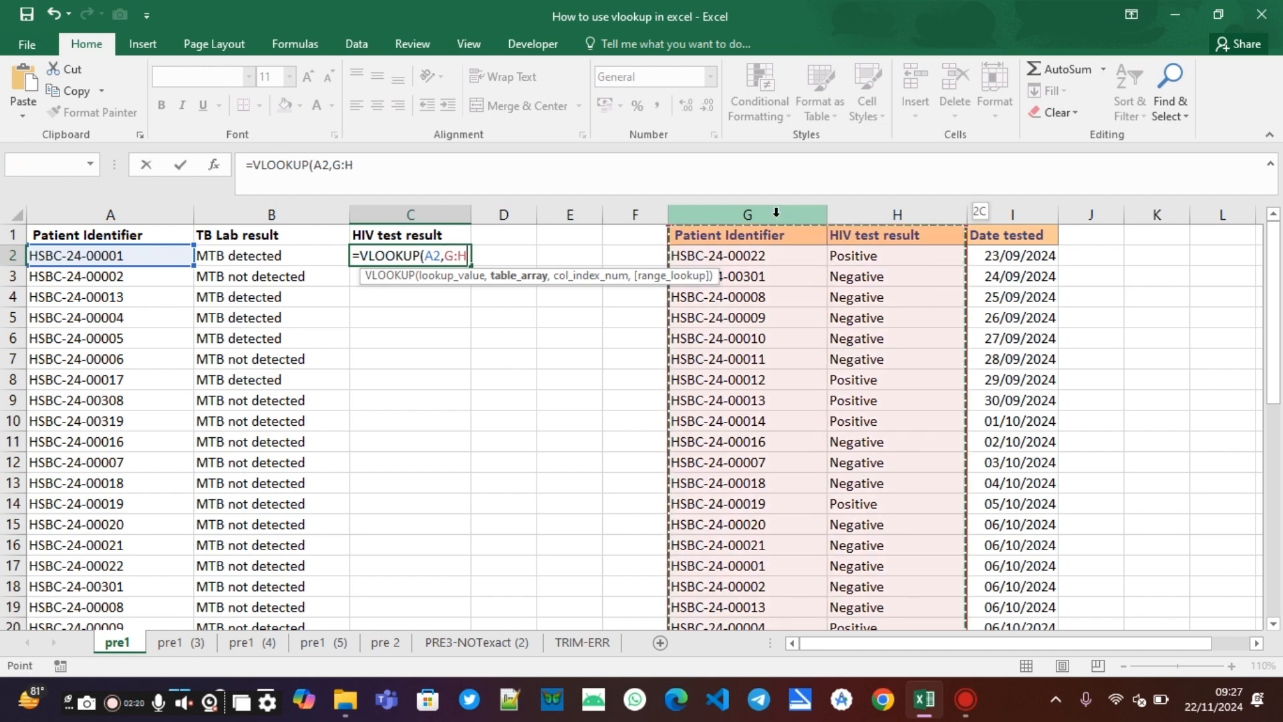
{"action": "key", "text": "shift+Right"}
{"action": "key", "text": "ctrl+shift+Down"}
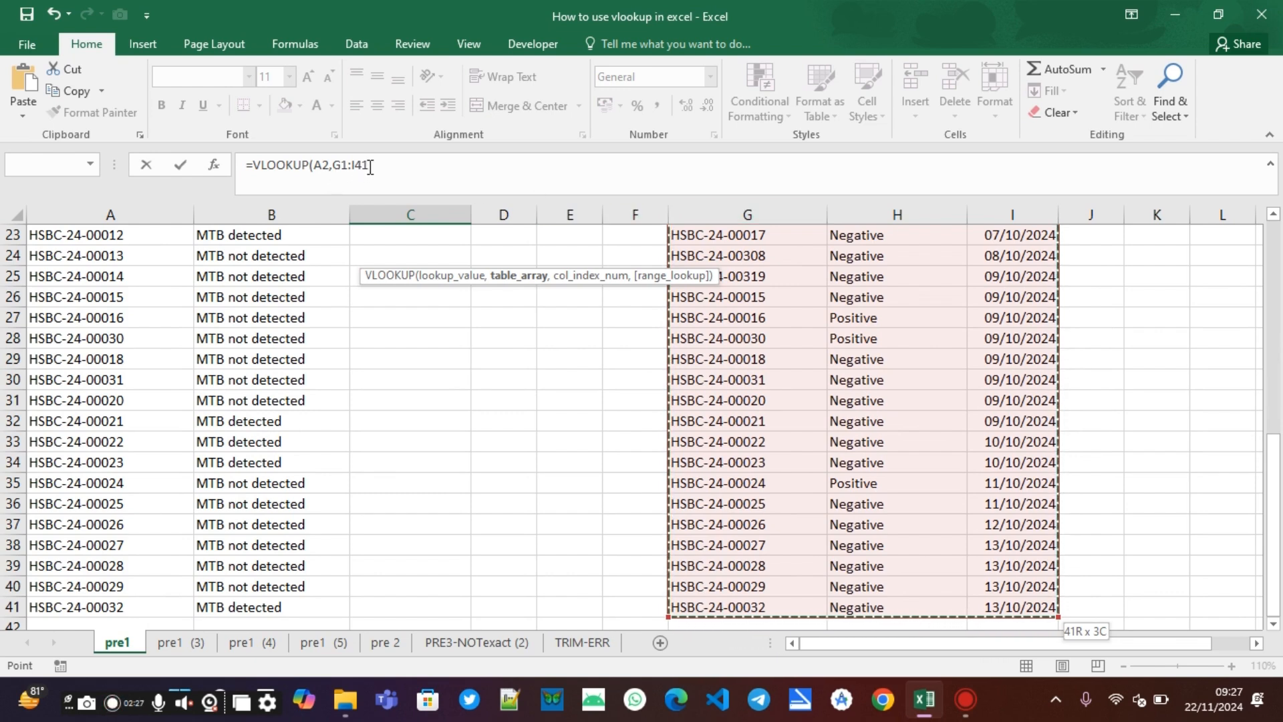
{"action": "left_click_drag", "start_coordinate": [1271, 455], "coordinate": [1269, 232]}
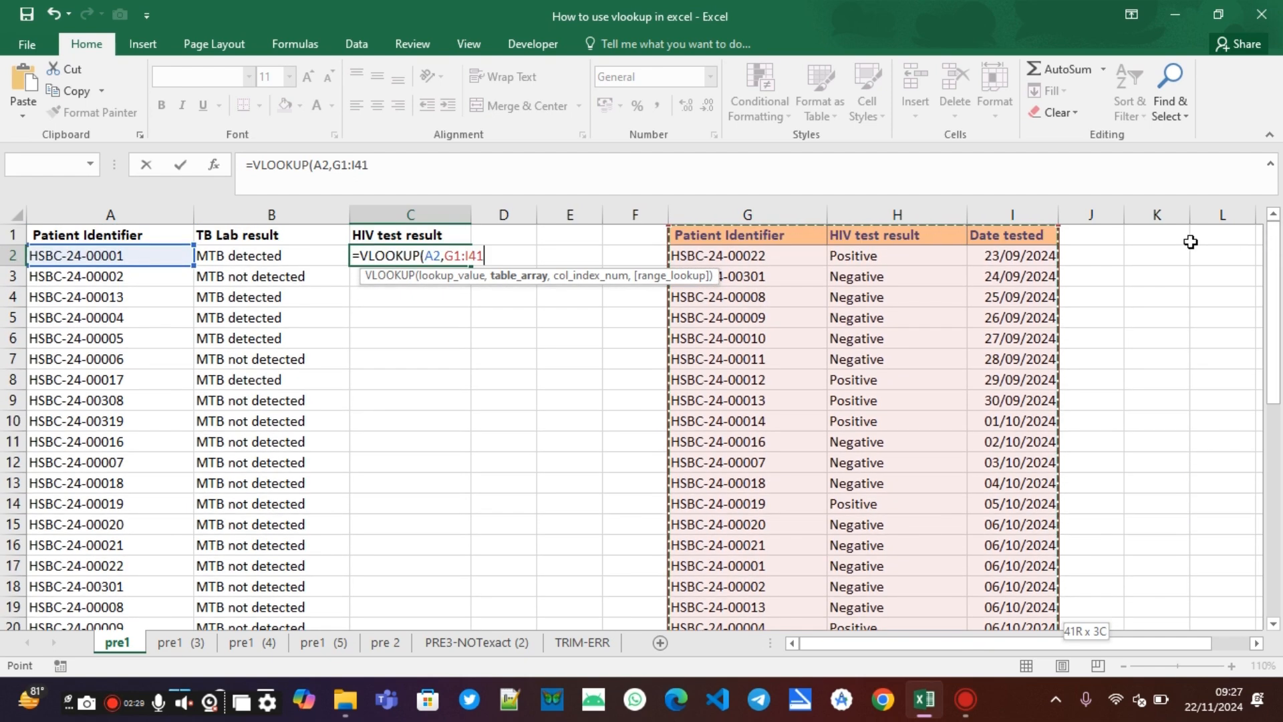
{"action": "left_click", "coordinate": [415, 165]}
{"action": "type", "text": ","}
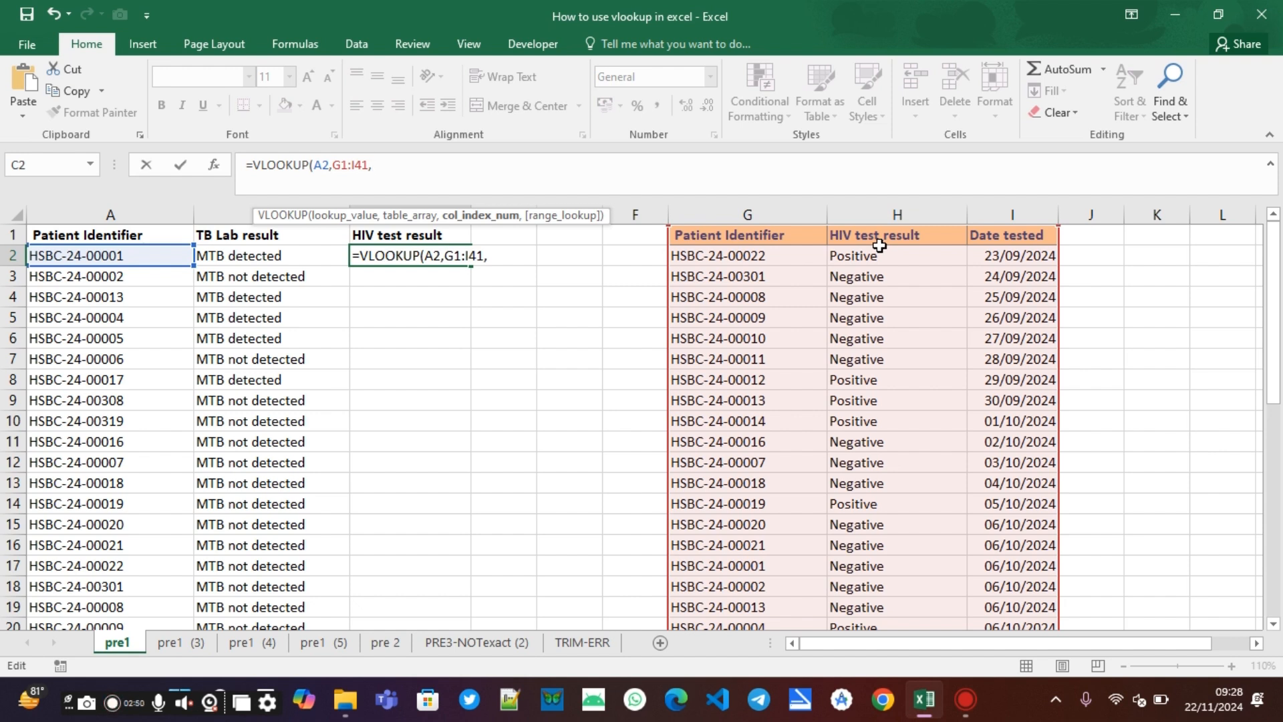
Step: Complete the VLOOKUP in C2 with column index 2 and FALSE for an exact match
{"action": "type", "text": "2"}
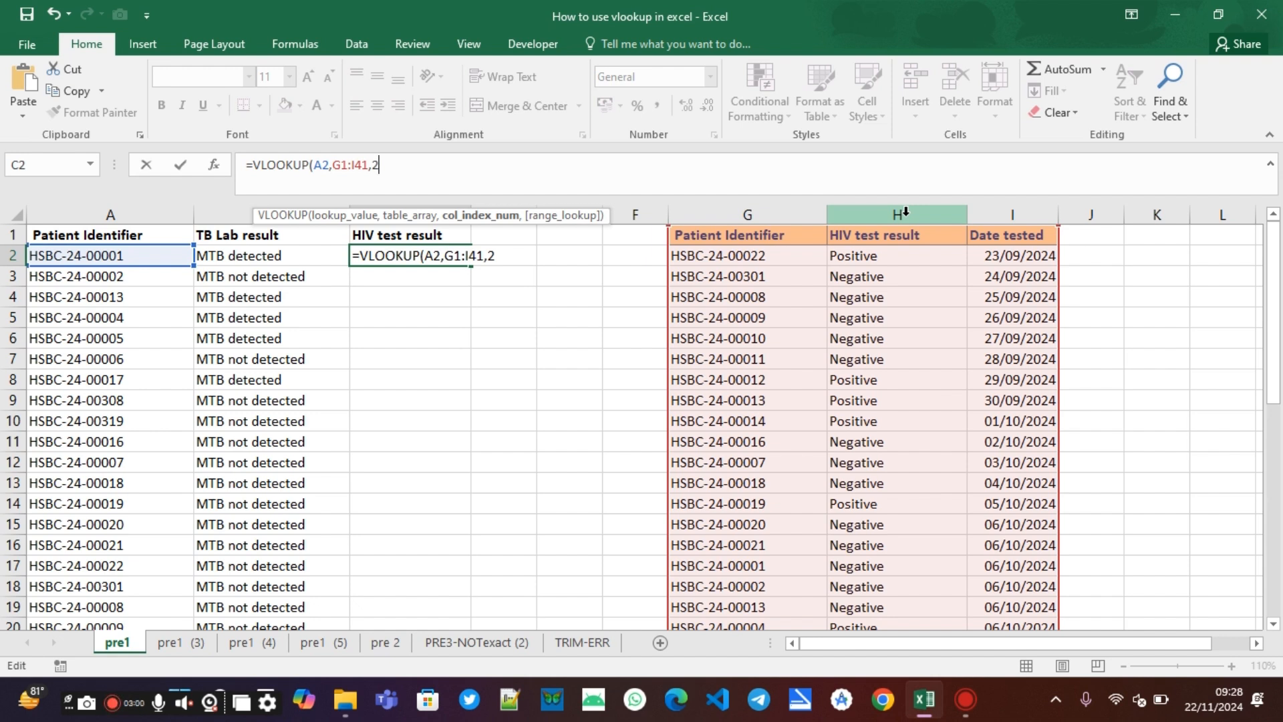
{"action": "type", "text": ","}
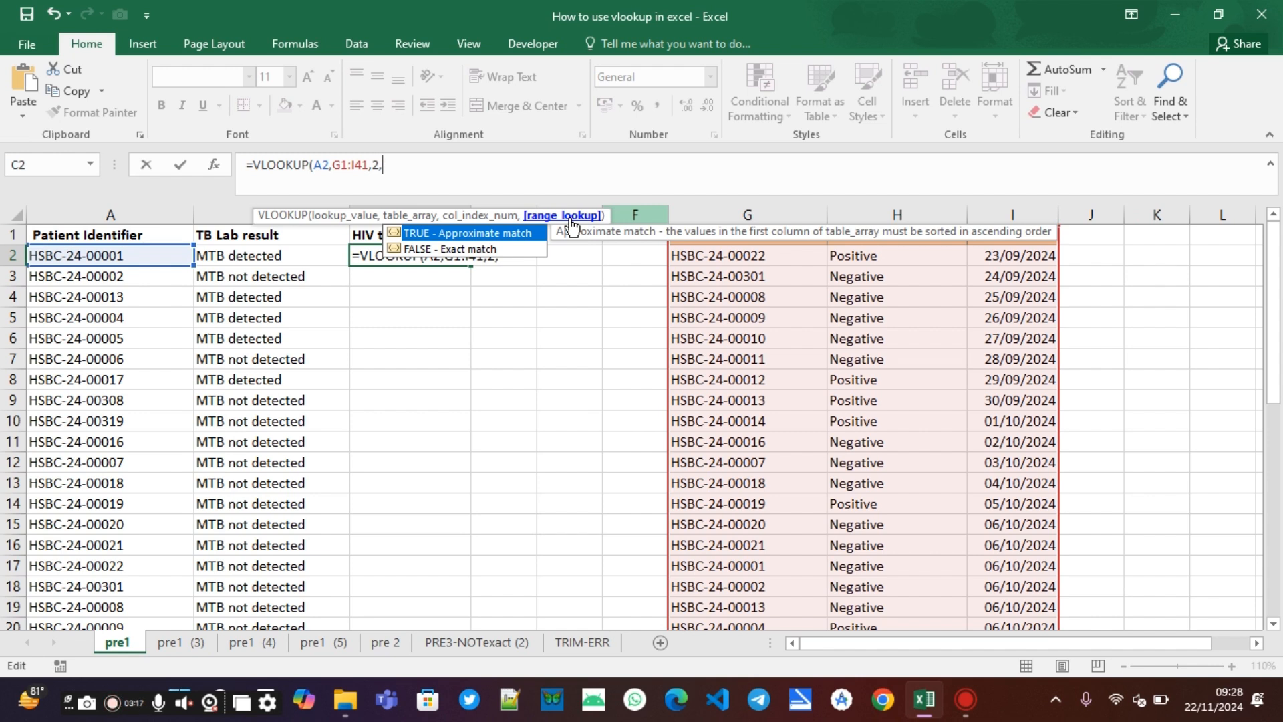
{"action": "left_click", "coordinate": [459, 258]}
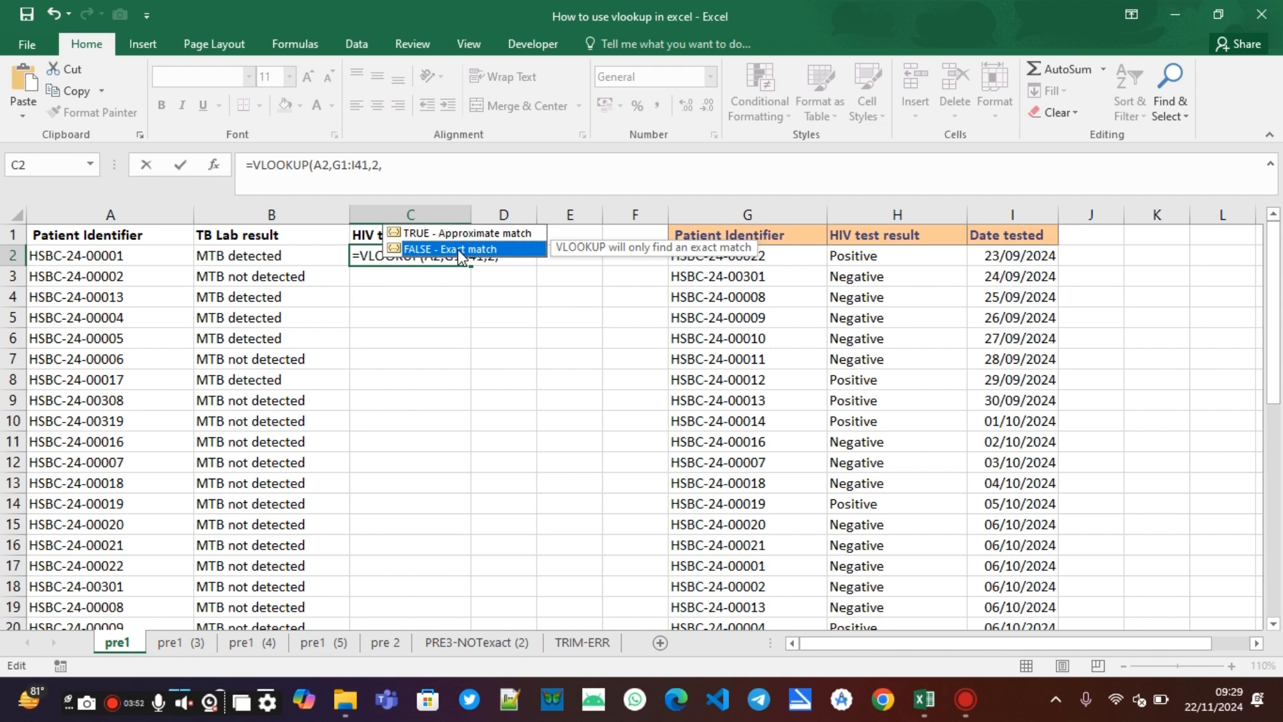
{"action": "double_click", "coordinate": [460, 250]}
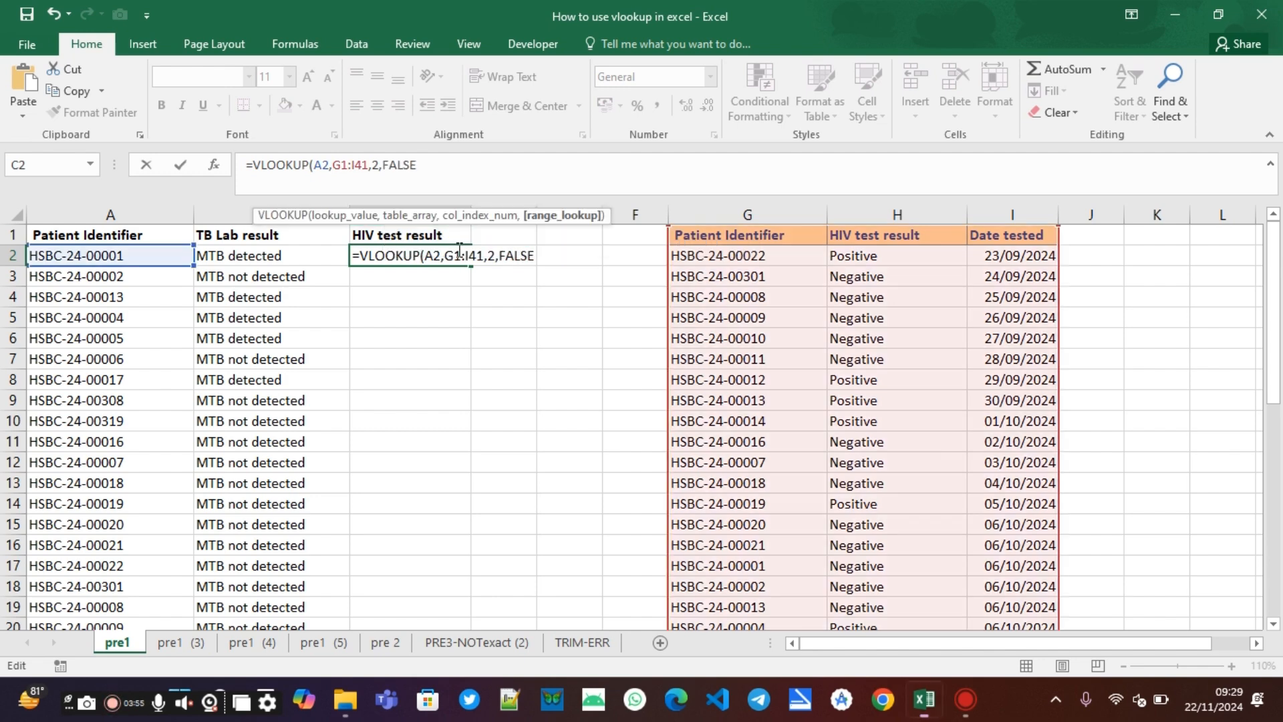
{"action": "type", "text": ")"}
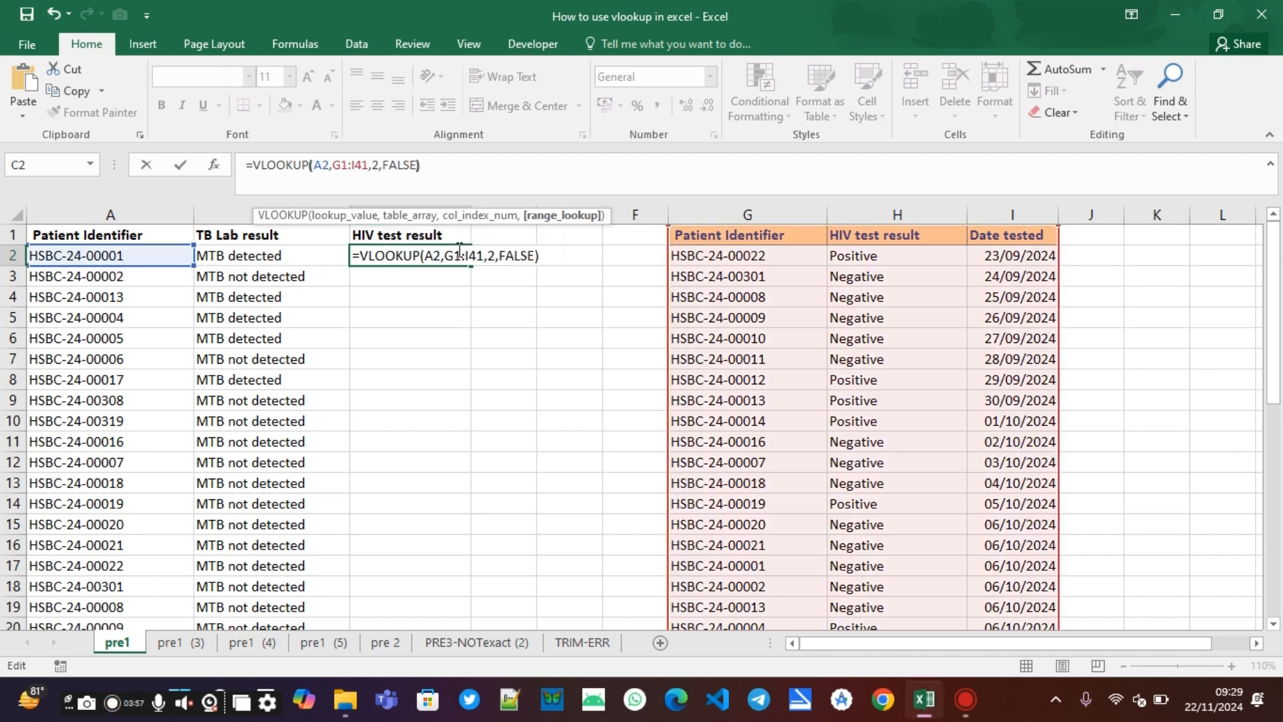
{"action": "key", "text": "Return"}
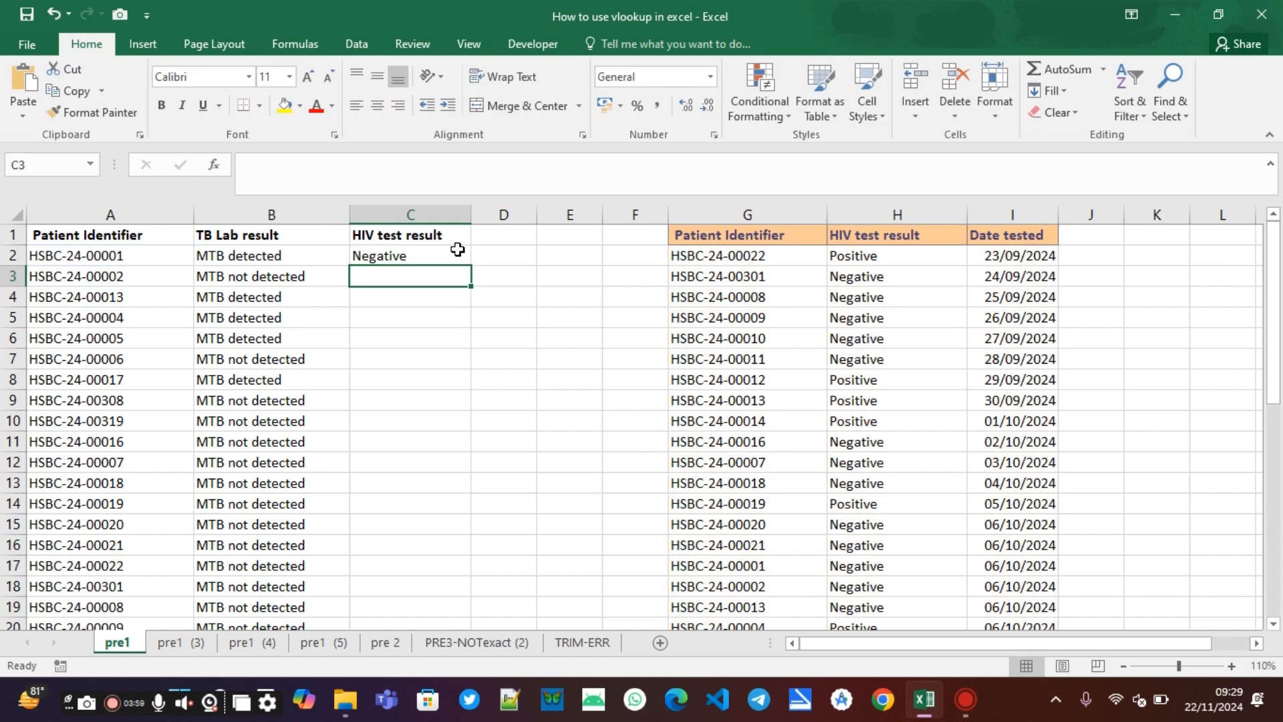
Step: Fill the VLOOKUP formula from C2 down the HIV test result column for all patients
{"action": "left_click", "coordinate": [458, 250]}
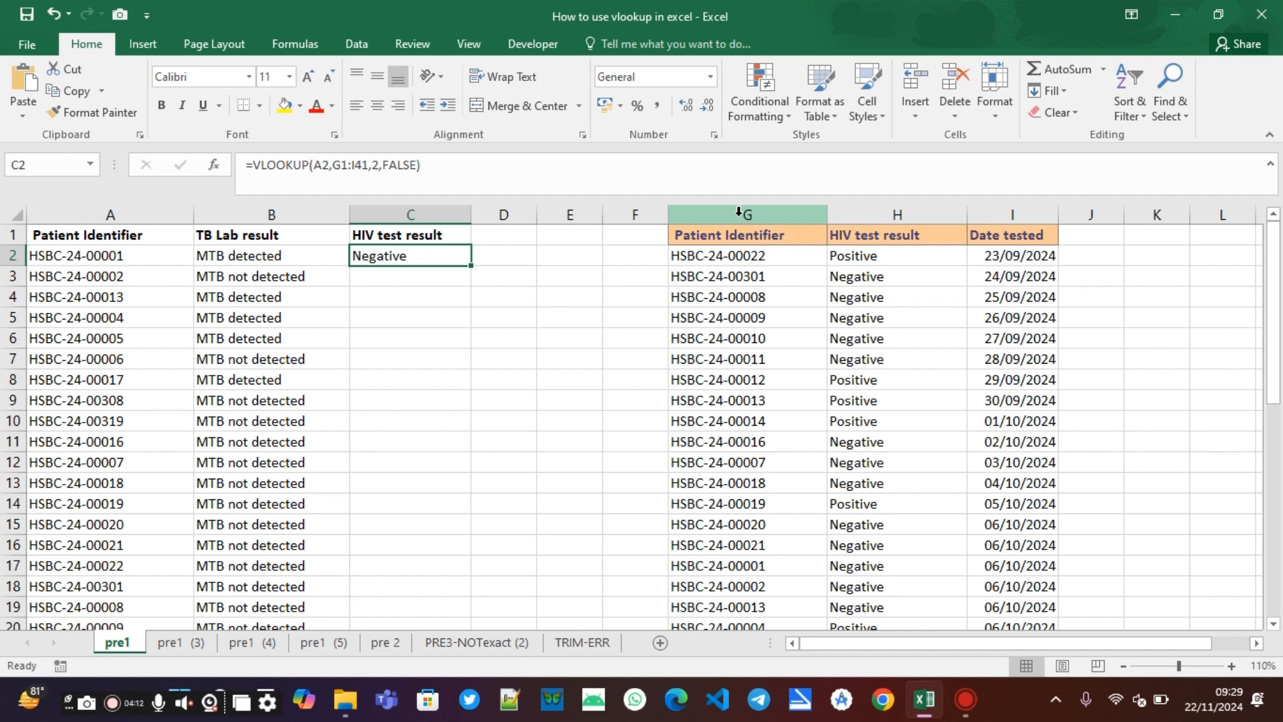
{"action": "left_click", "coordinate": [118, 251]}
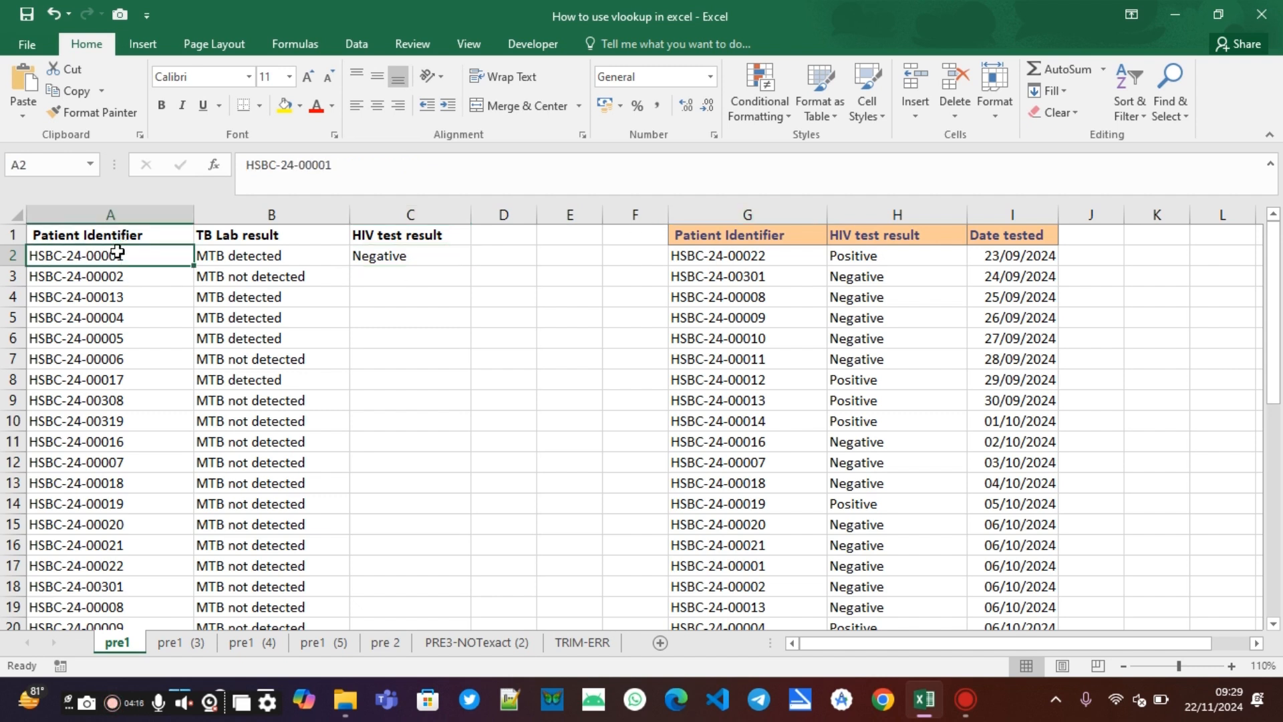
{"action": "left_click", "coordinate": [748, 229]}
{"action": "left_click", "coordinate": [761, 215]}
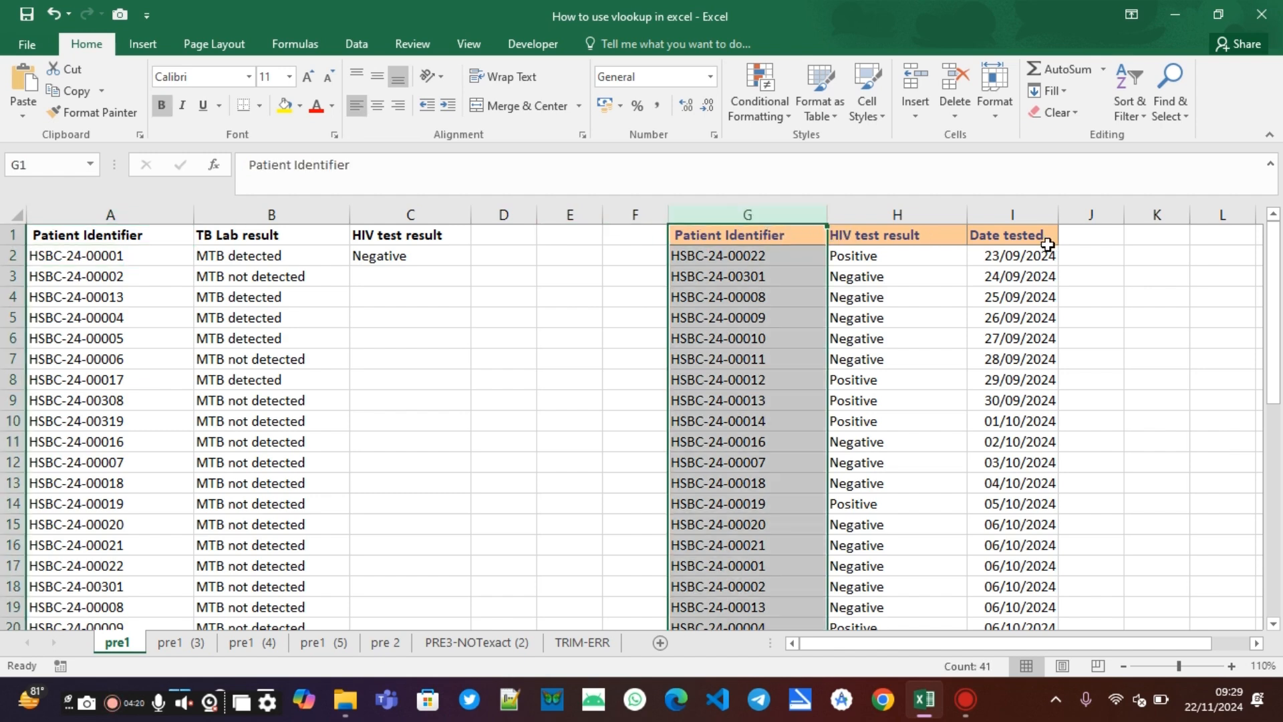
{"action": "left_click", "coordinate": [391, 257]}
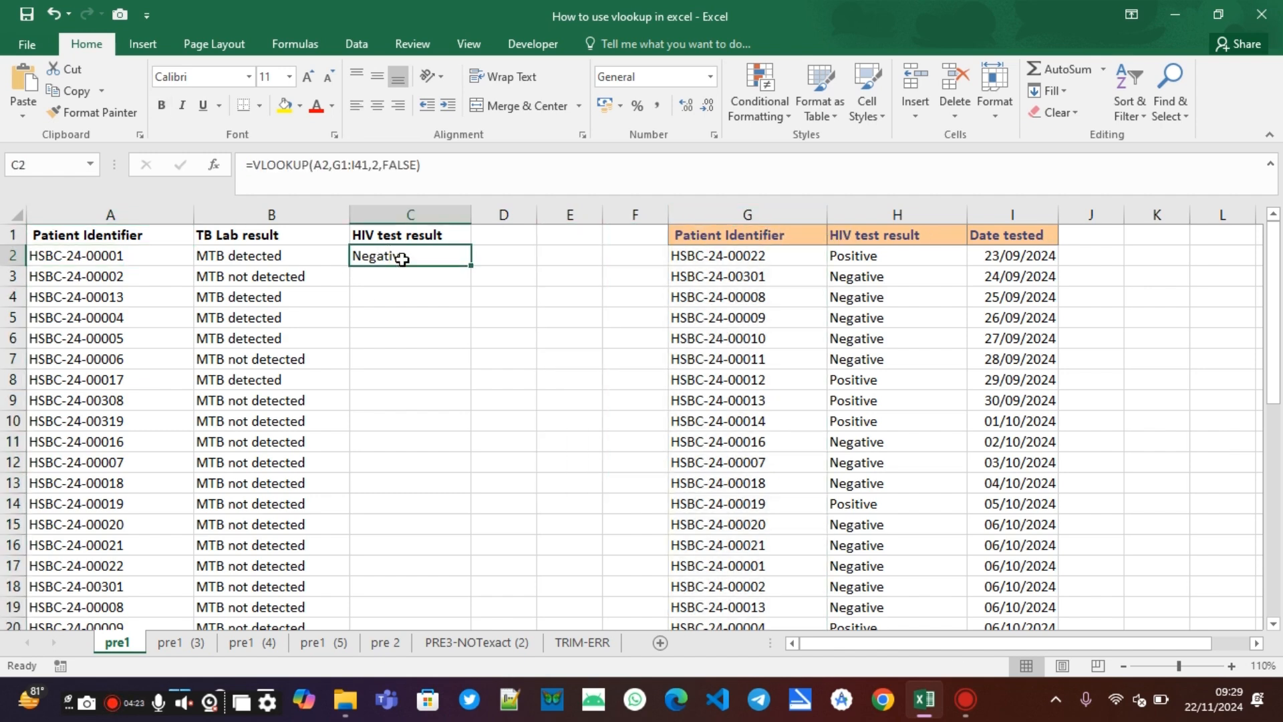
{"action": "double_click", "coordinate": [471, 268]}
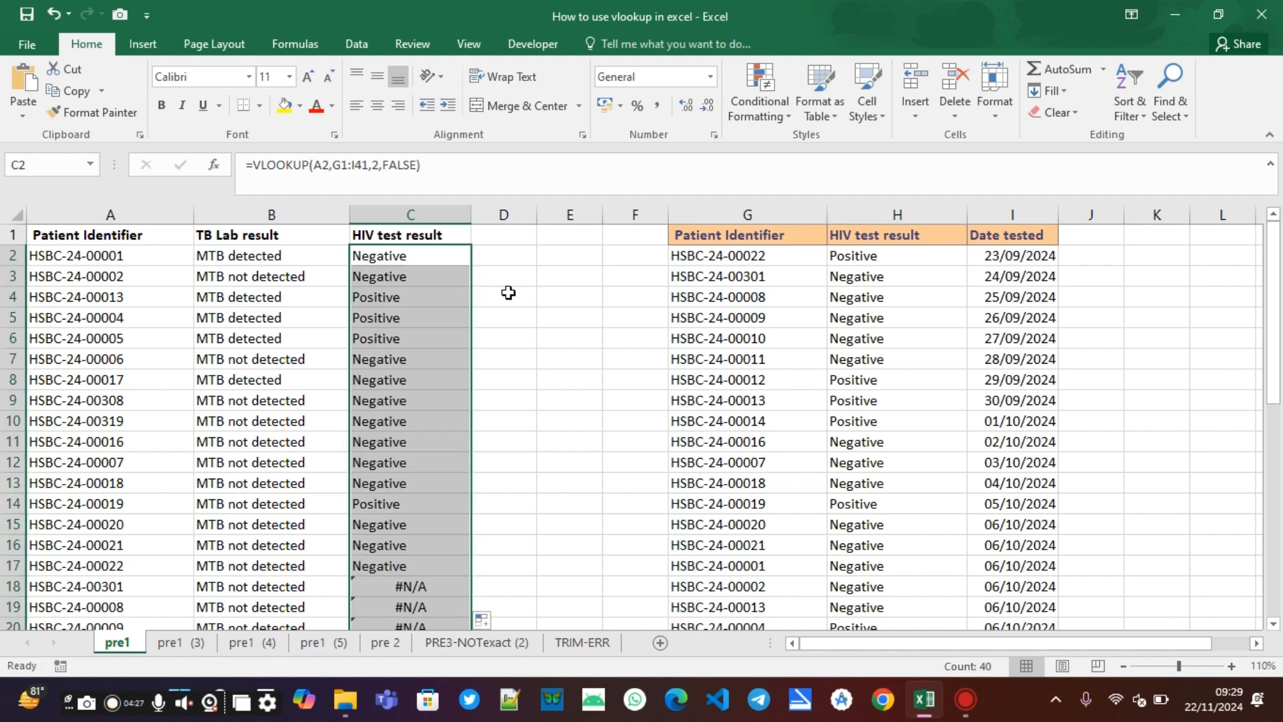
Step: Inspect the VLOOKUP formula in C18 and check which part of the HIV test table its range covers
{"action": "left_click", "coordinate": [747, 215]}
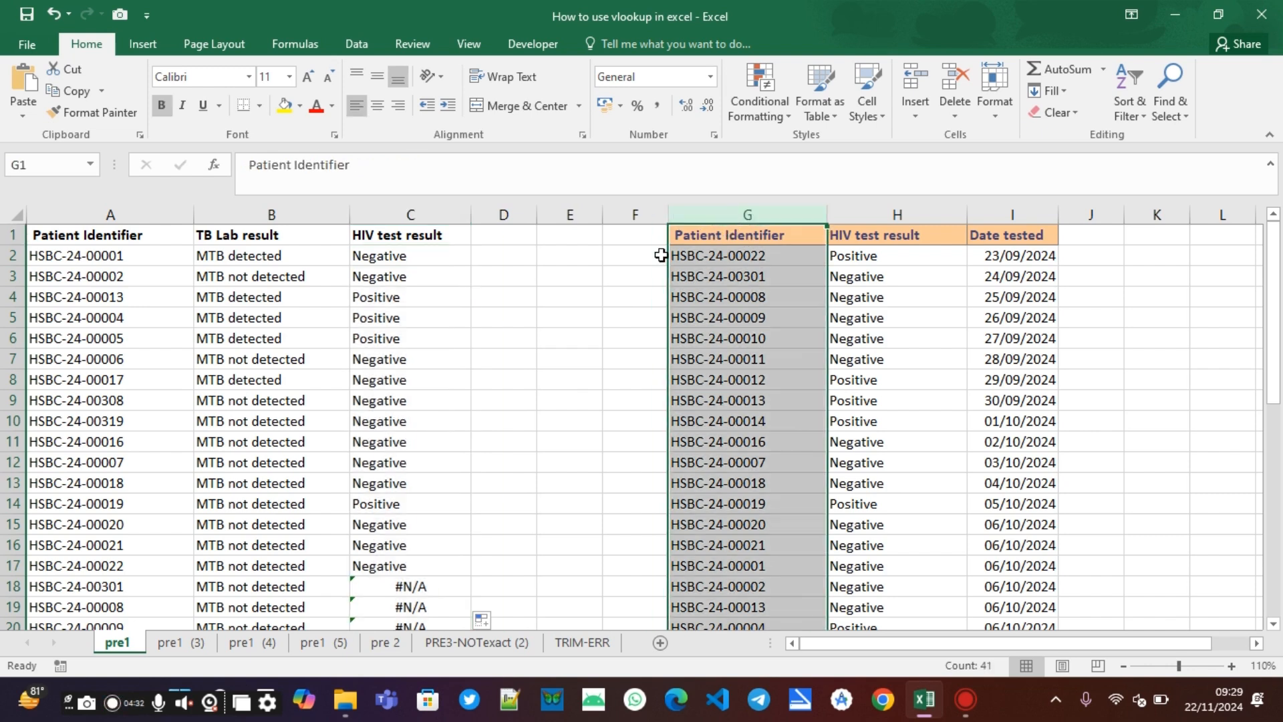
{"action": "scroll", "coordinate": [398, 490], "scroll_direction": "down", "scroll_amount": 1}
{"action": "scroll", "coordinate": [398, 490], "scroll_direction": "down", "scroll_amount": 1}
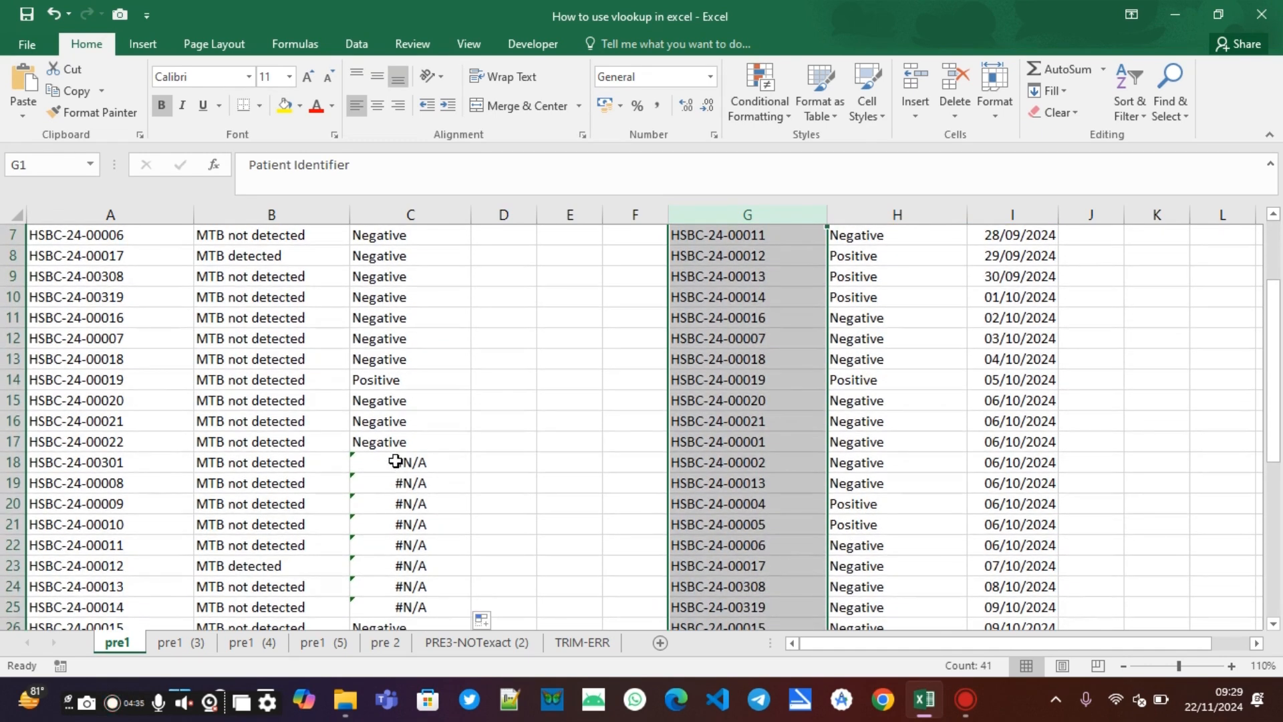
{"action": "left_click", "coordinate": [395, 462]}
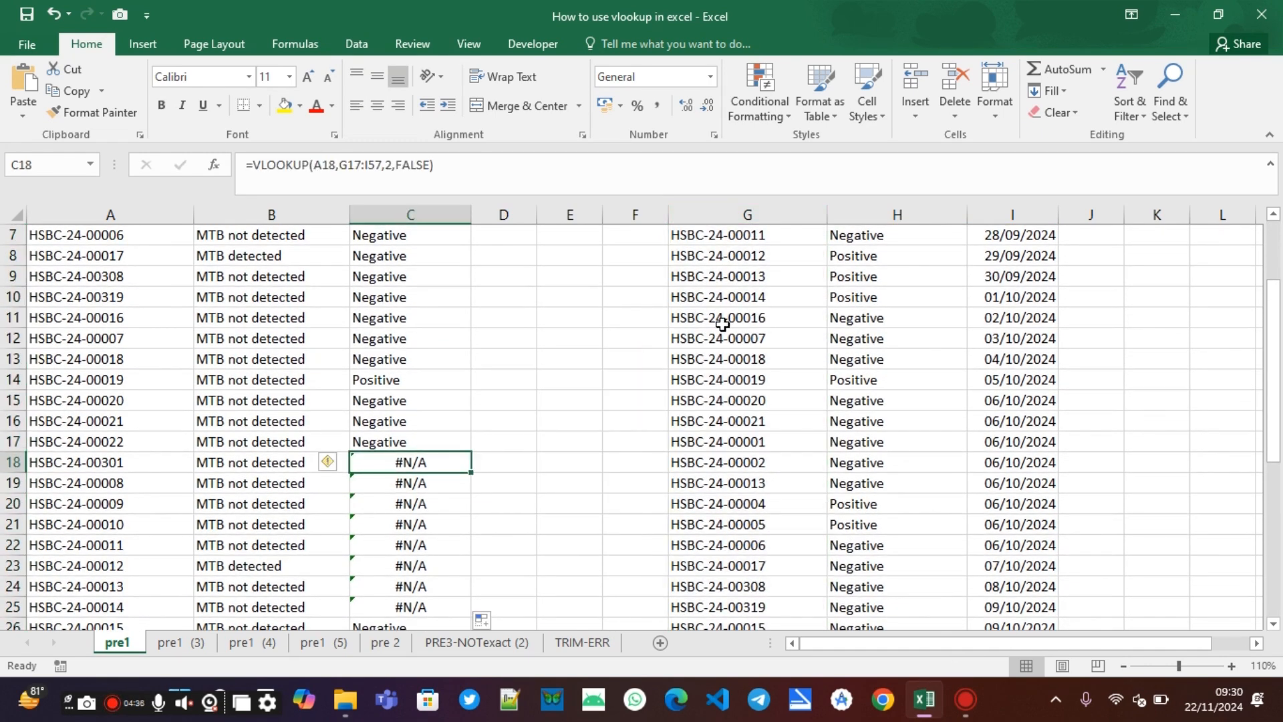
{"action": "scroll", "coordinate": [712, 331], "scroll_direction": "up", "scroll_amount": 2}
{"action": "scroll", "coordinate": [590, 452], "scroll_direction": "down", "scroll_amount": 2}
{"action": "left_click", "coordinate": [382, 165]}
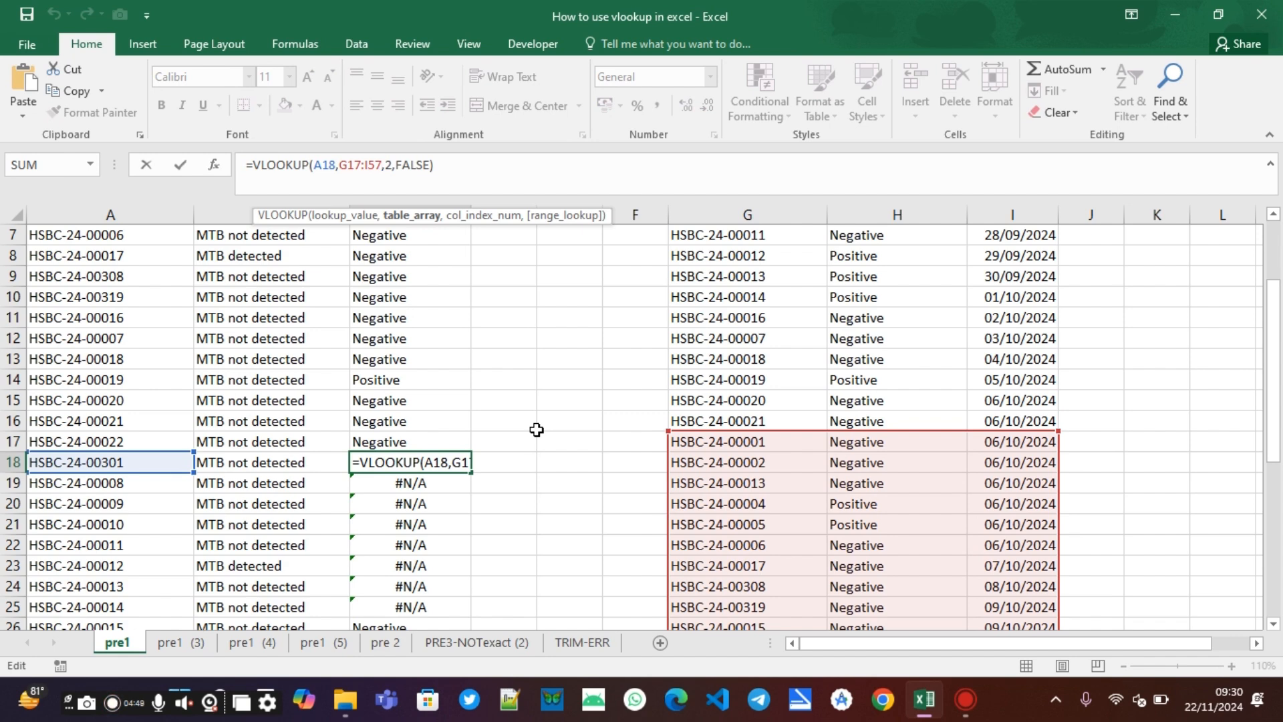
Step: Make the table array in C18's VLOOKUP absolute as $G$17:$I$57 and enter the formula
{"action": "mouse_move", "coordinate": [1271, 287]}
{"action": "left_mouse_down"}
{"action": "mouse_move", "coordinate": [1273, 298]}
{"action": "mouse_move", "coordinate": [1272, 280]}
{"action": "left_mouse_up"}
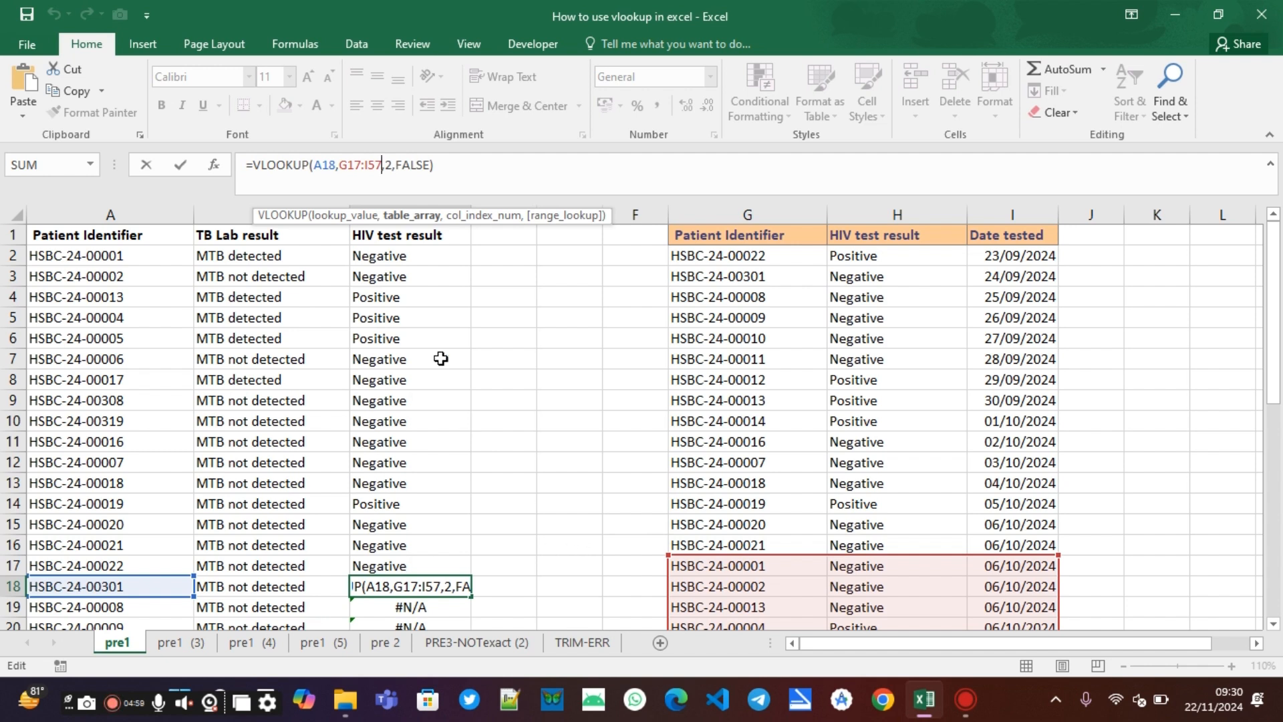
{"action": "left_click", "coordinate": [341, 166]}
{"action": "type", "text": "$G"}
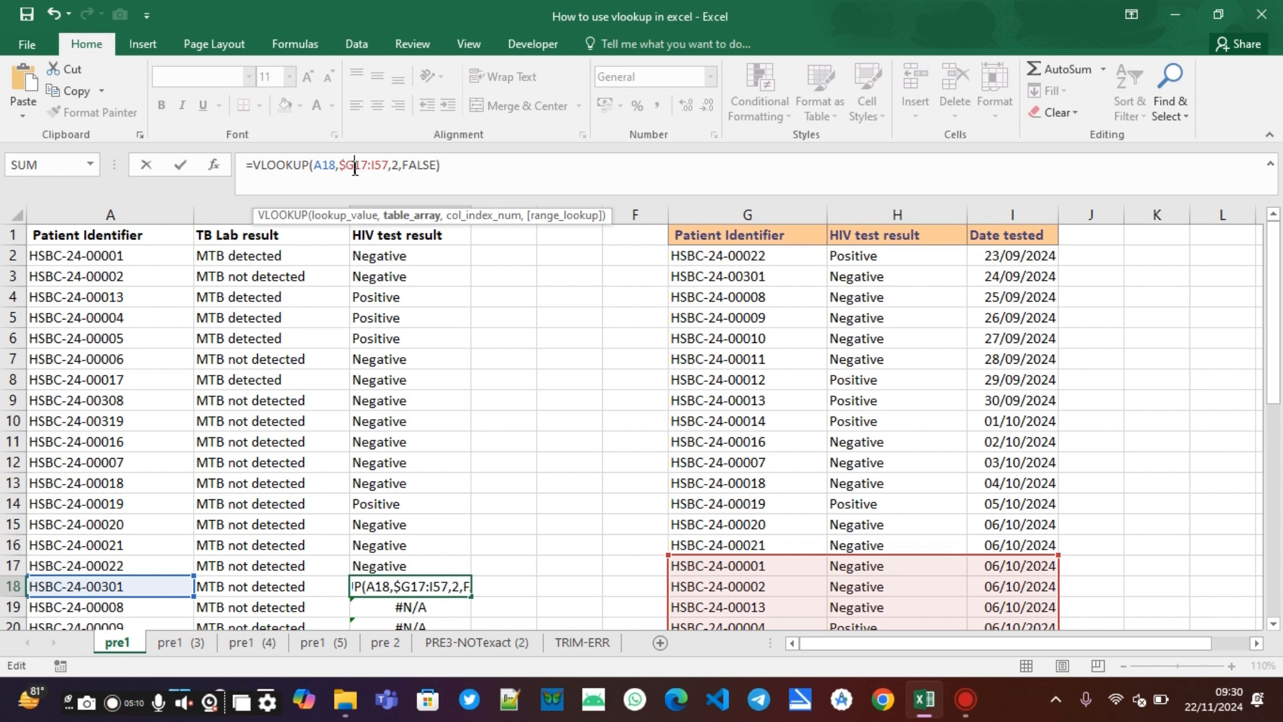
{"action": "type", "text": "$"}
{"action": "left_click_drag", "start_coordinate": [377, 164], "coordinate": [395, 166]}
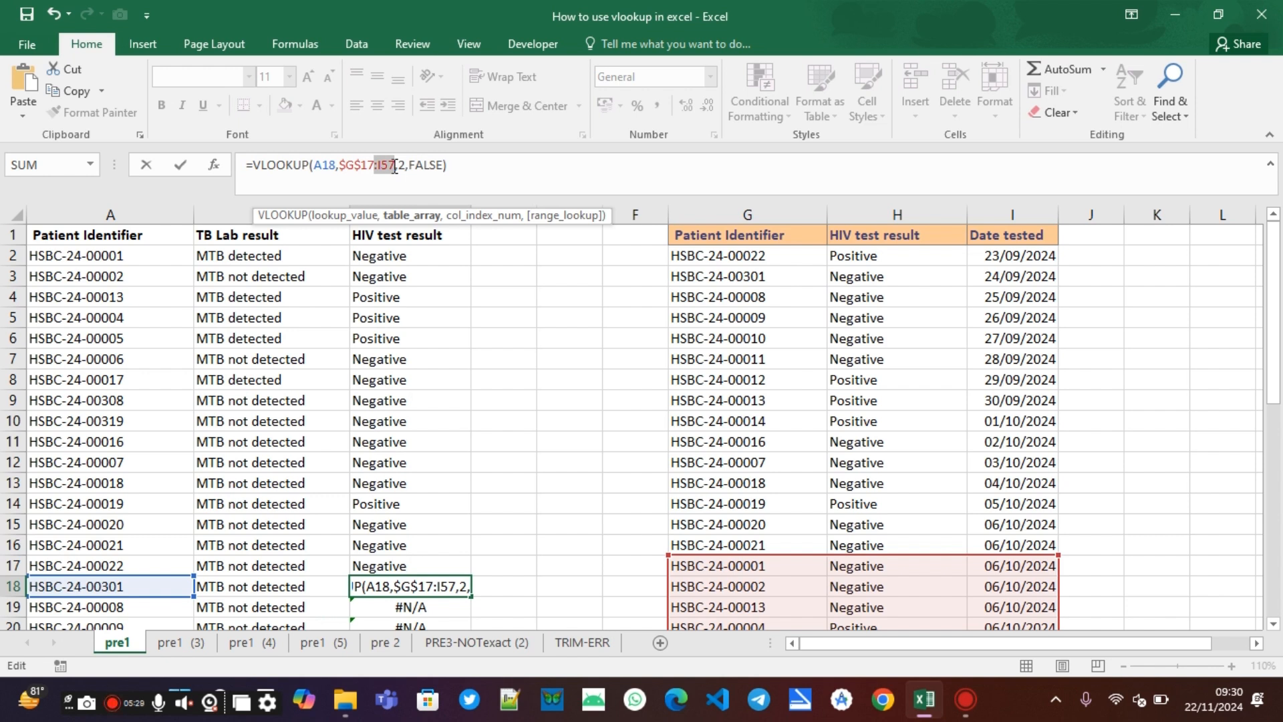
{"action": "left_click", "coordinate": [379, 166]}
{"action": "type", "text": "$G$"}
{"action": "left_click", "coordinate": [476, 167]}
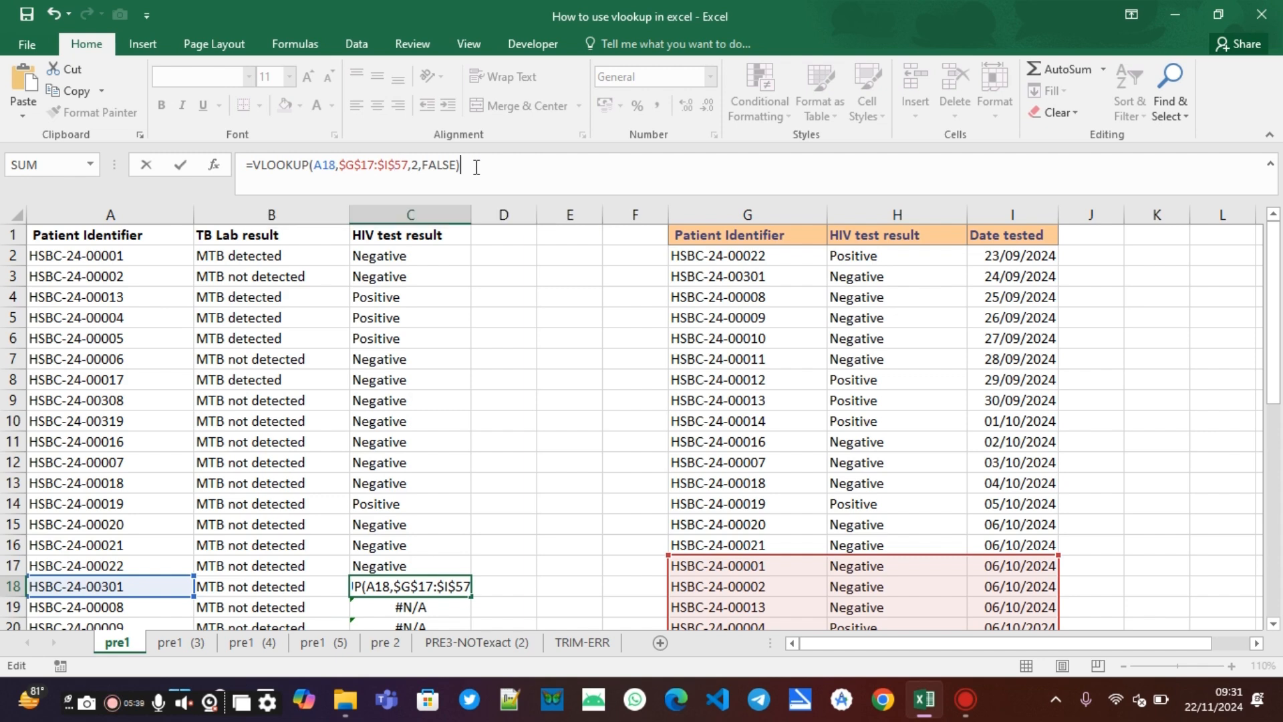
{"action": "key", "text": "Return"}
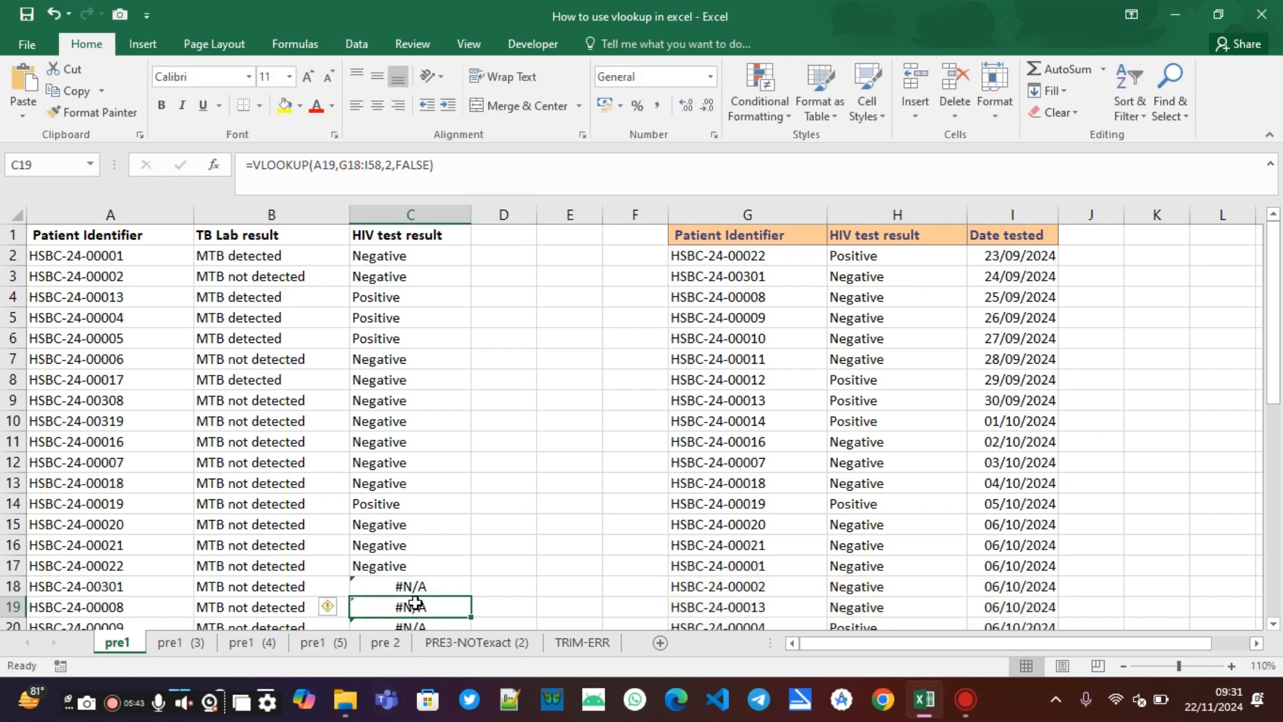
Step: Lock the start of the table array in C2's VLOOKUP as the absolute reference $G$1
{"action": "left_click", "coordinate": [423, 255]}
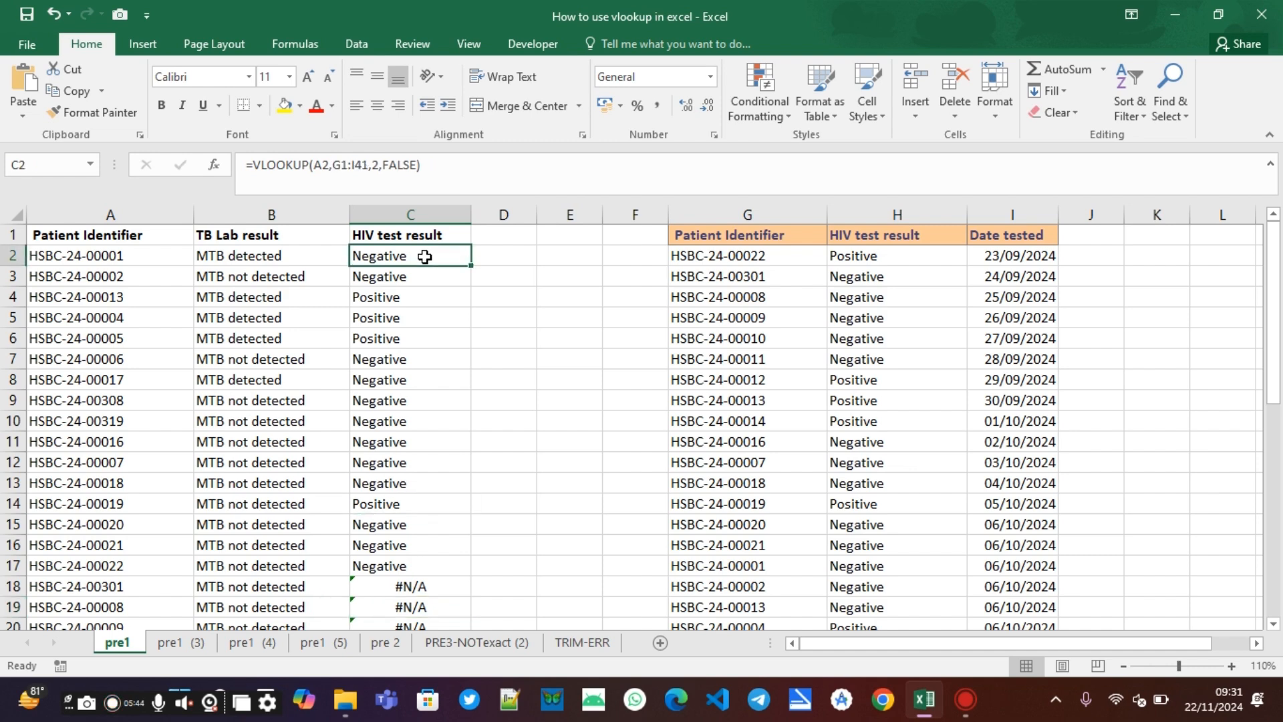
{"action": "left_click", "coordinate": [334, 167]}
{"action": "left_click", "coordinate": [334, 167]}
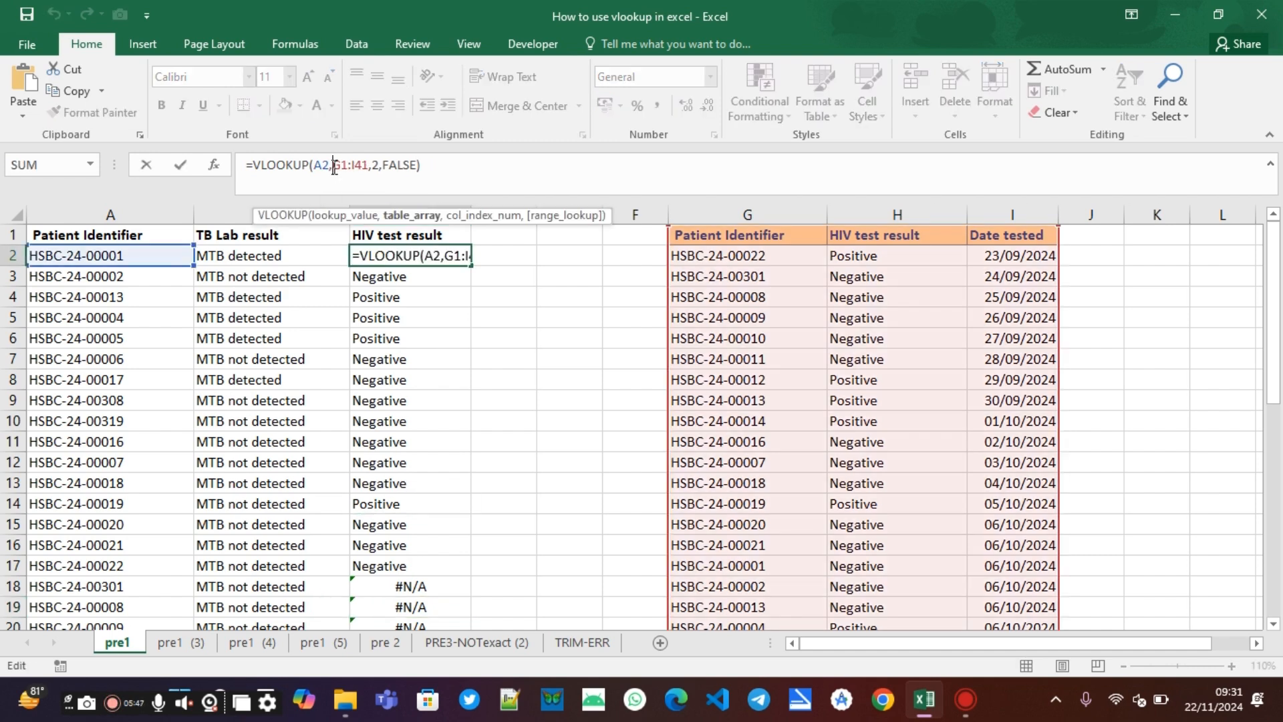
{"action": "type", "text": "$"}
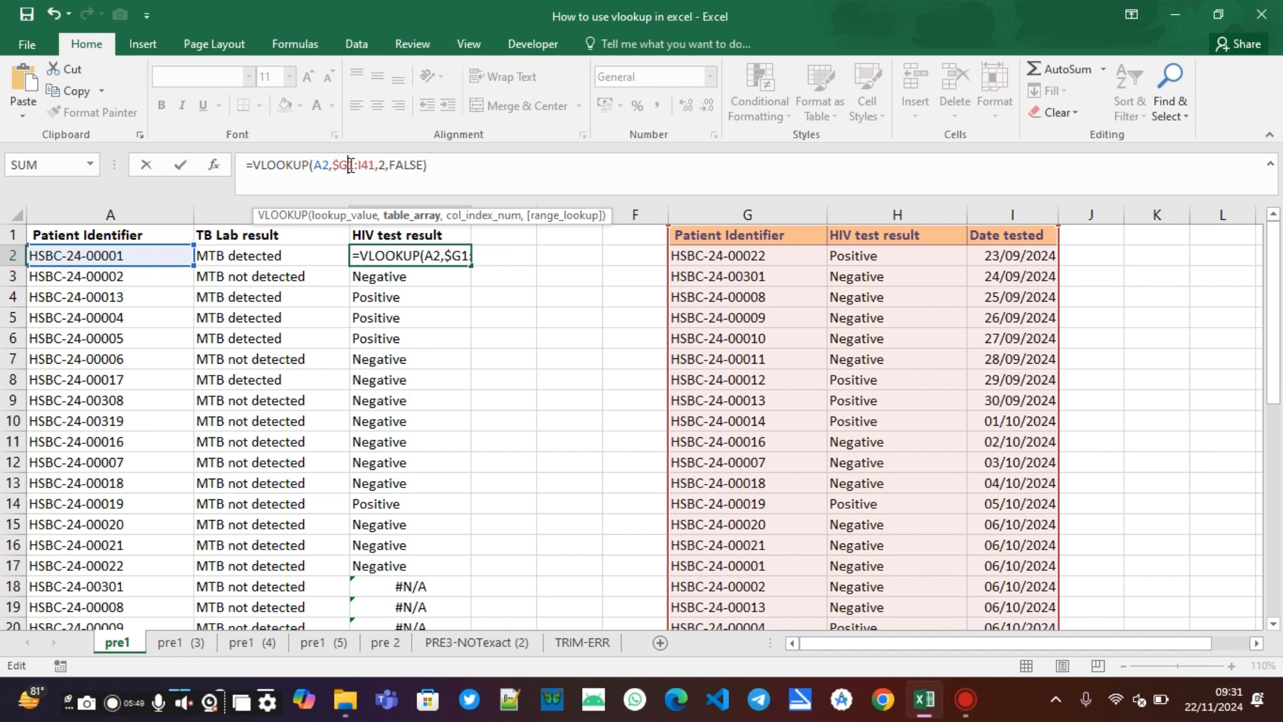
{"action": "left_click", "coordinate": [350, 164]}
{"action": "type", "text": "$"}
Step: Lock the end of C2's table array as $I$41 and fill the formula down the HIV test result column
{"action": "left_click", "coordinate": [371, 164]}
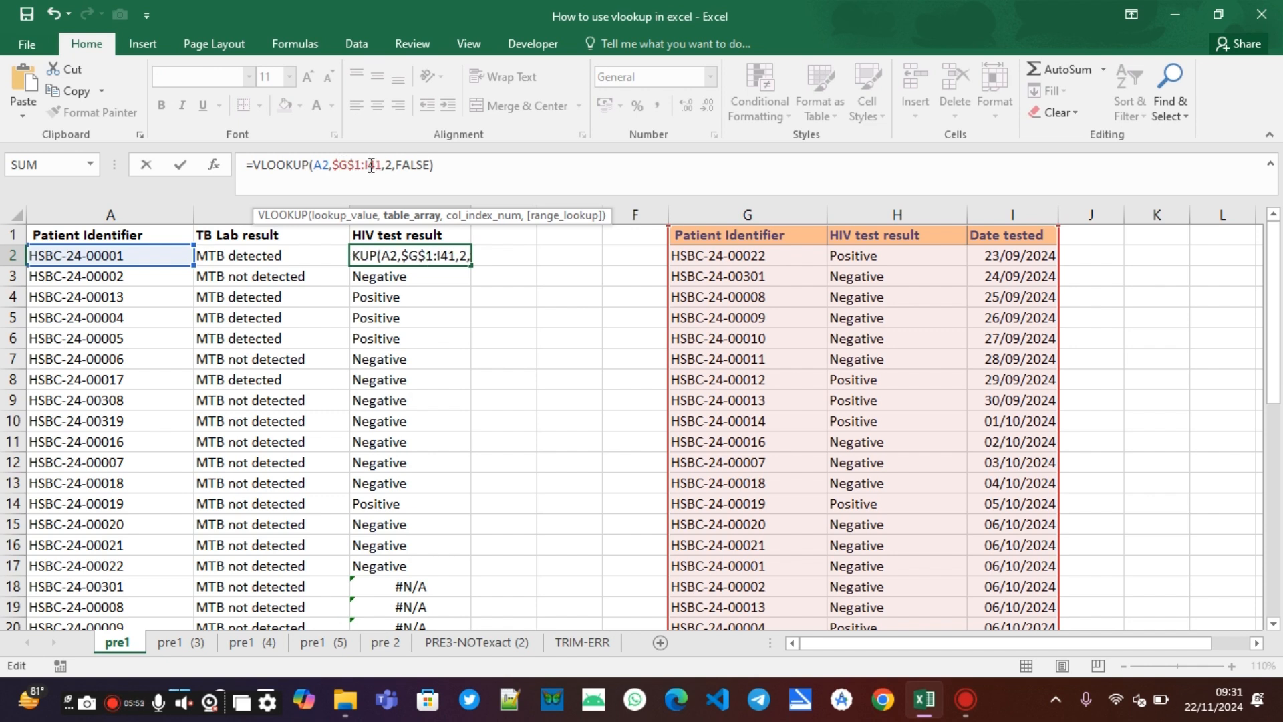
{"action": "type", "text": "$"}
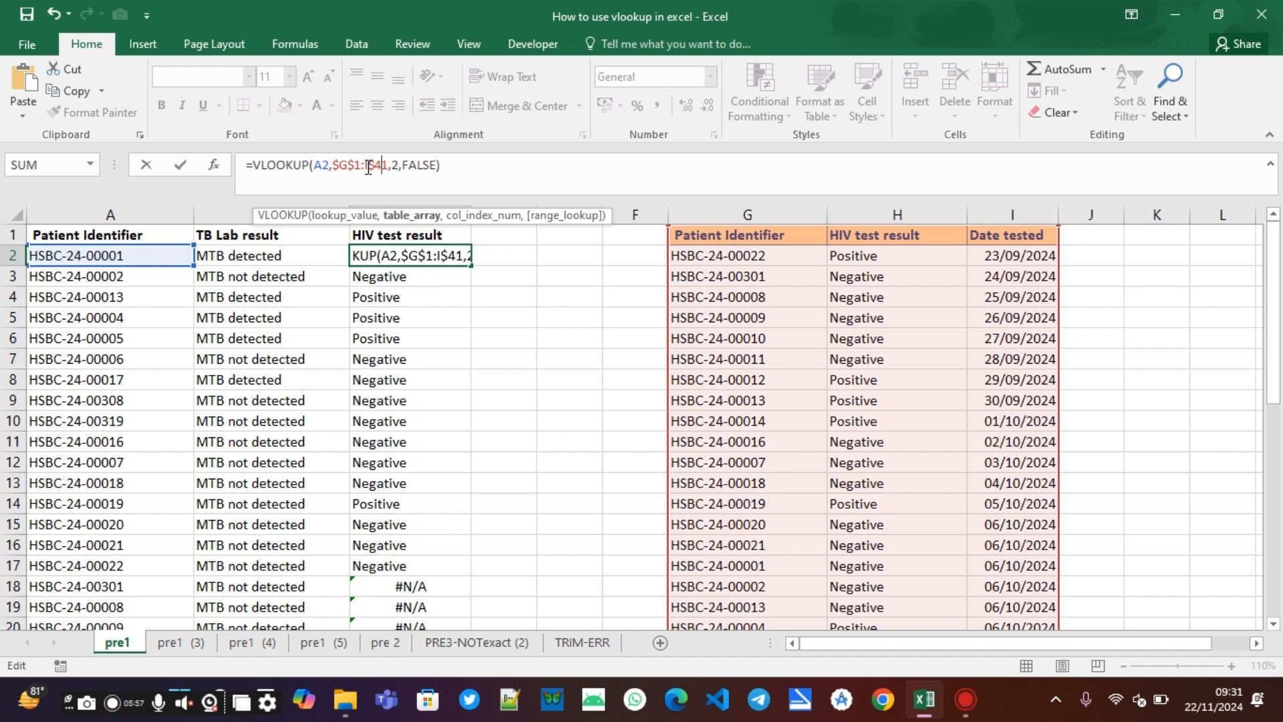
{"action": "left_click", "coordinate": [367, 164]}
{"action": "type", "text": "$"}
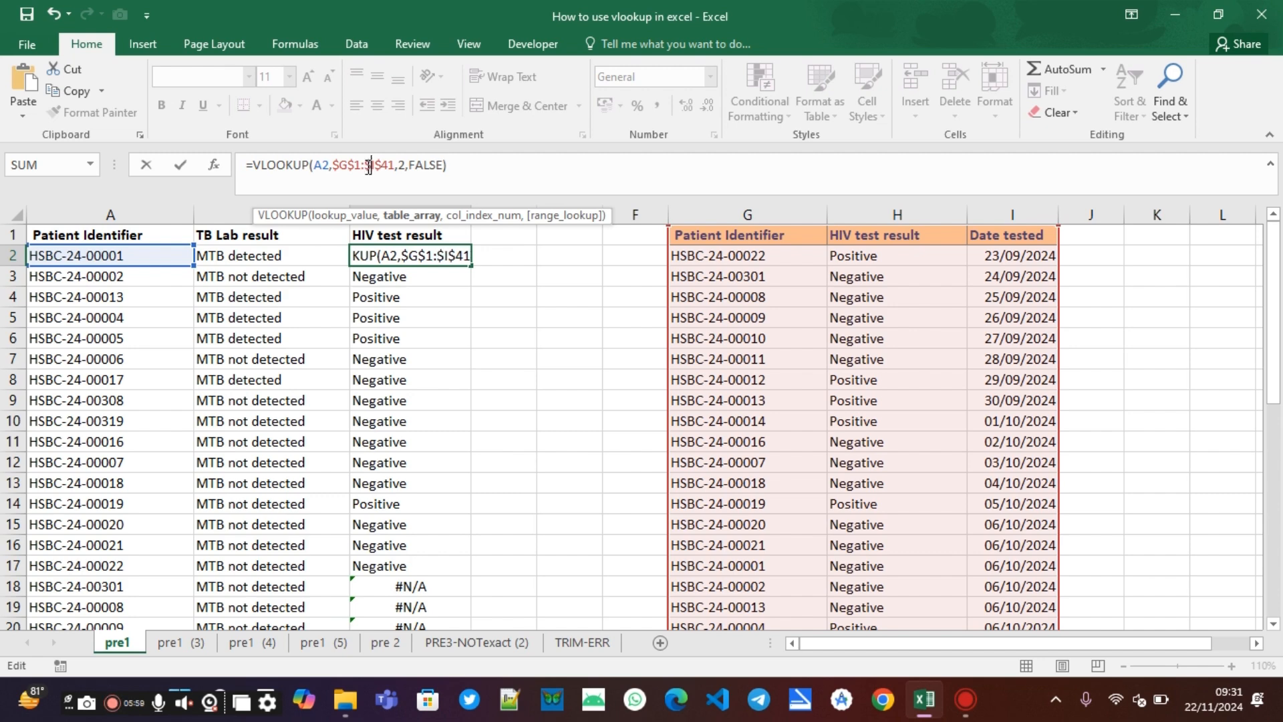
{"action": "left_click", "coordinate": [468, 161]}
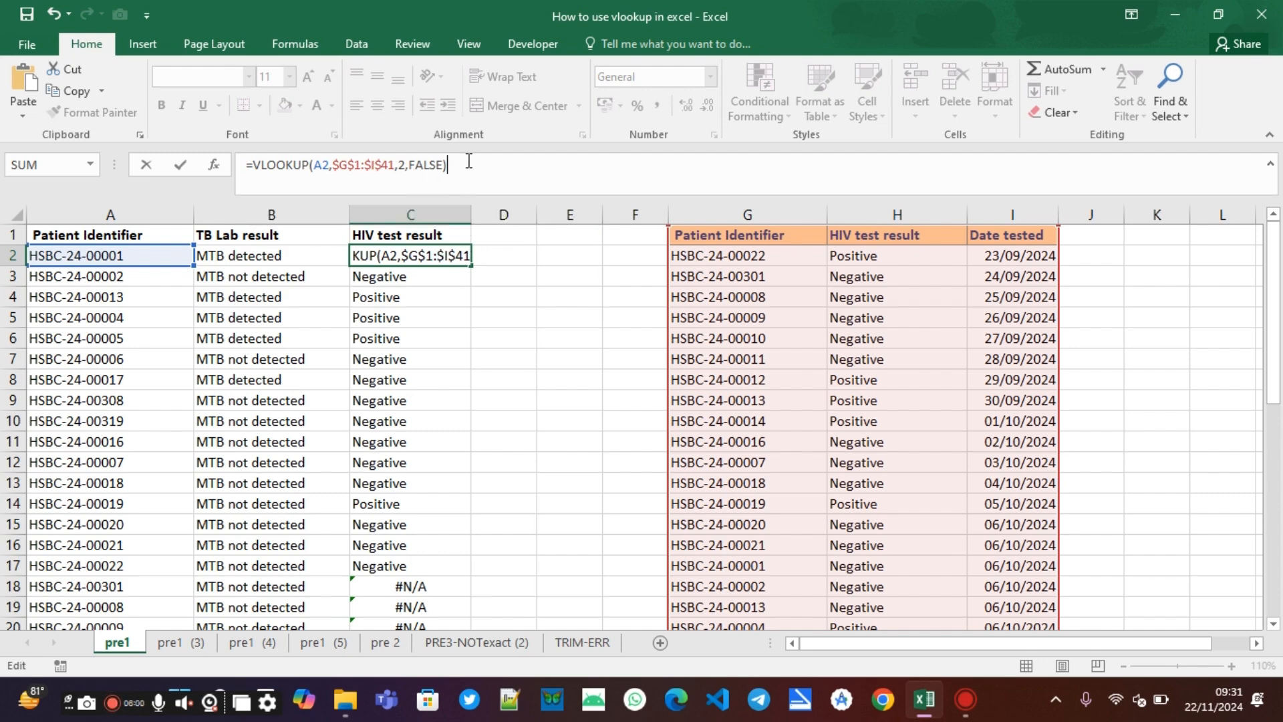
{"action": "key", "text": "Return"}
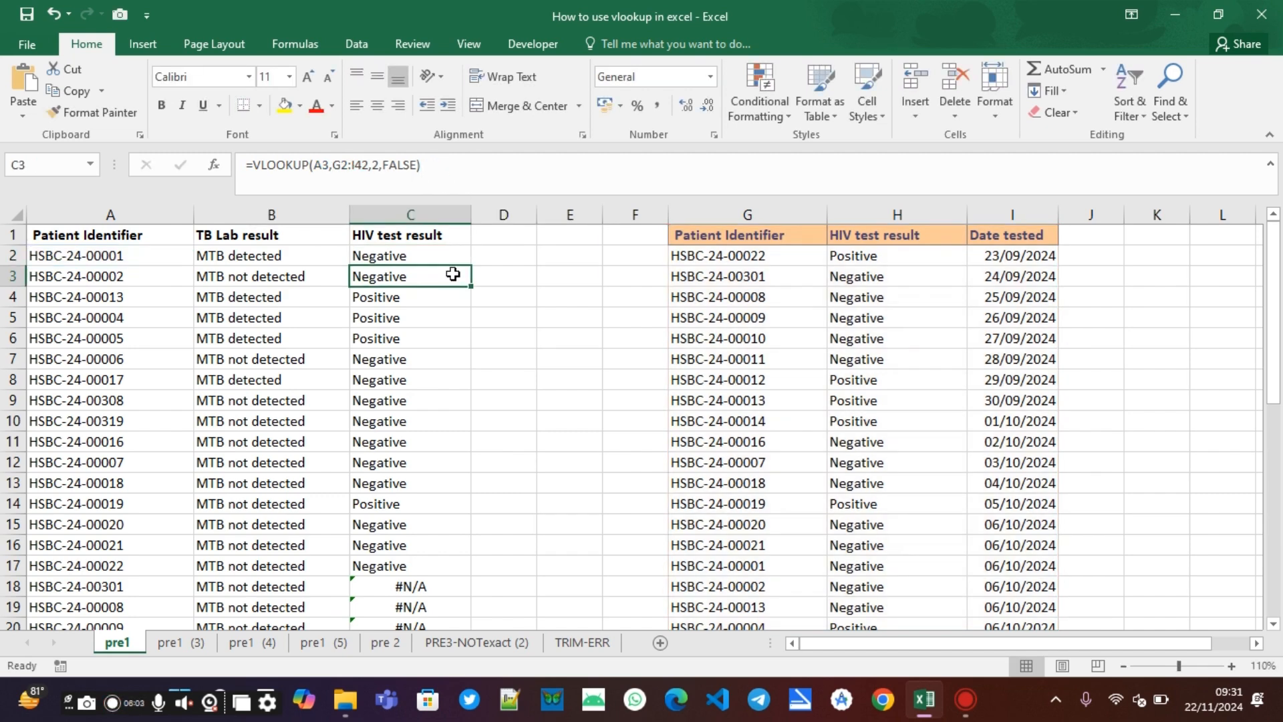
{"action": "left_click", "coordinate": [456, 252]}
{"action": "double_click", "coordinate": [471, 266]}
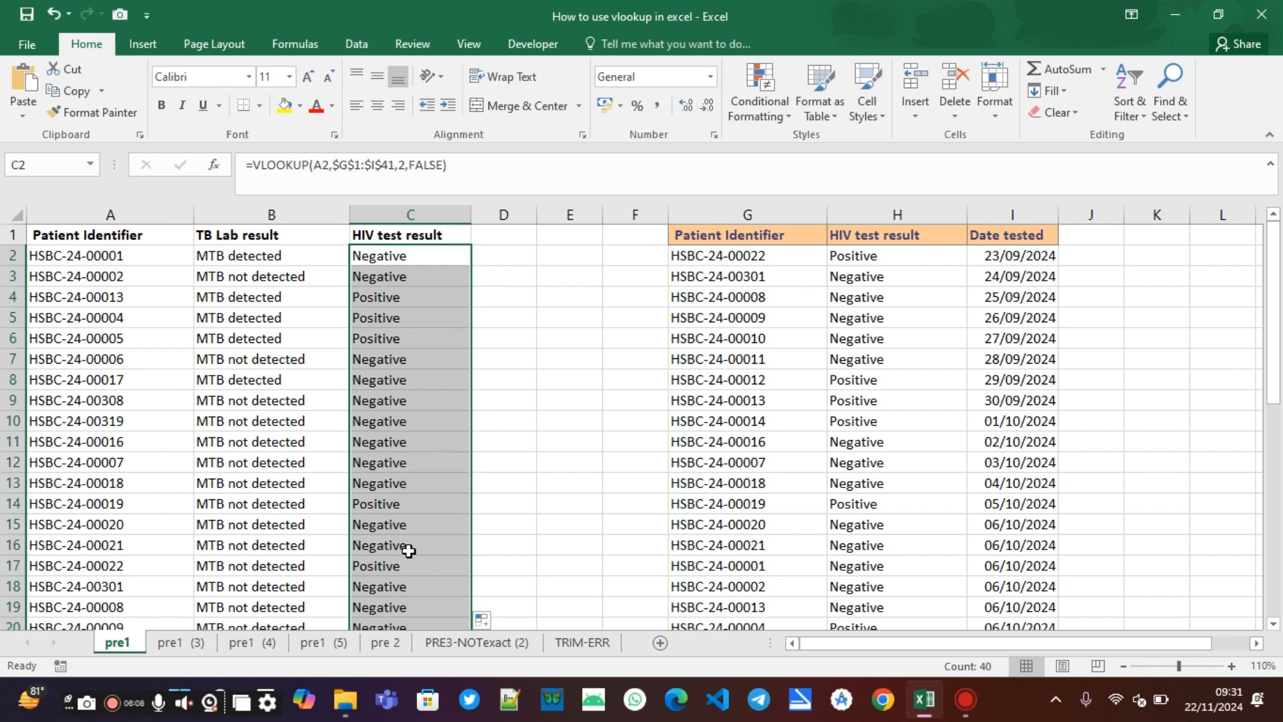
Step: On sheet pre1 (3), replace the table array in C2's VLOOKUP with the entire columns G:I
{"action": "left_click", "coordinate": [181, 644]}
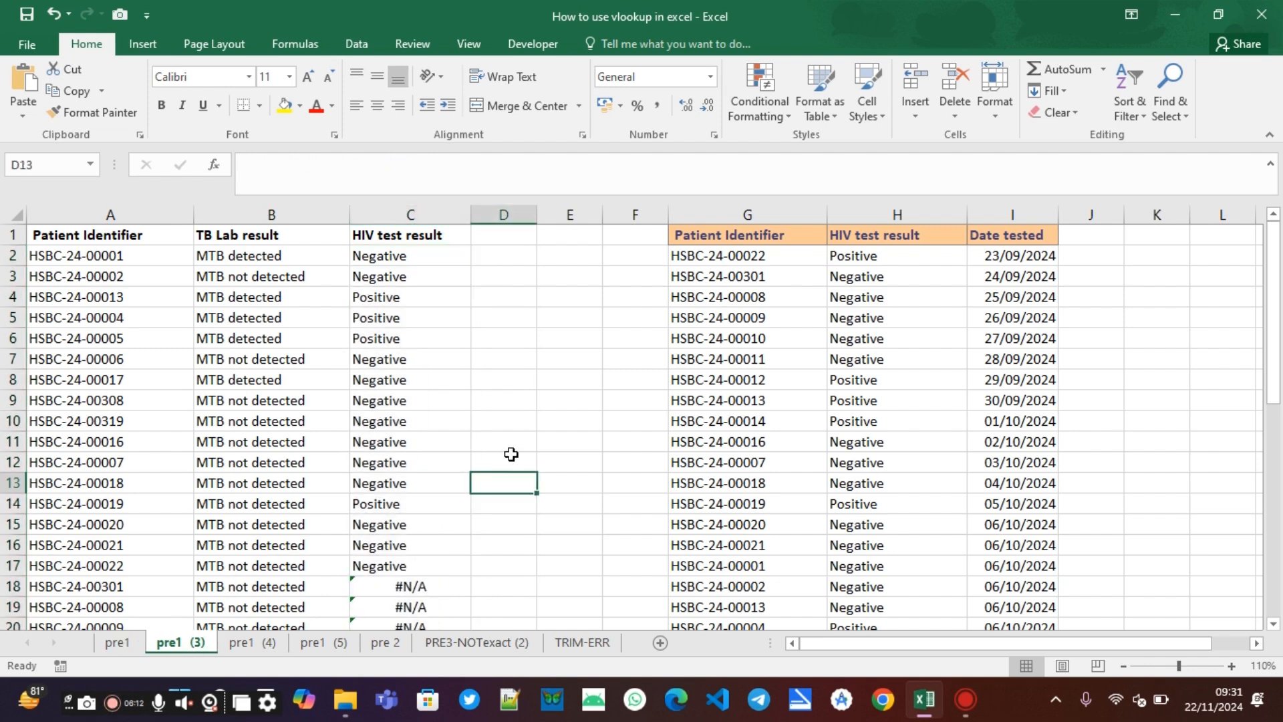
{"action": "left_click", "coordinate": [401, 255]}
{"action": "left_click", "coordinate": [370, 165]}
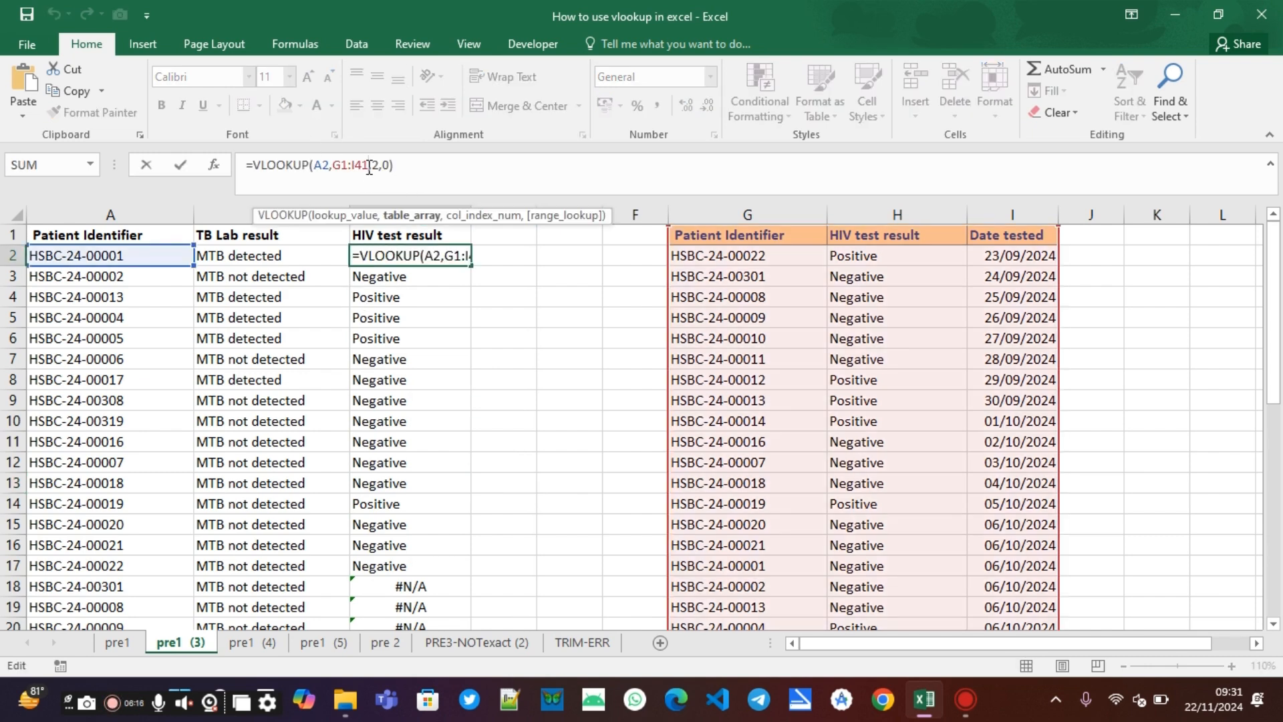
{"action": "key", "text": "BackSpace"}
{"action": "key", "text": "BackSpace"}
{"action": "key", "text": "BackSpace"}
{"action": "key", "text": "BackSpace"}
{"action": "key", "text": "BackSpace"}
{"action": "key", "text": "BackSpace"}
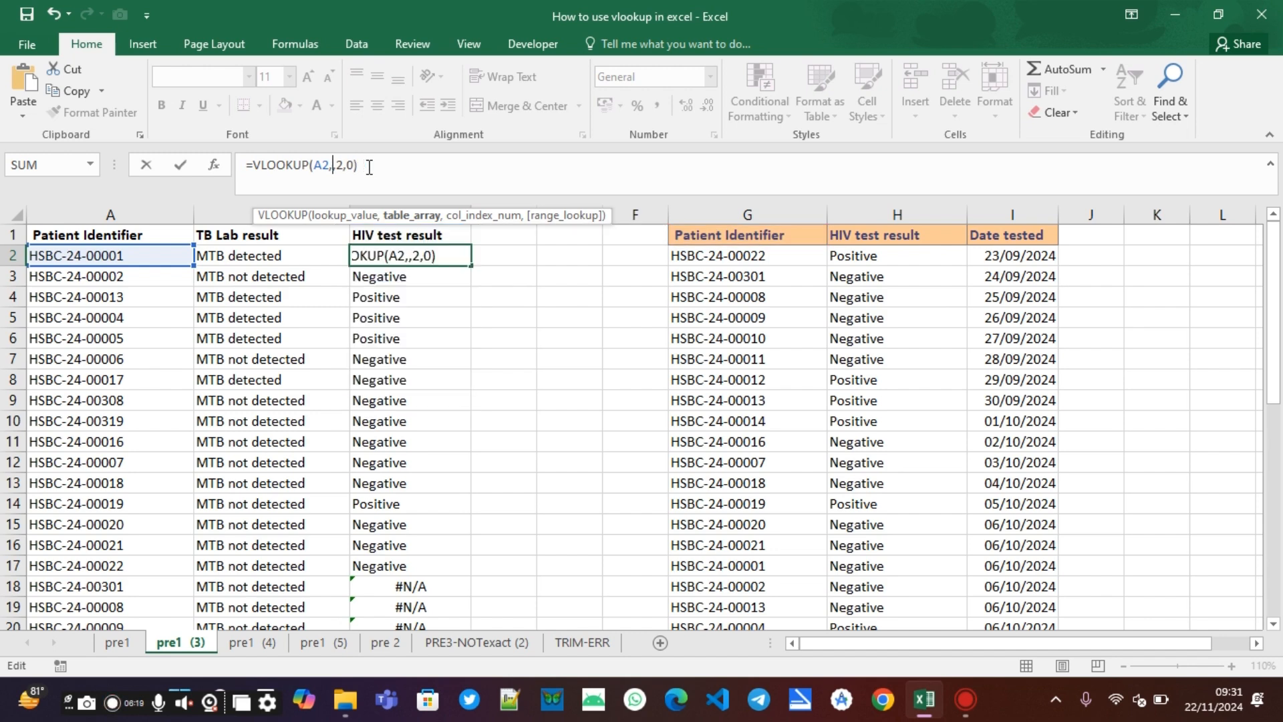
{"action": "left_click", "coordinate": [765, 206]}
{"action": "left_click_drag", "start_coordinate": [765, 212], "coordinate": [973, 213]}
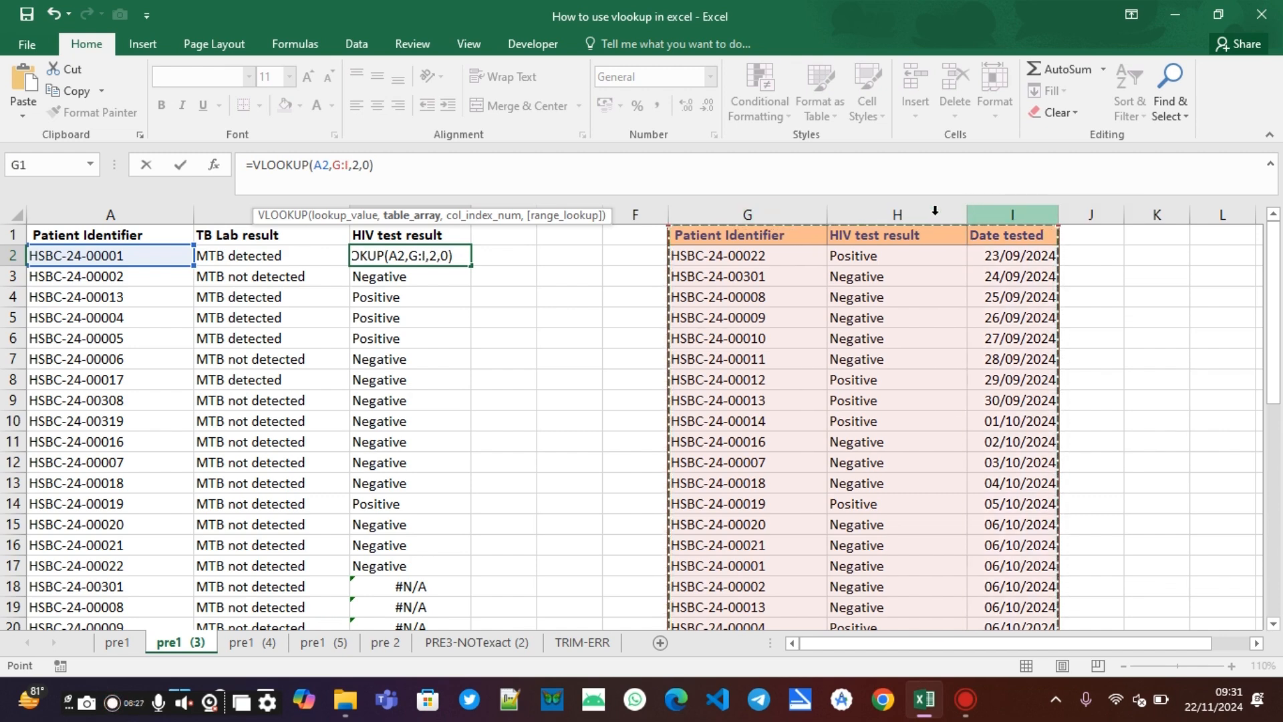
Step: Check that the G:I range covers all HIV test records, then enter the formula and fill it down the HIV test result column
{"action": "left_click_drag", "start_coordinate": [1273, 314], "coordinate": [1259, 624]}
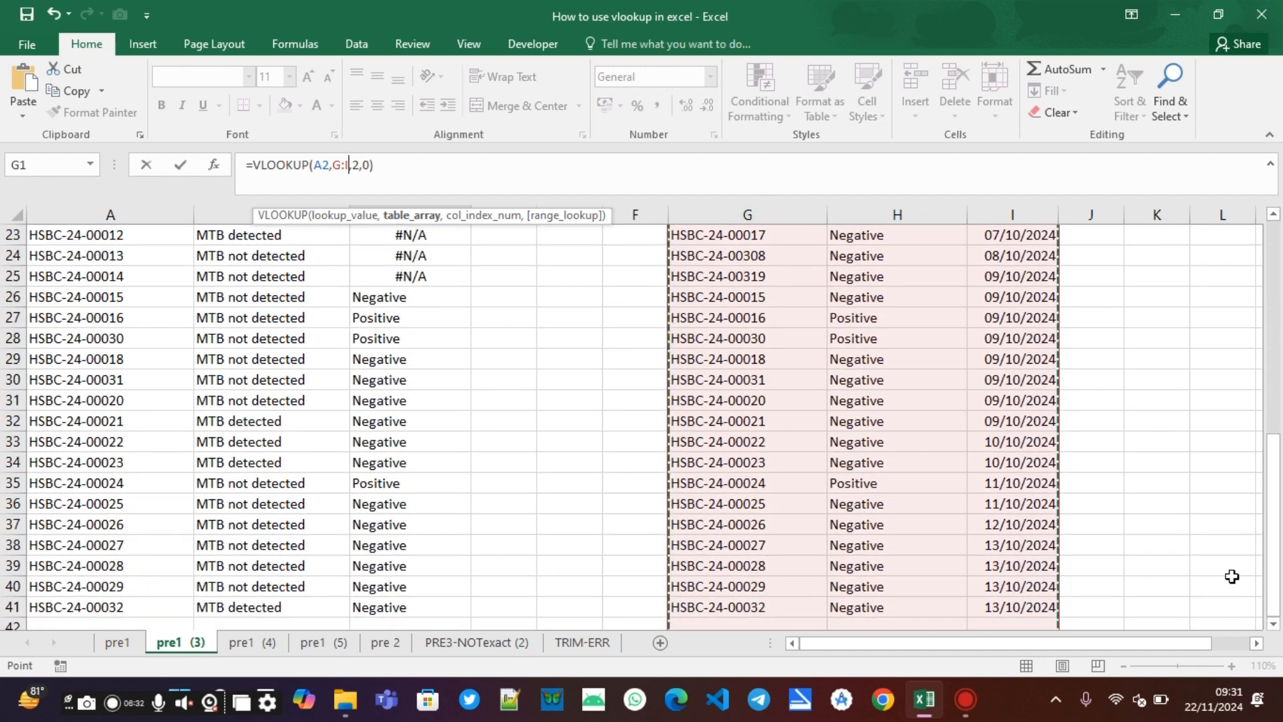
{"action": "left_click_drag", "start_coordinate": [1273, 468], "coordinate": [1278, 227]}
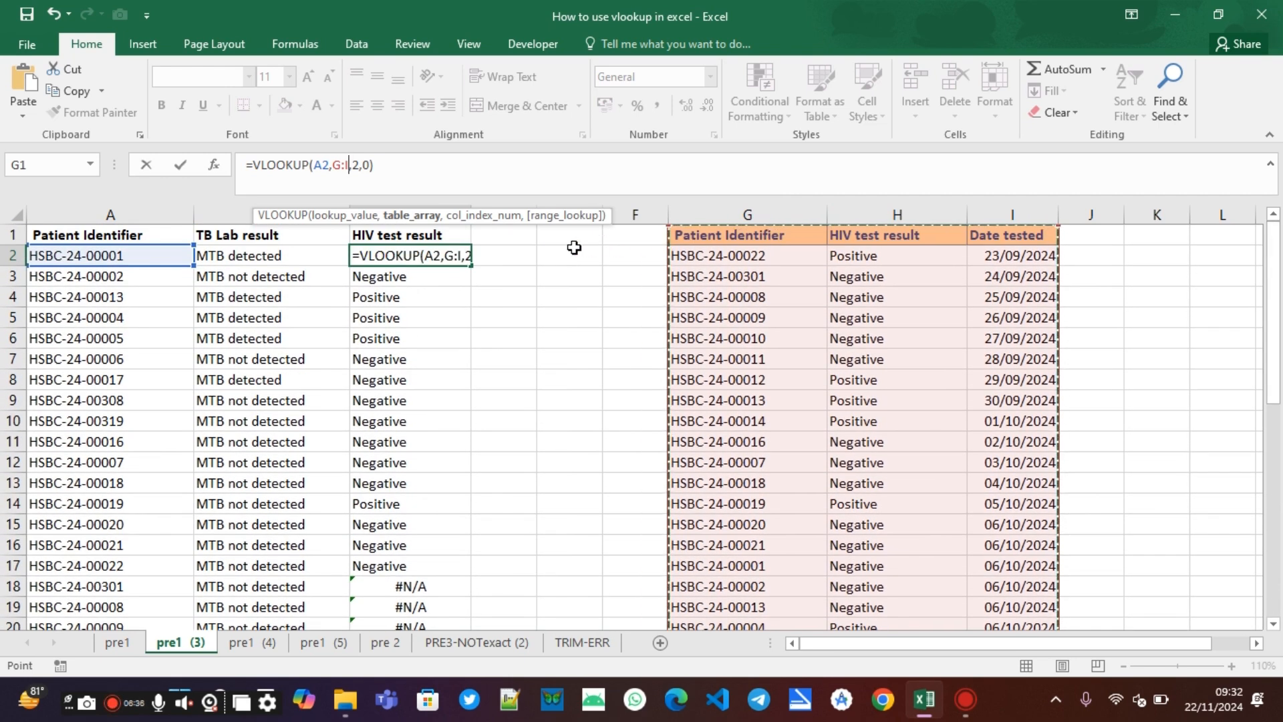
{"action": "left_click", "coordinate": [394, 158]}
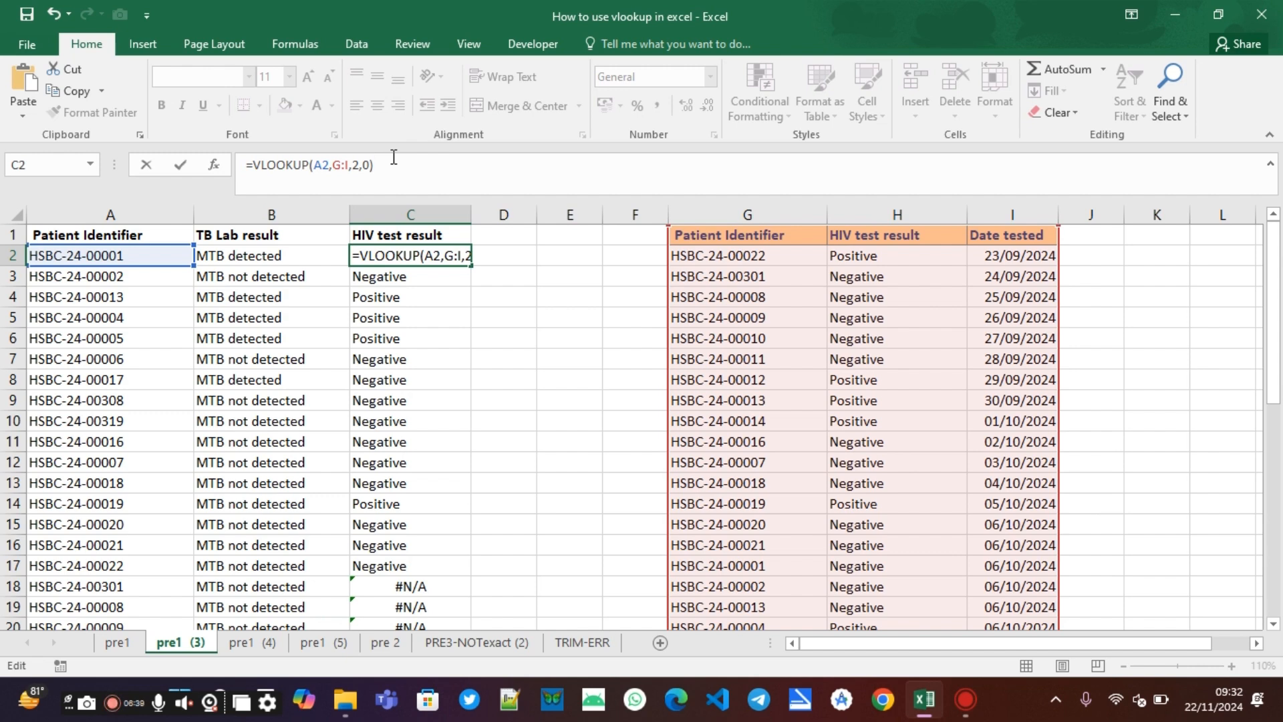
{"action": "key", "text": "Return"}
{"action": "left_click", "coordinate": [428, 253]}
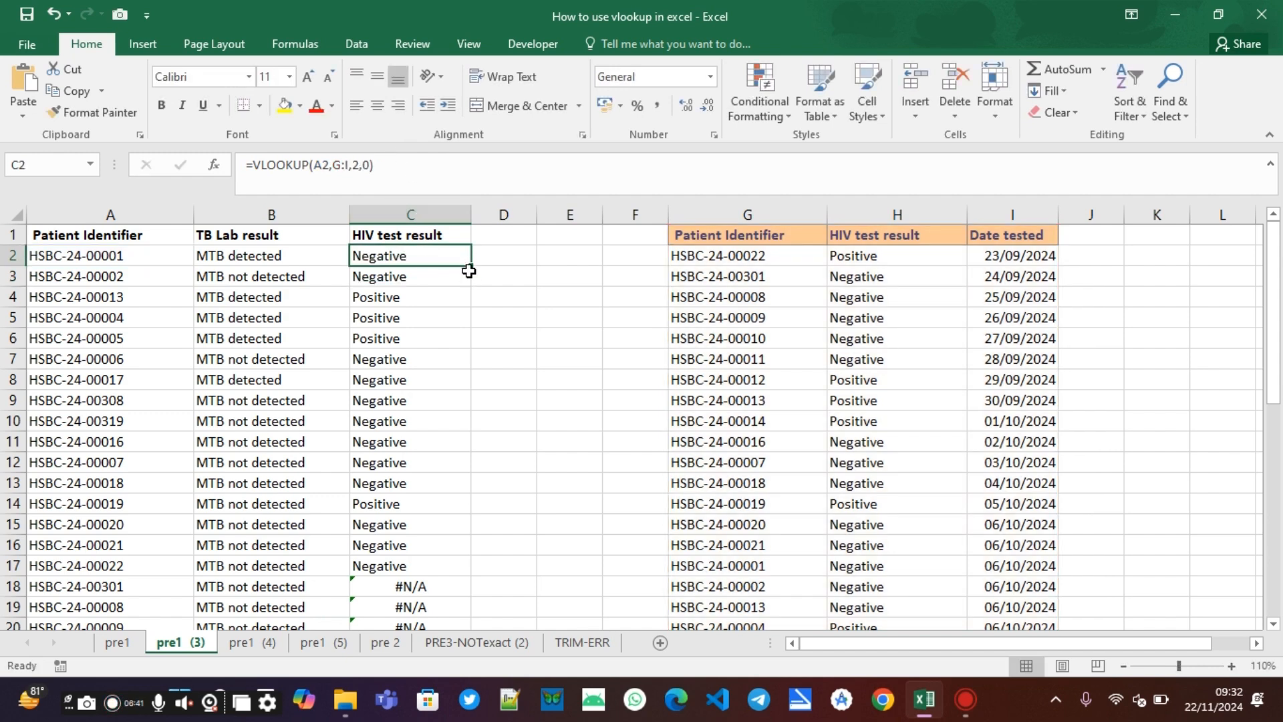
{"action": "double_click", "coordinate": [469, 270]}
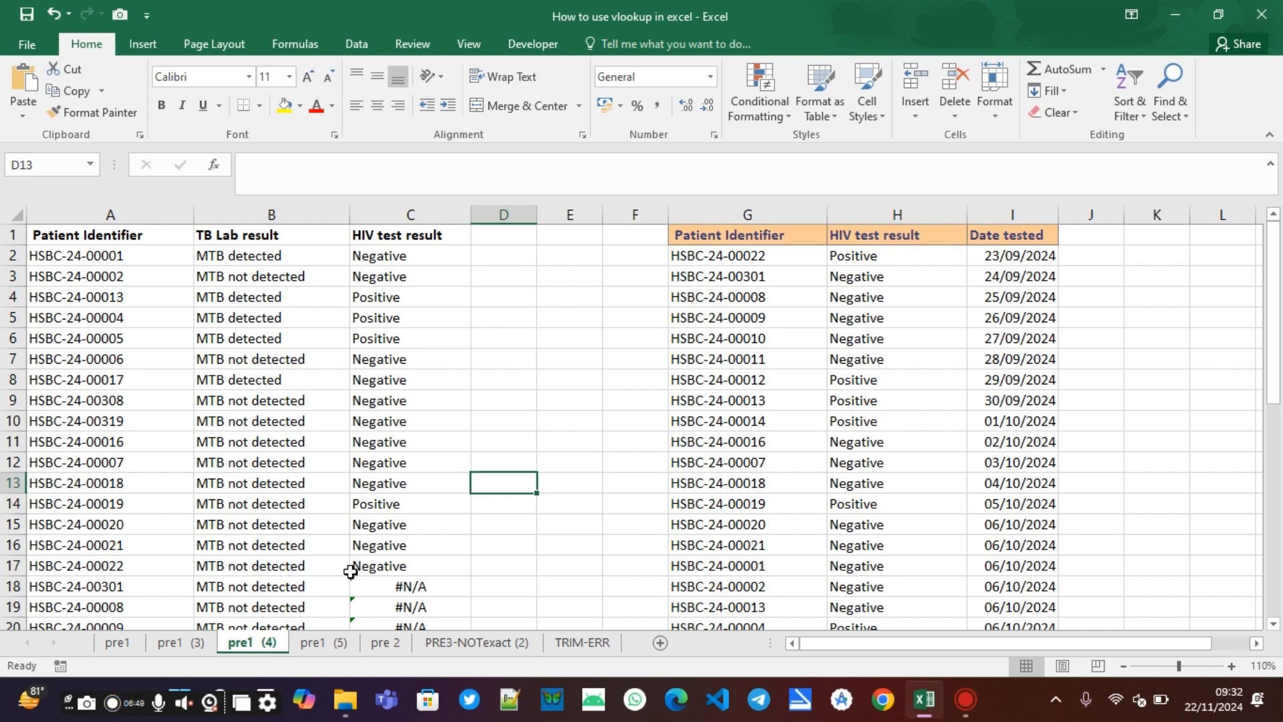
{"action": "scroll", "coordinate": [384, 558], "scroll_direction": "down", "scroll_amount": 1}
{"action": "scroll", "coordinate": [398, 528], "scroll_direction": "up", "scroll_amount": 1}
{"action": "left_click", "coordinate": [421, 258]}
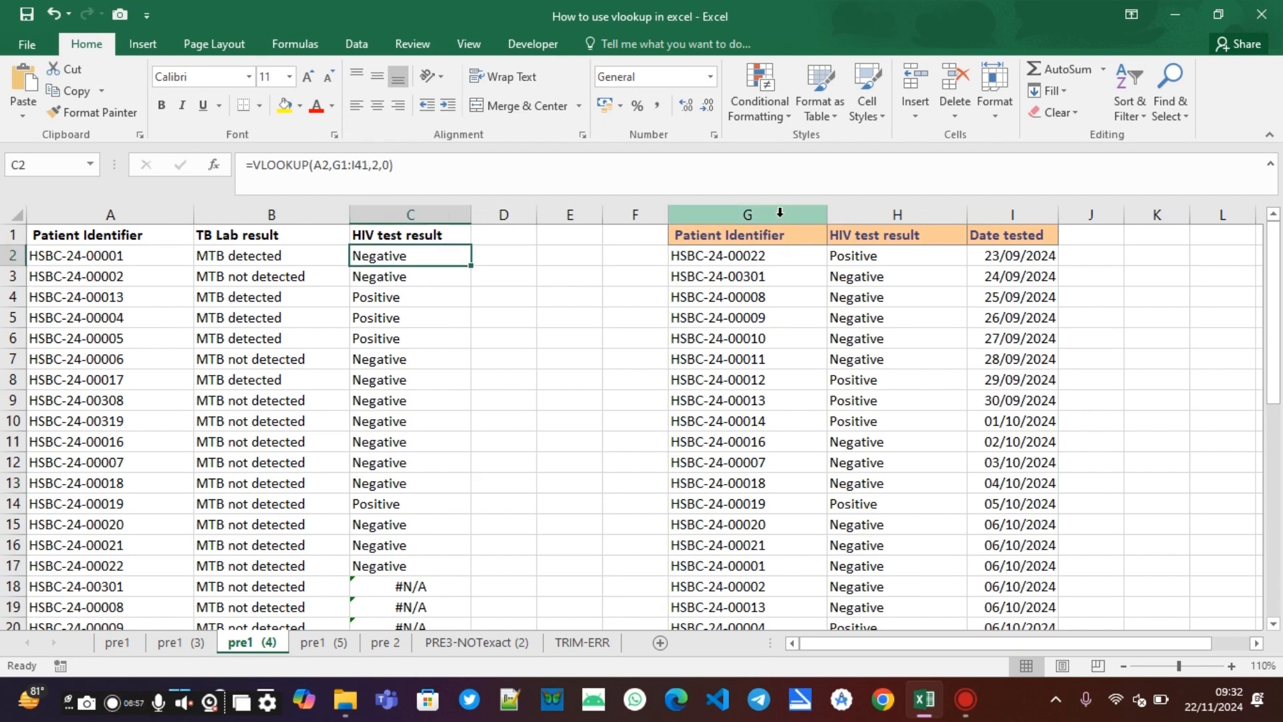
{"action": "left_click", "coordinate": [410, 165]}
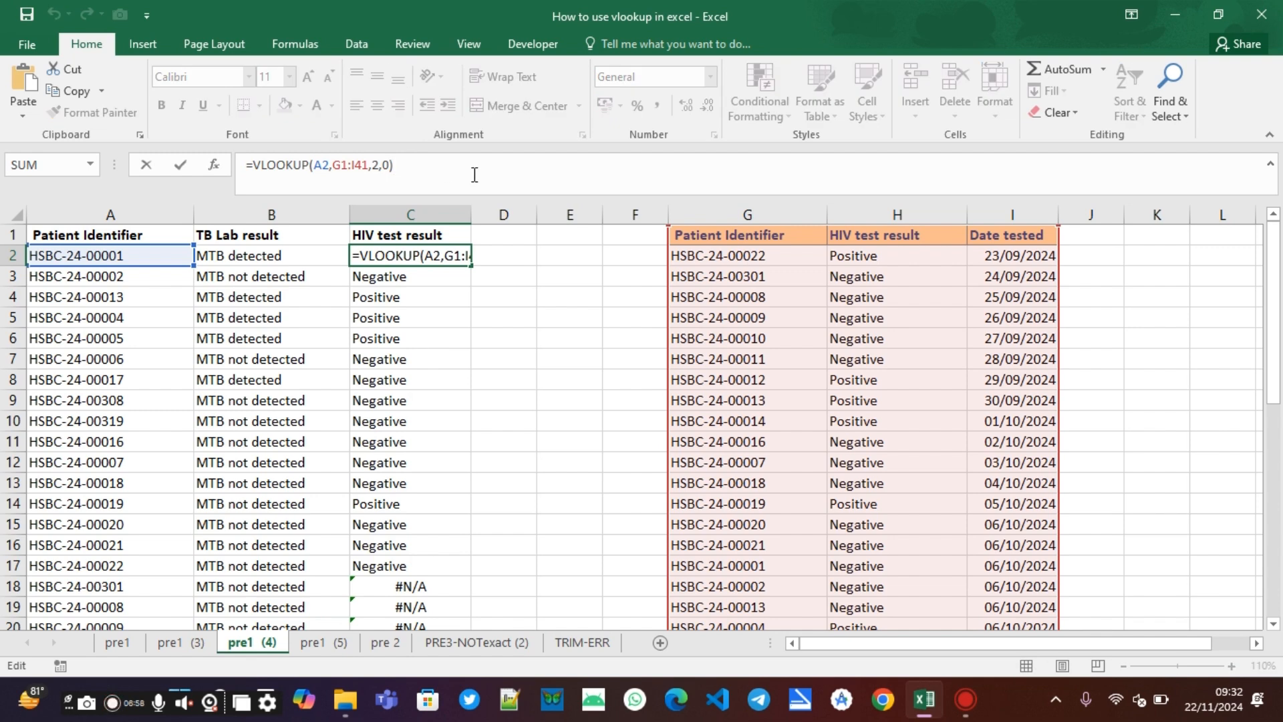
{"action": "key", "text": "Return"}
Step: Convert columns G:I on sheet pre1 (4) into an Excel table that uses the first row as headers
{"action": "left_click", "coordinate": [783, 214]}
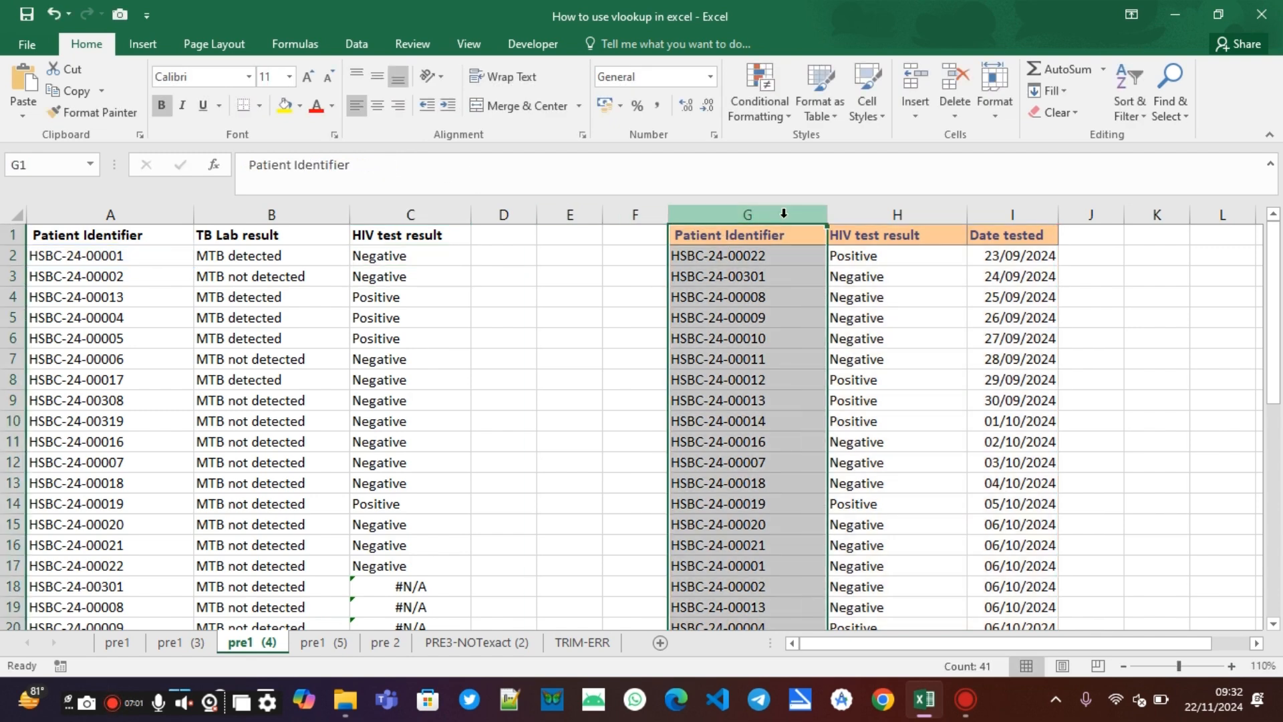
{"action": "key", "text": "shift+Right"}
{"action": "key", "text": "shift+Right"}
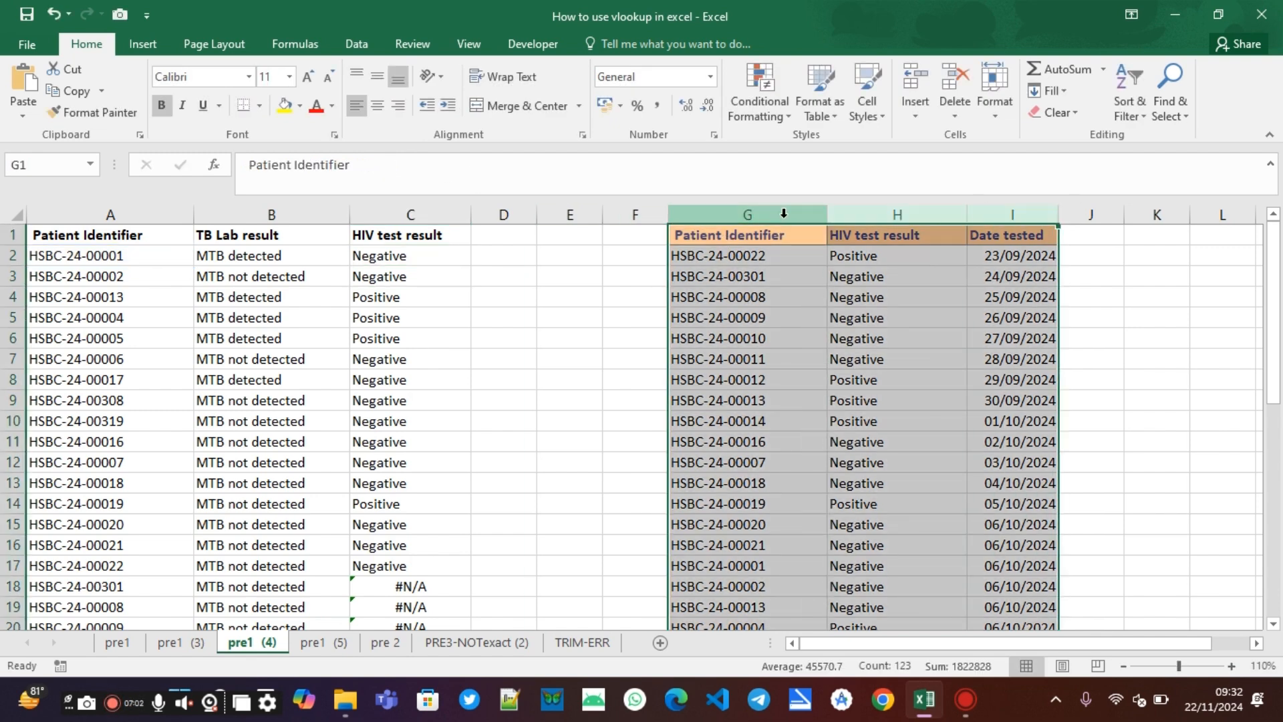
{"action": "left_click", "coordinate": [144, 43]}
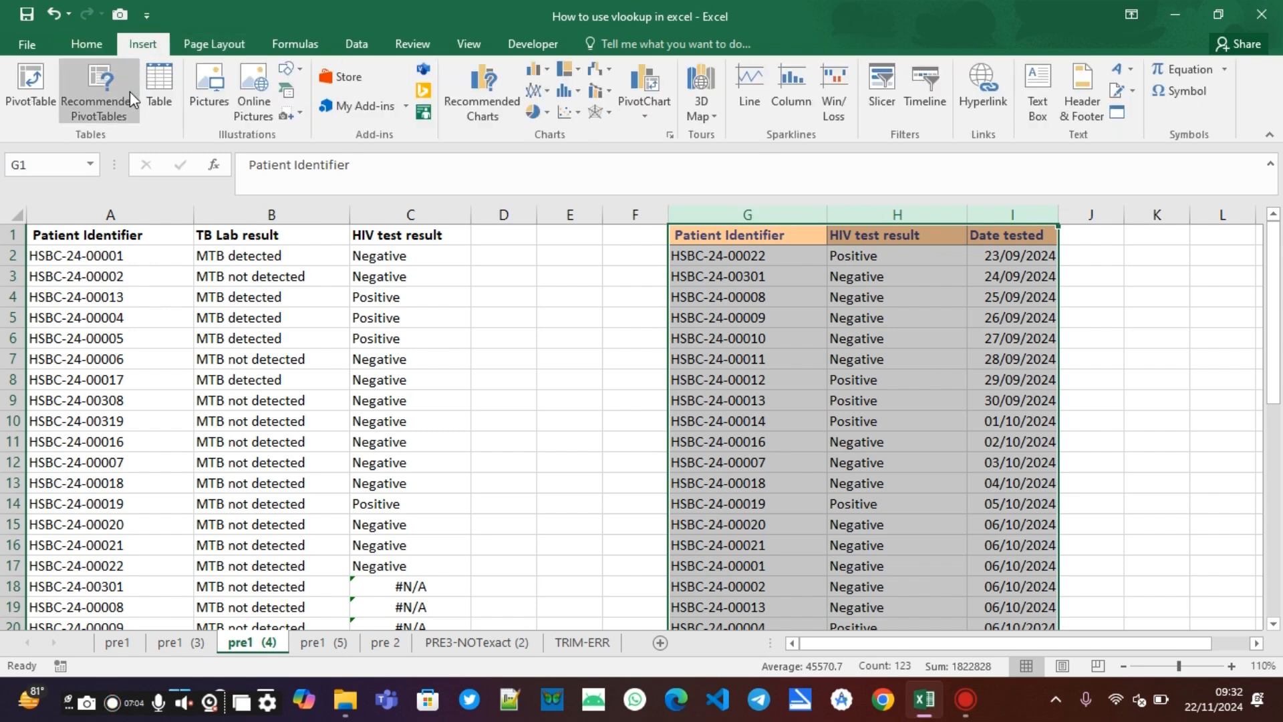
{"action": "left_click", "coordinate": [159, 94]}
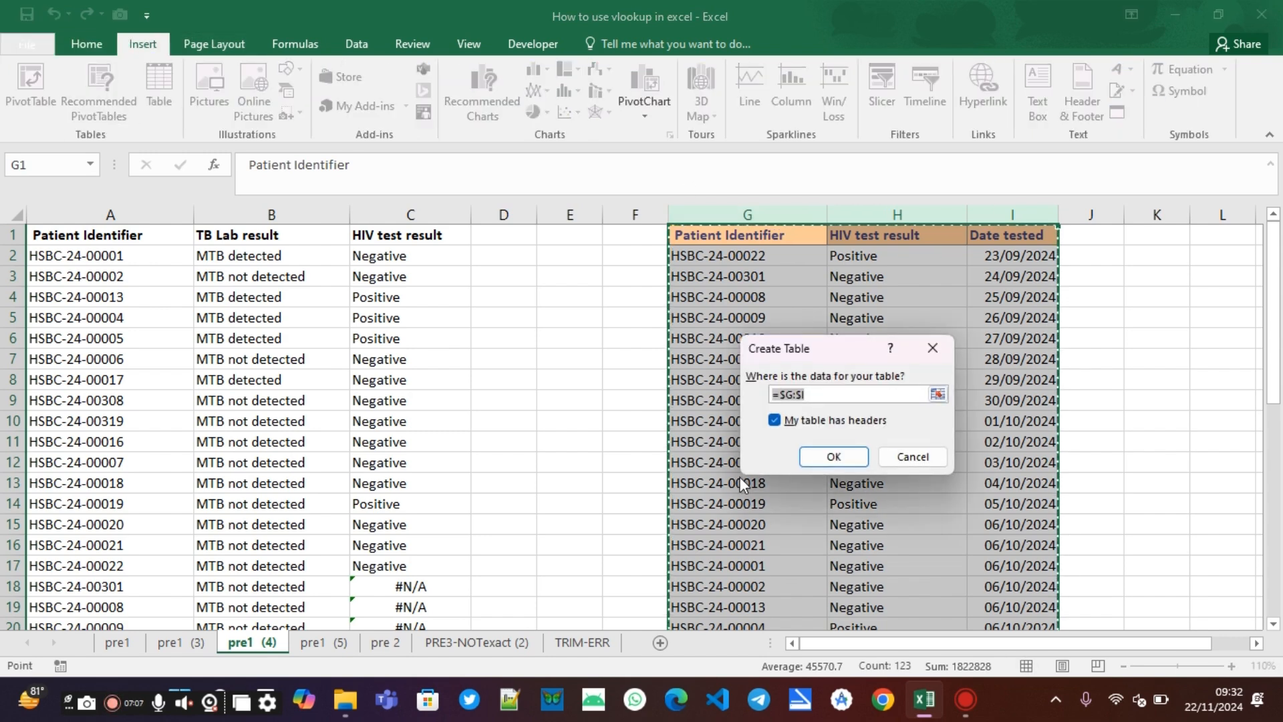
{"action": "left_click", "coordinate": [824, 456]}
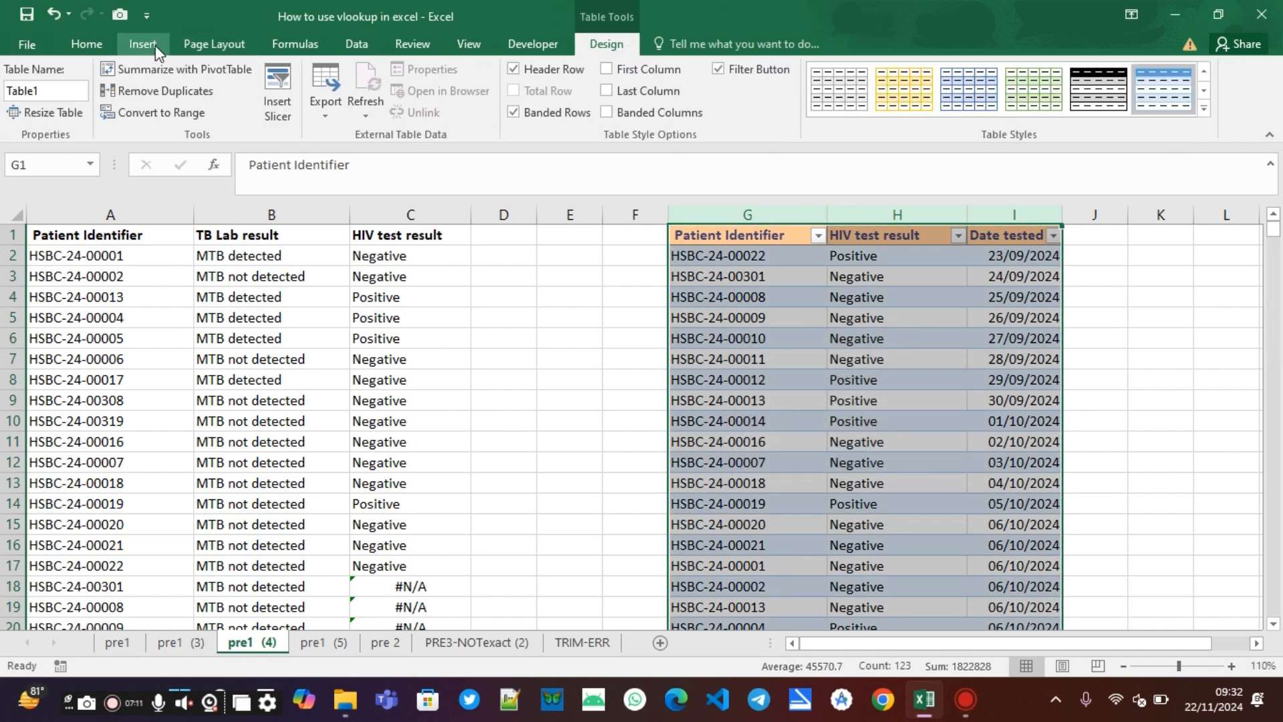
{"action": "left_click", "coordinate": [87, 44]}
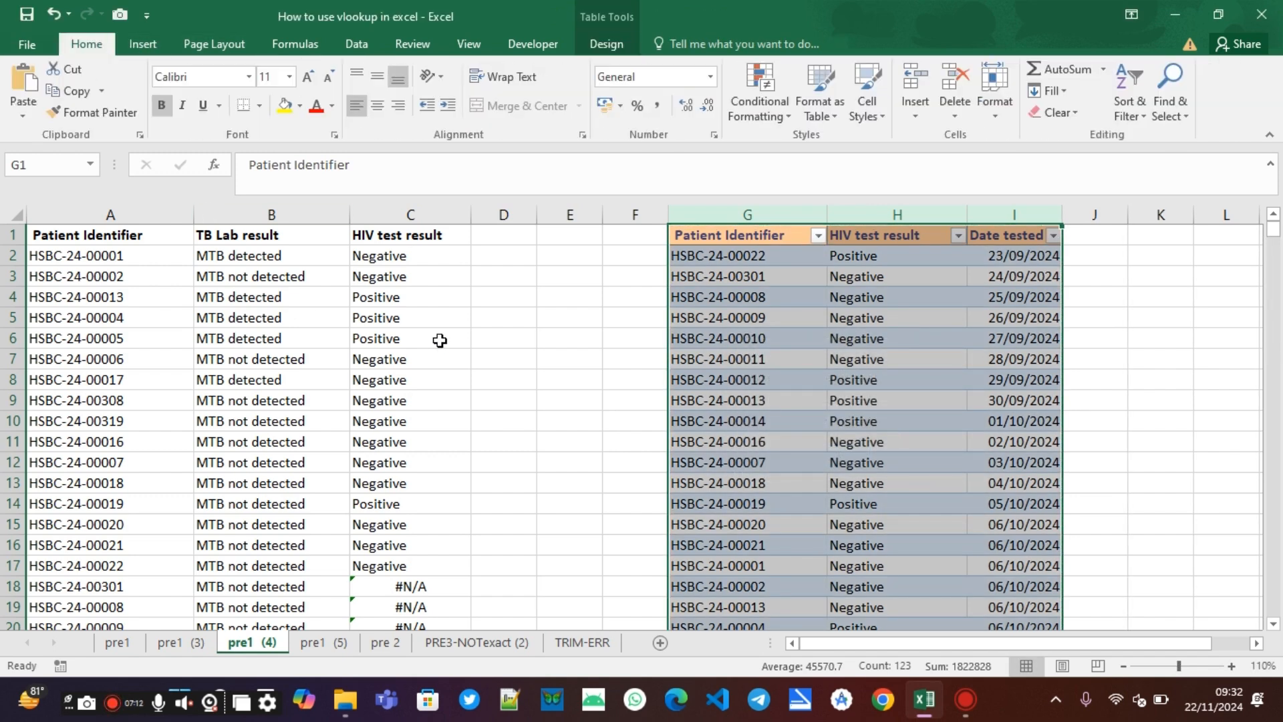
Step: Replace the table array in C2's VLOOKUP on sheet pre1 (4) with the whole table, Table1[#All], and enter the formula
{"action": "double_click", "coordinate": [423, 262]}
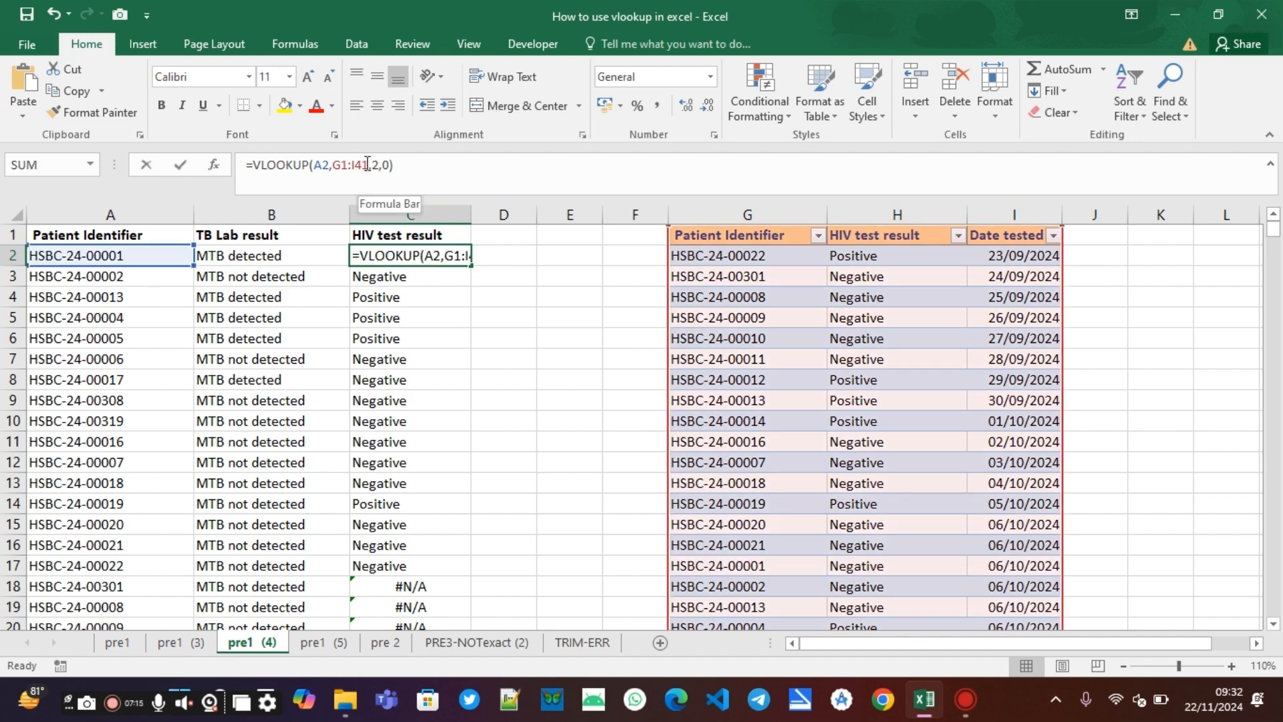
{"action": "left_click_drag", "start_coordinate": [367, 165], "coordinate": [333, 164]}
{"action": "key", "text": "BackSpace"}
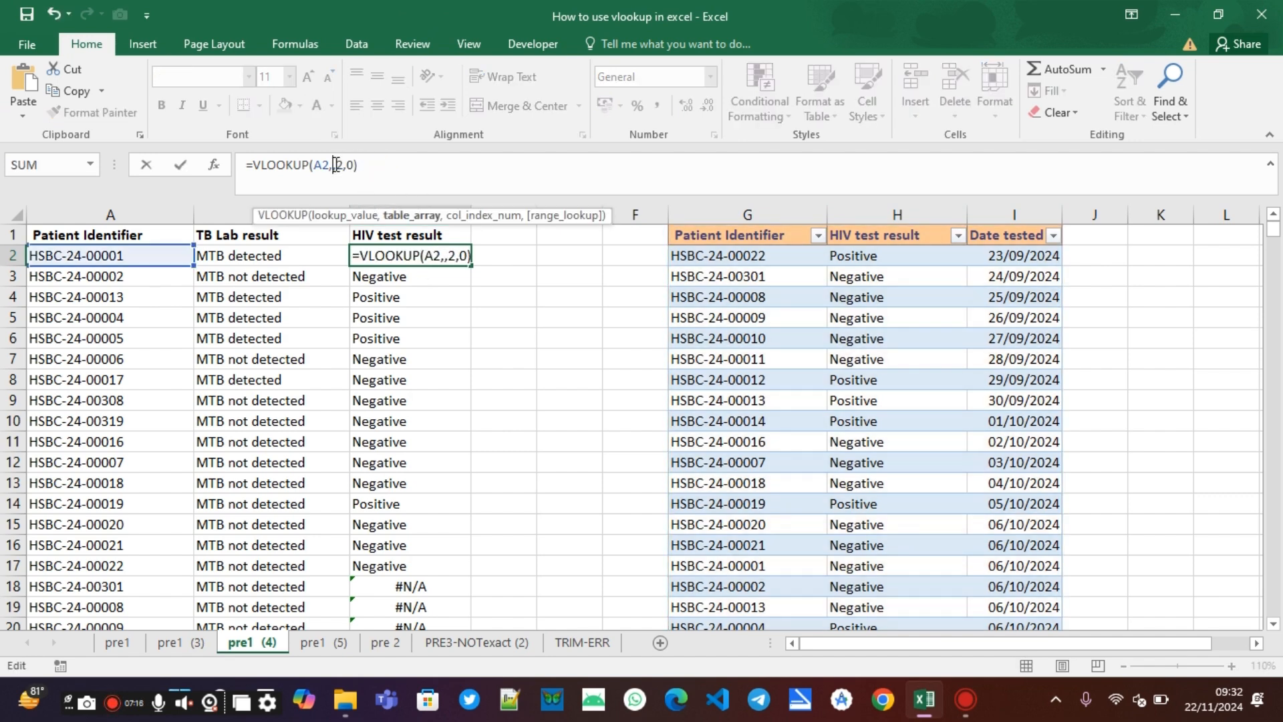
{"action": "left_click", "coordinate": [761, 219]}
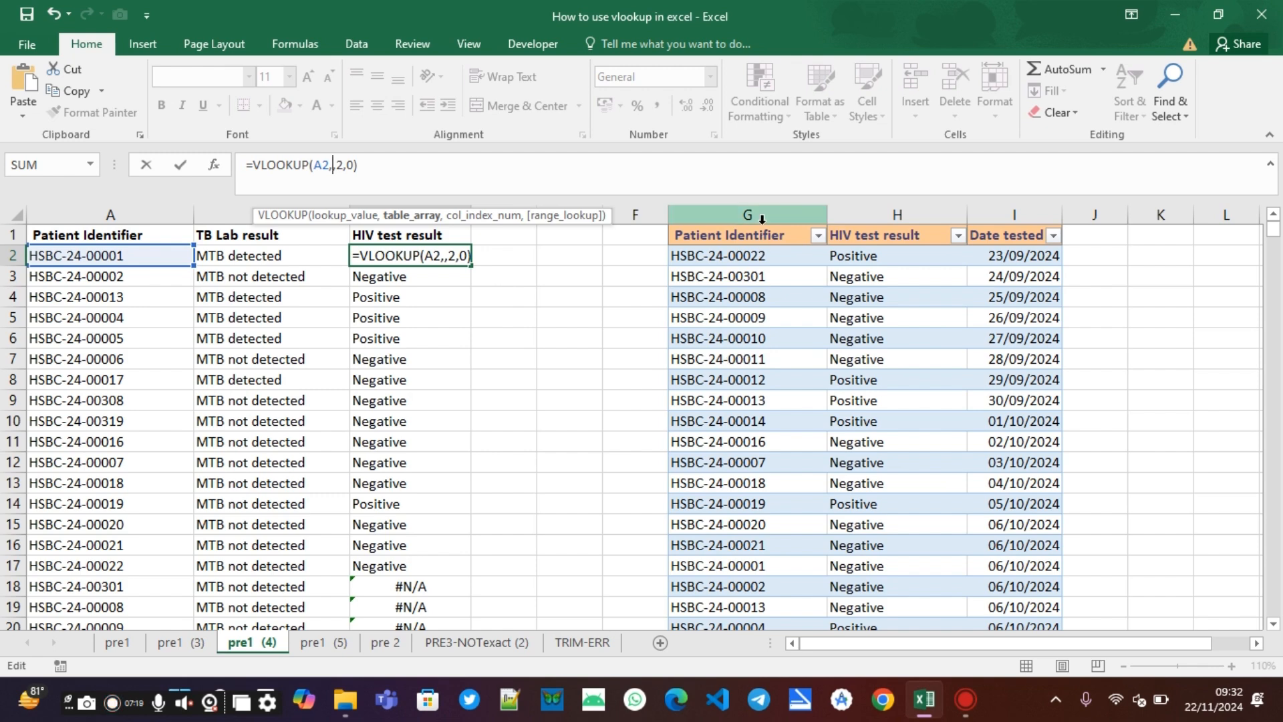
{"action": "left_click_drag", "start_coordinate": [762, 219], "coordinate": [989, 218]}
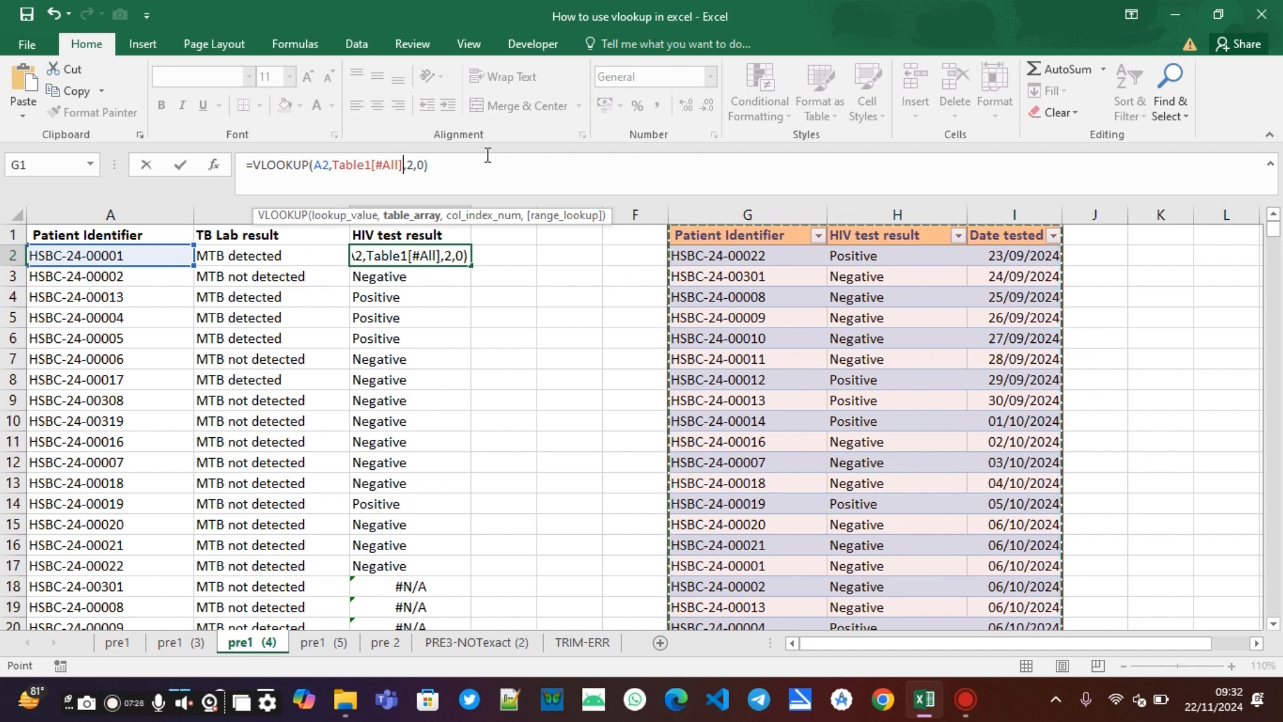
{"action": "left_click", "coordinate": [454, 155]}
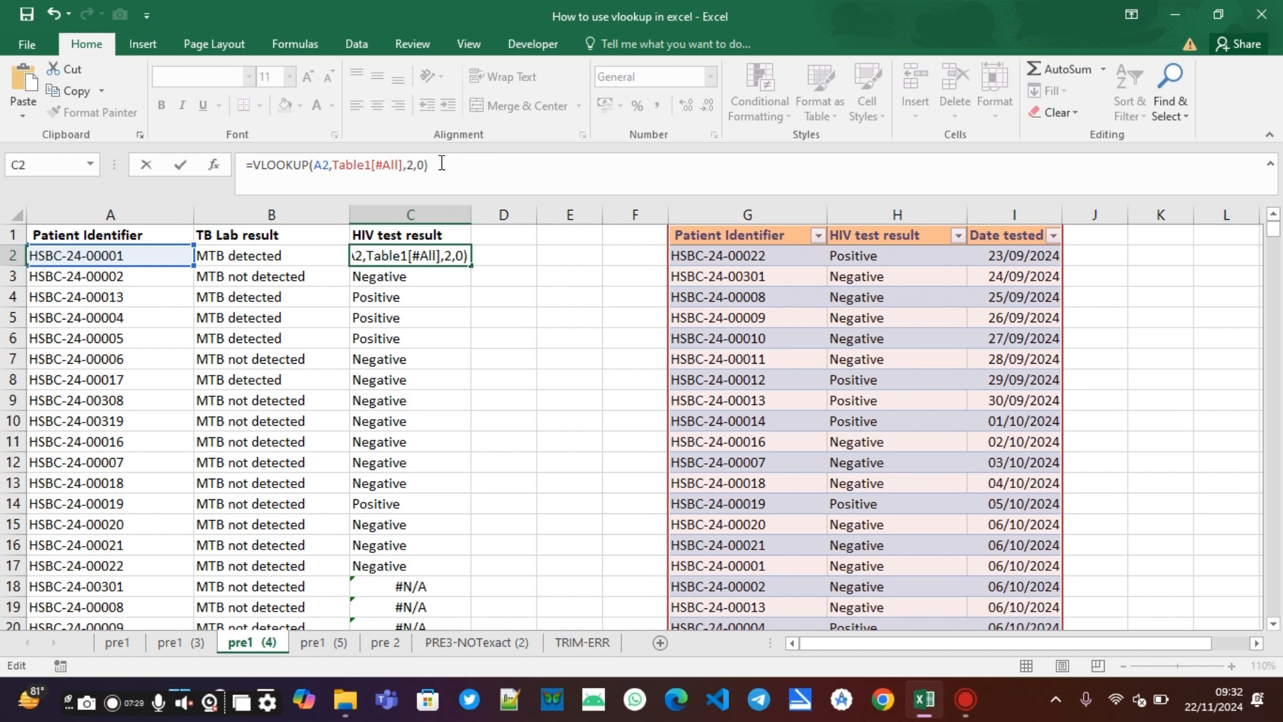
{"action": "key", "text": "Return"}
Step: Fill C2's formula down the HIV test result column and look over the filled rows
{"action": "left_click", "coordinate": [405, 252]}
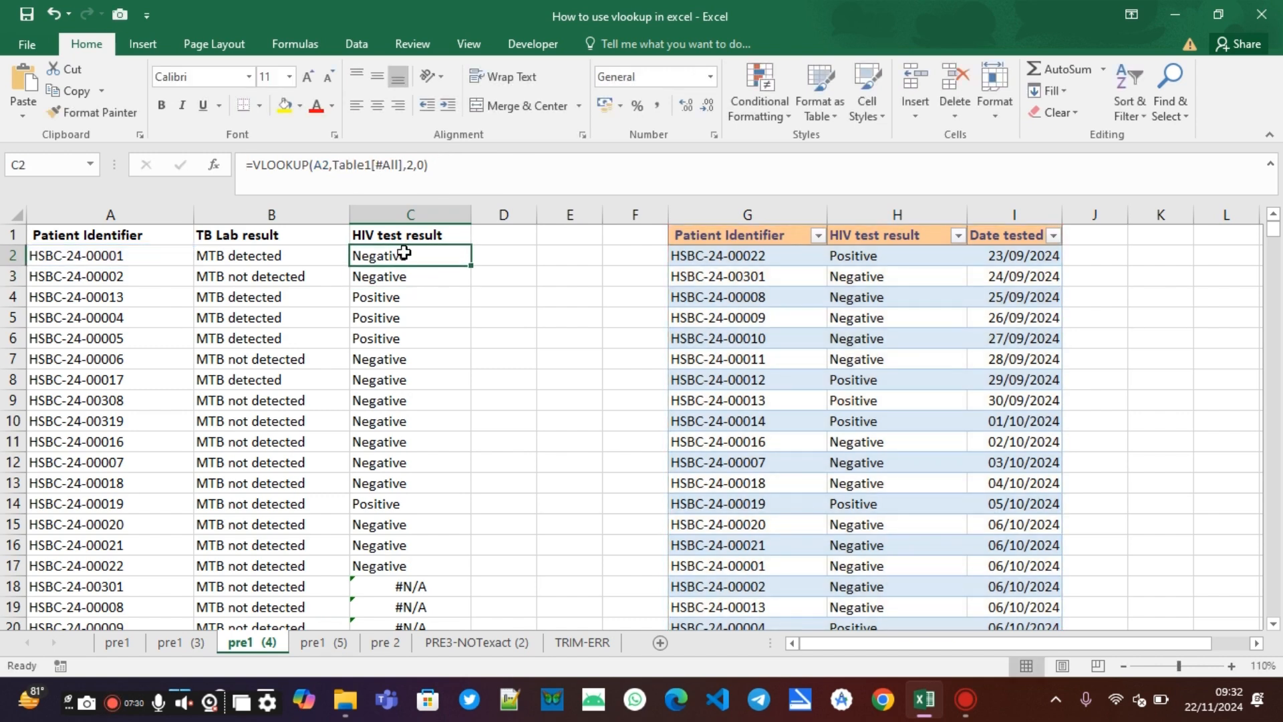
{"action": "double_click", "coordinate": [471, 265]}
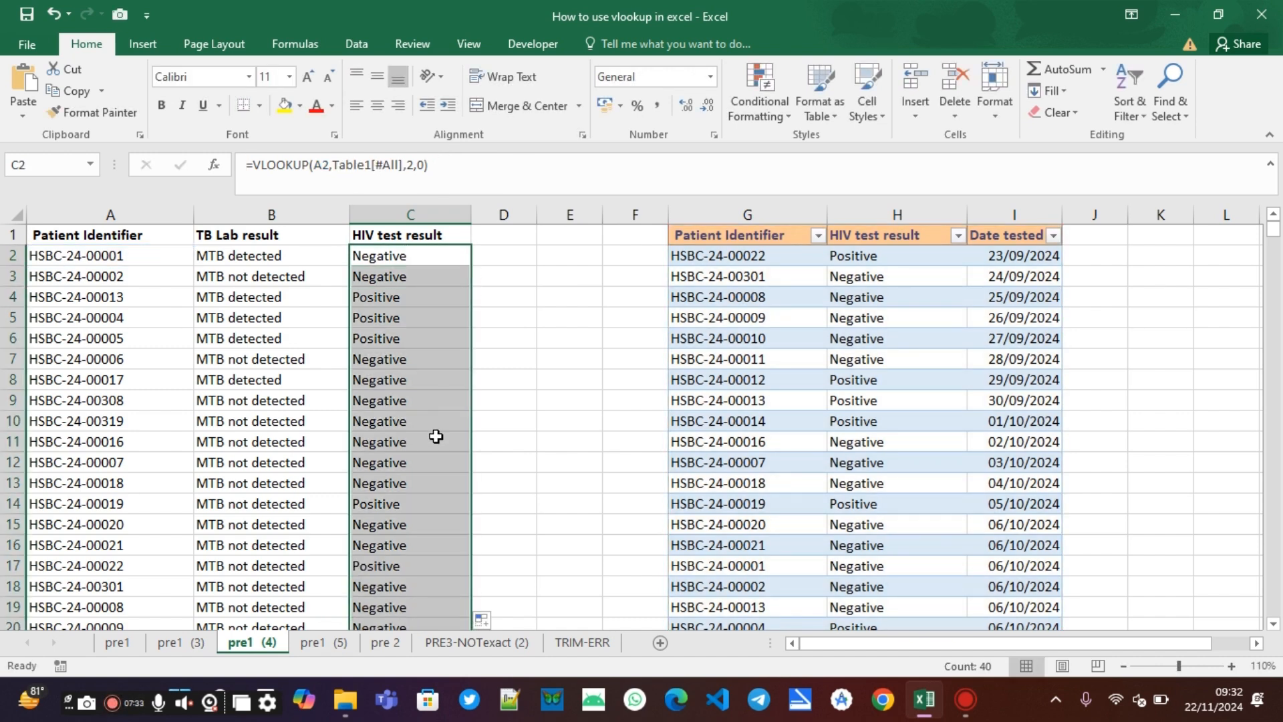
{"action": "scroll", "coordinate": [435, 438], "scroll_direction": "down", "scroll_amount": 3}
{"action": "scroll", "coordinate": [435, 437], "scroll_direction": "up", "scroll_amount": 3}
Step: On sheet pre1 (5), name the HIV test records in G2:I41 as the range TGR
{"action": "left_click", "coordinate": [319, 642]}
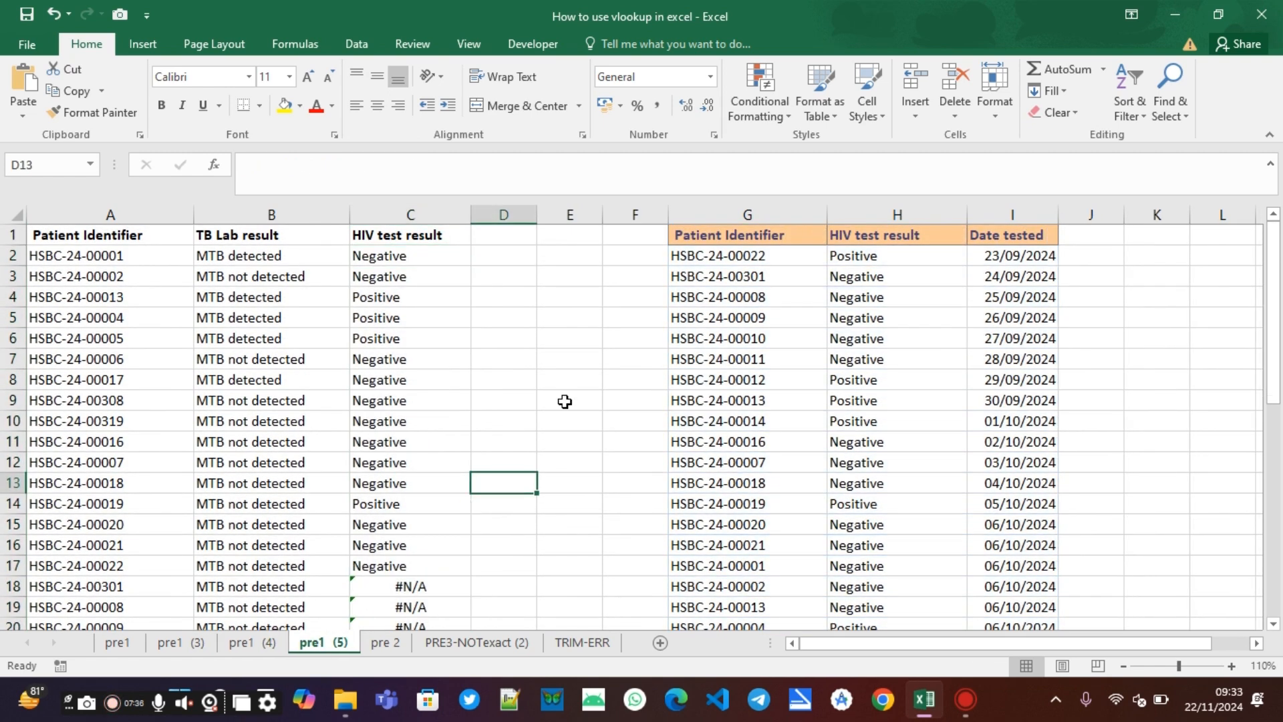
{"action": "left_click", "coordinate": [699, 255]}
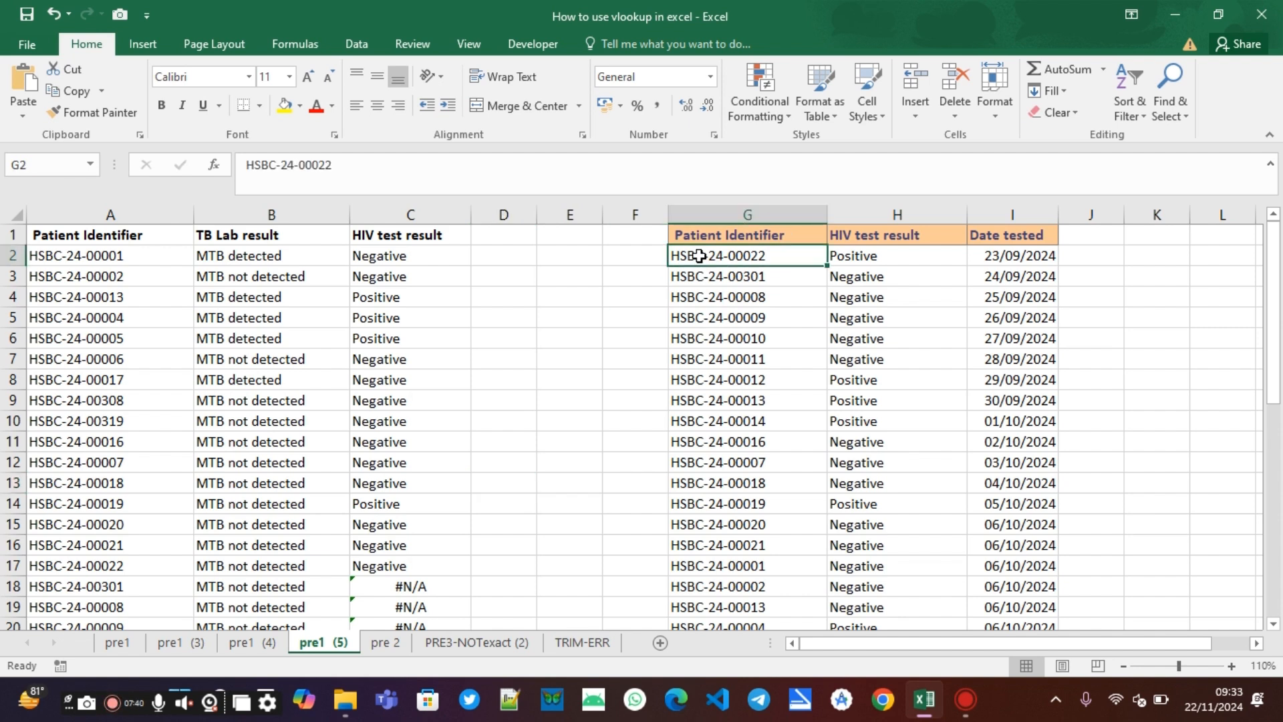
{"action": "left_click_drag", "start_coordinate": [699, 256], "coordinate": [1020, 458]}
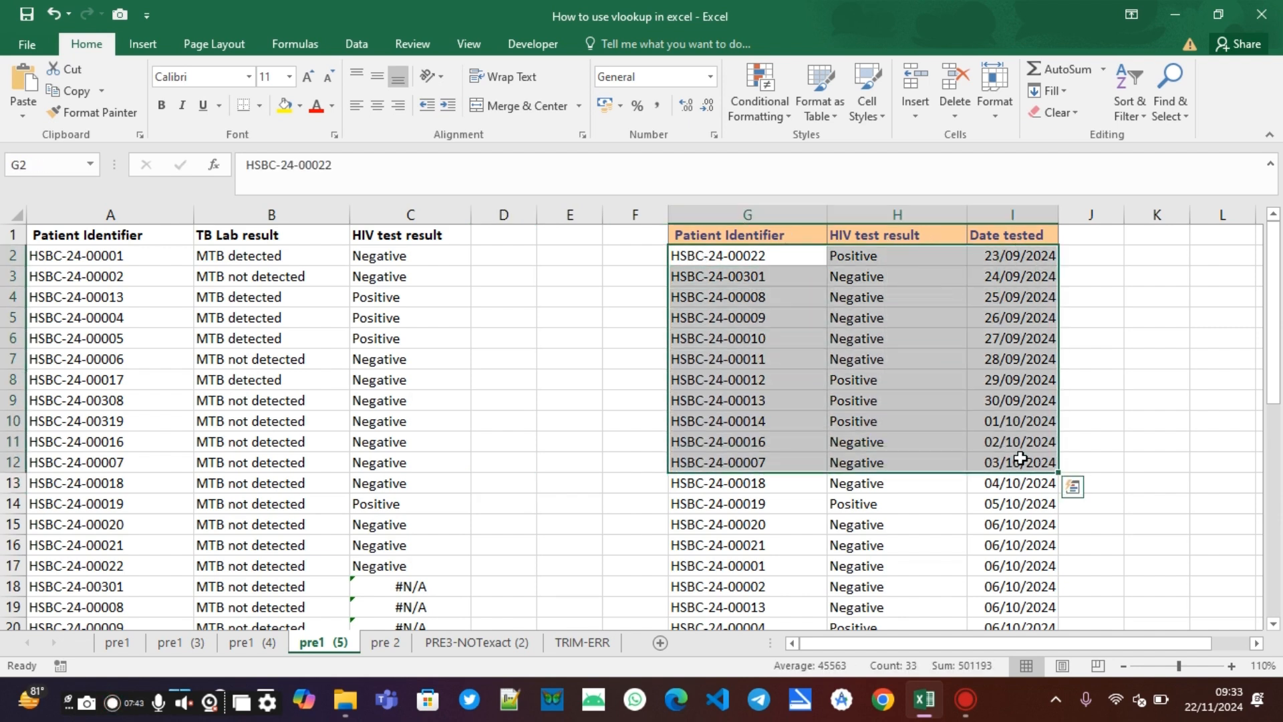
{"action": "key", "text": "ctrl+shift+Down"}
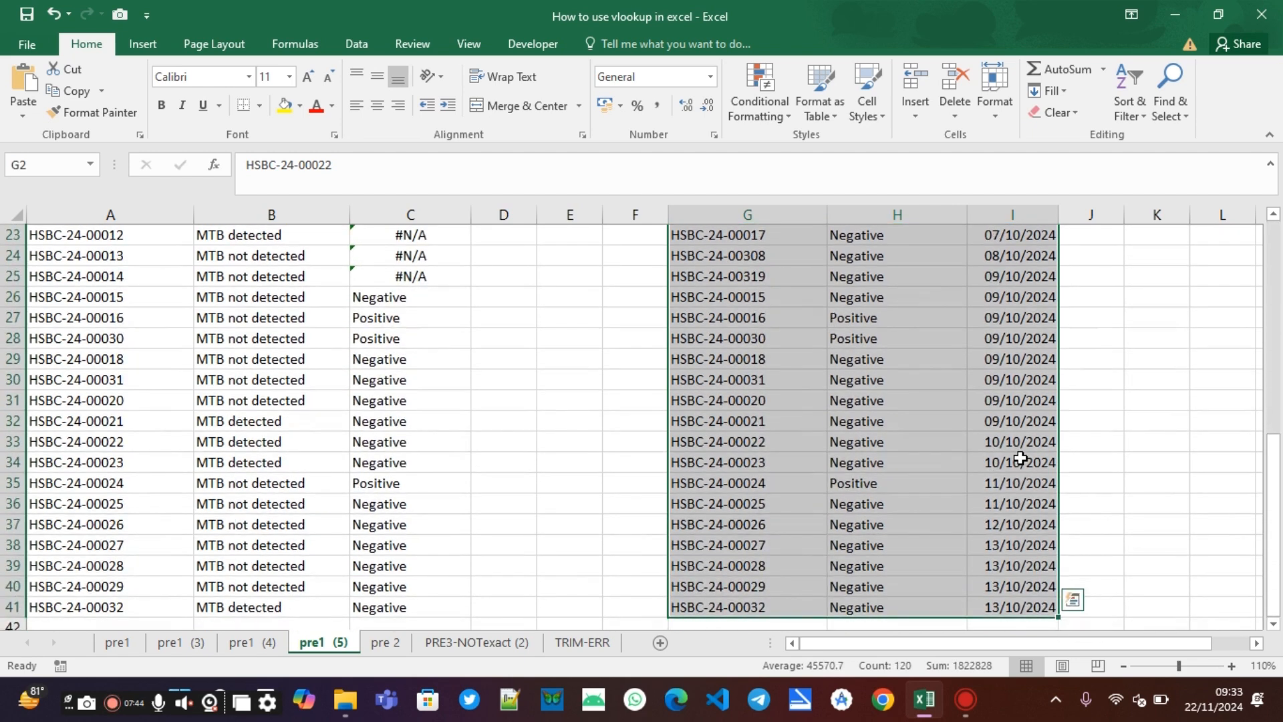
{"action": "left_click", "coordinate": [27, 166]}
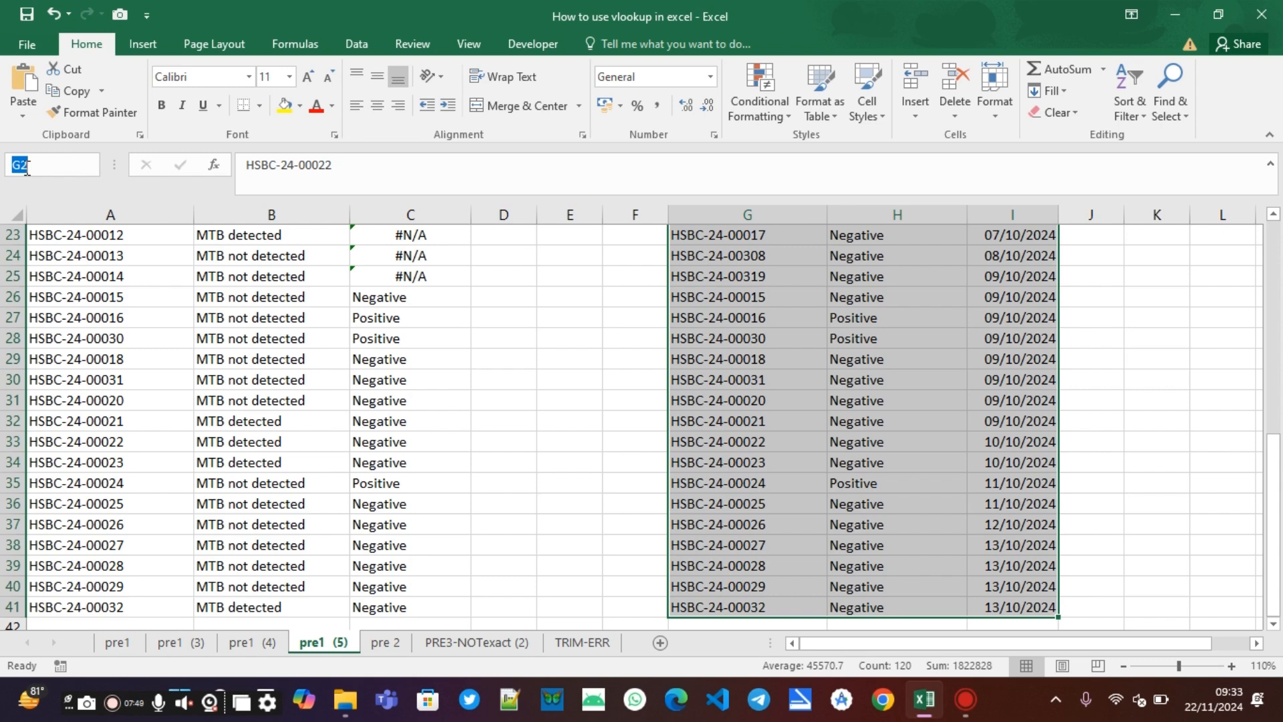
{"action": "type", "text": "TGR"}
{"action": "key", "text": "Return"}
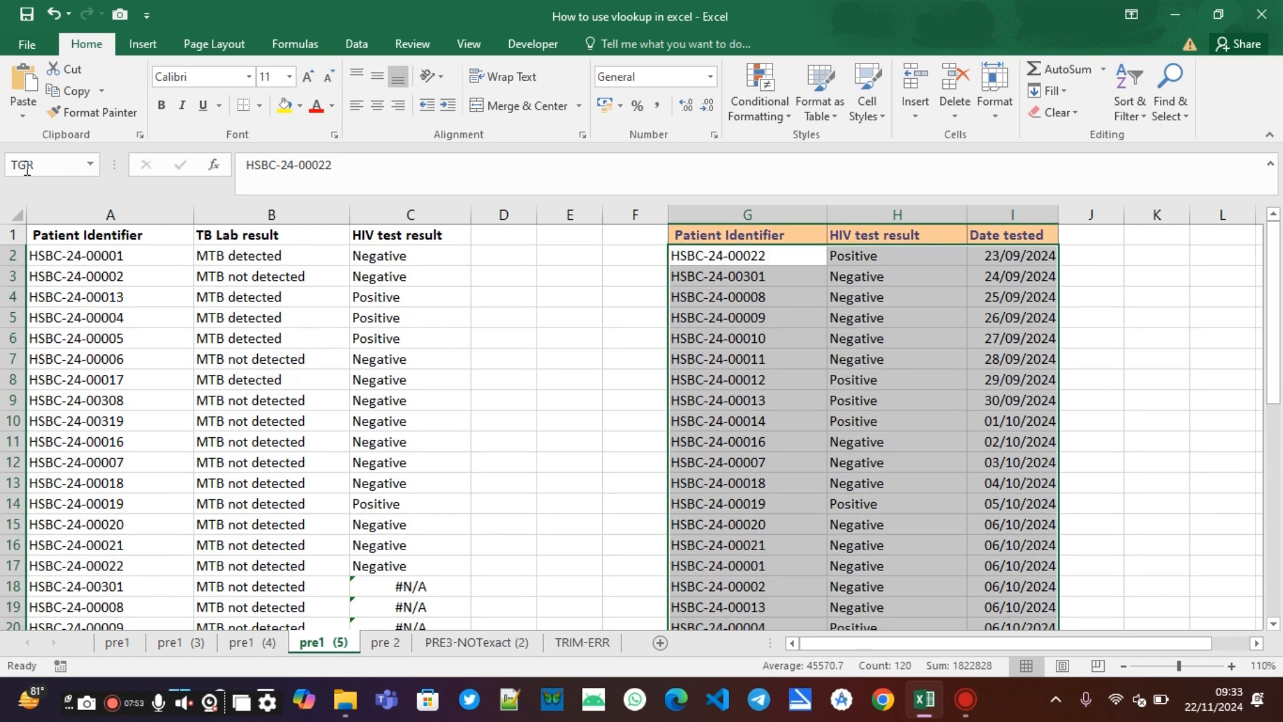
Step: Replace the table array in C2's VLOOKUP with the named range TGR and fill the formula down the HIV test result column
{"action": "left_click", "coordinate": [409, 259]}
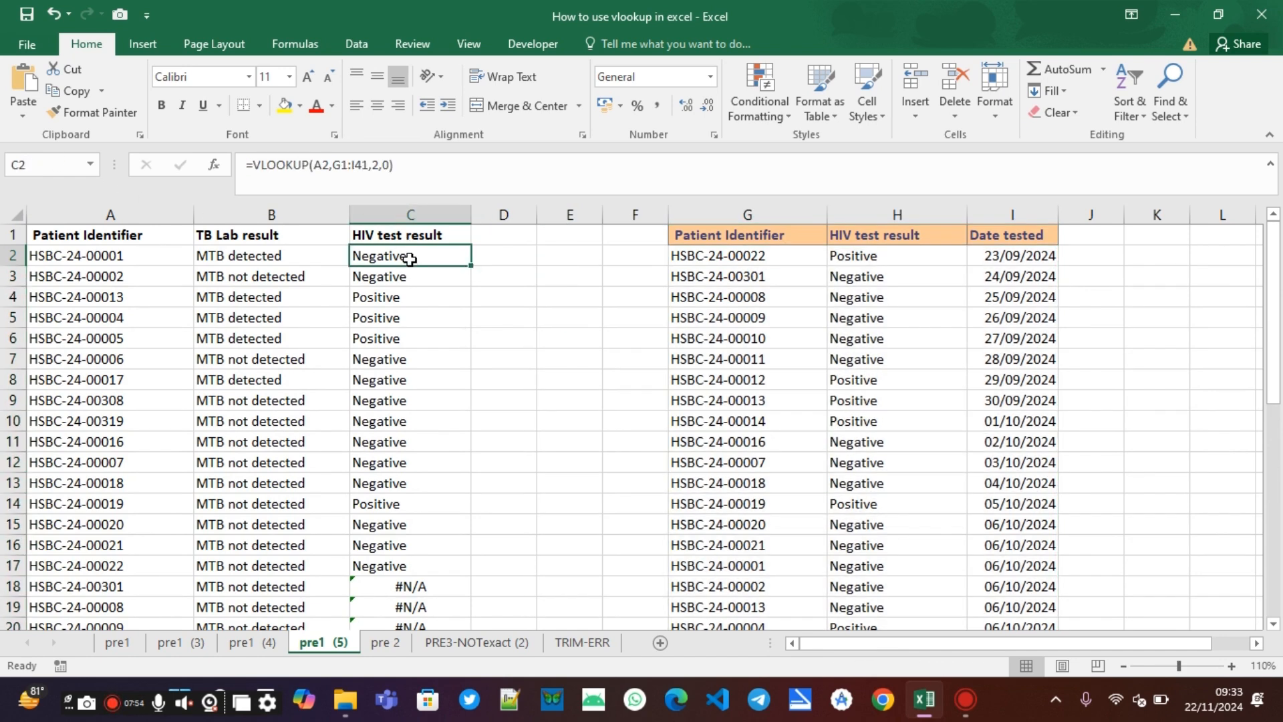
{"action": "left_click_drag", "start_coordinate": [368, 166], "coordinate": [344, 168]}
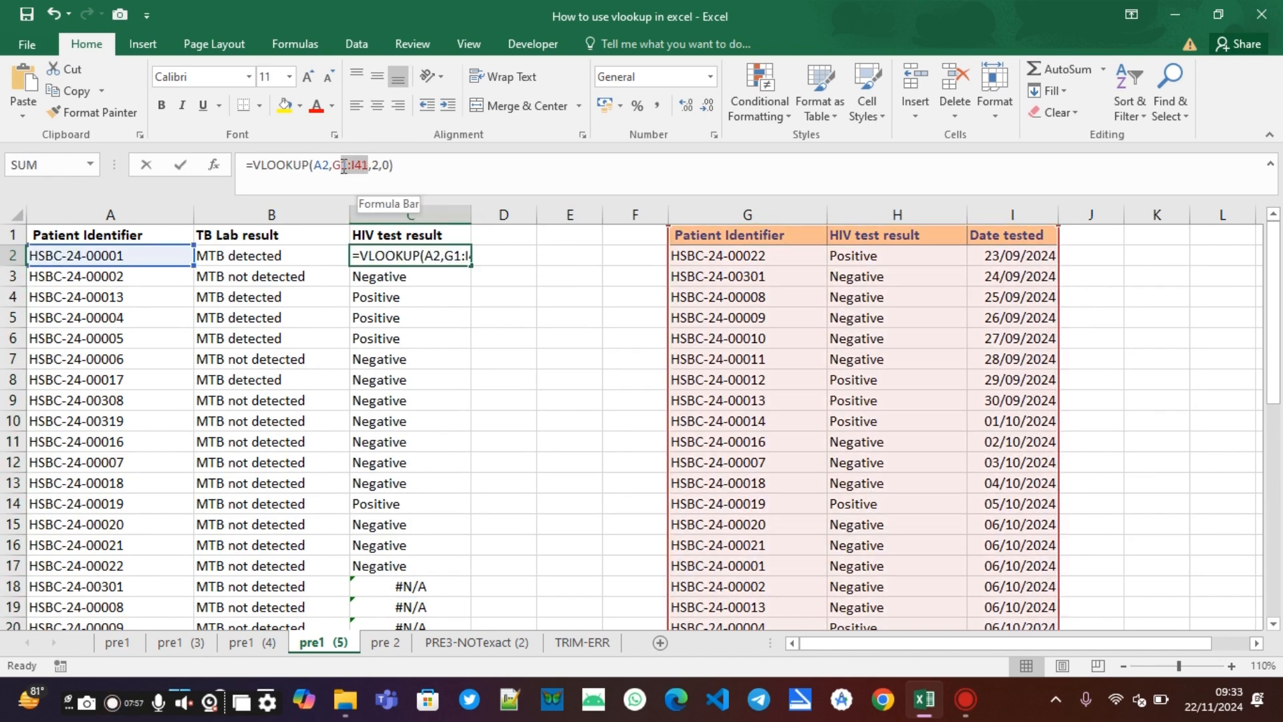
{"action": "type", "text": "TGR"}
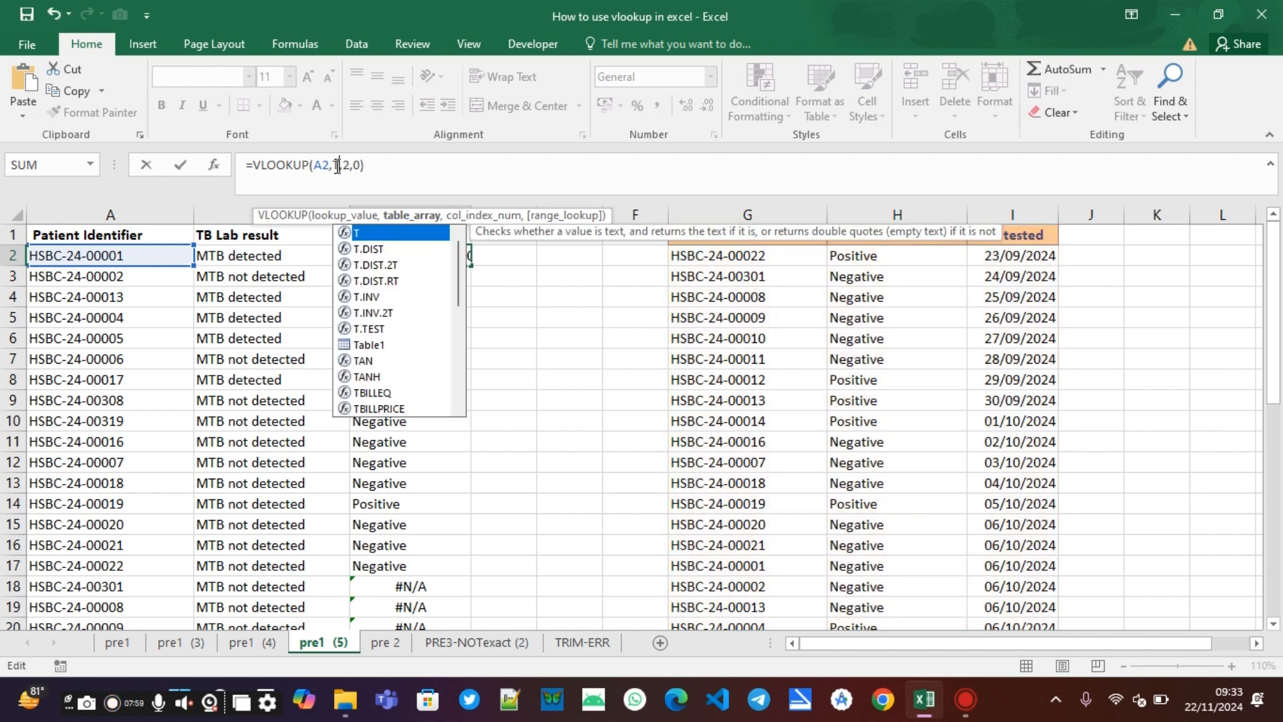
{"action": "left_click", "coordinate": [396, 169]}
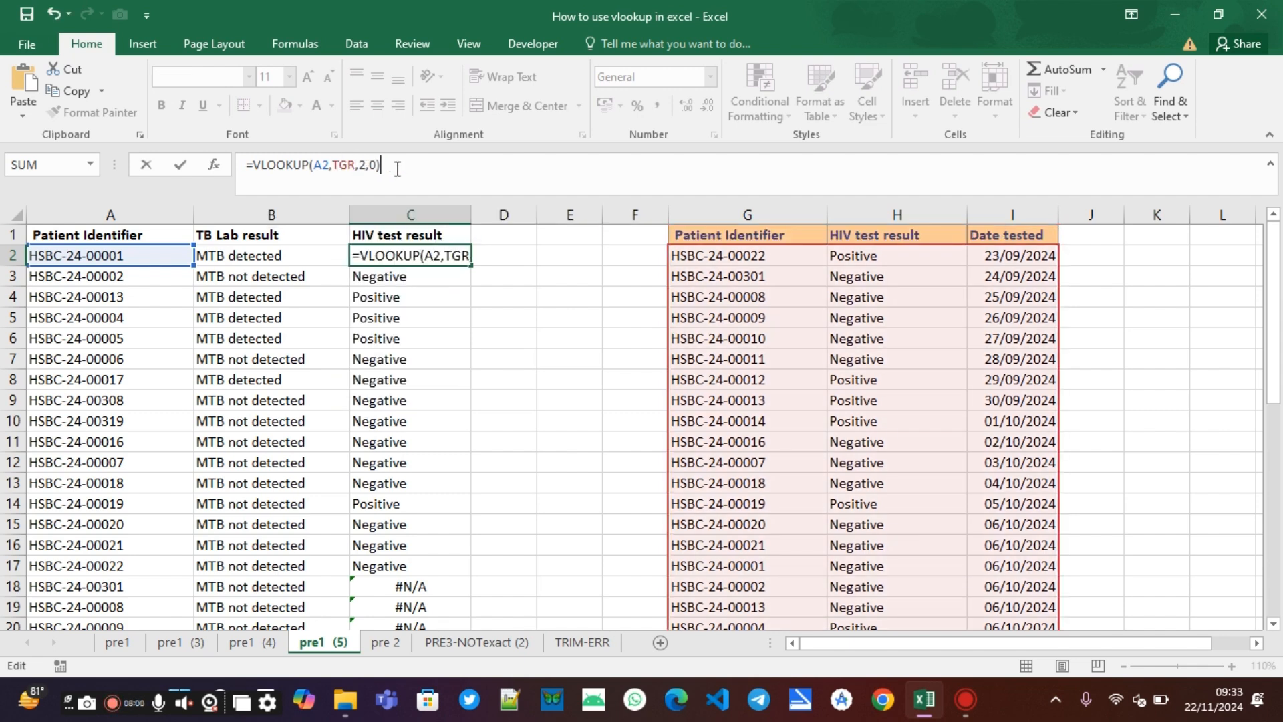
{"action": "key", "text": "Return"}
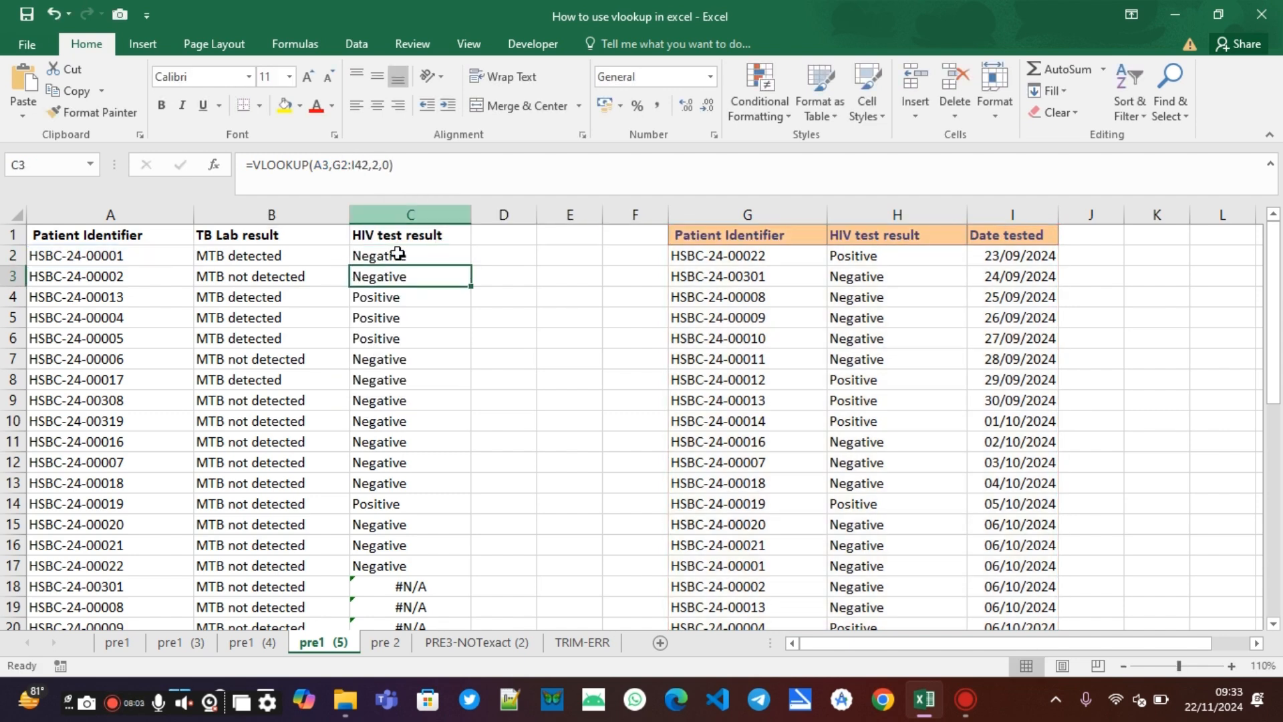
{"action": "left_click", "coordinate": [399, 255]}
{"action": "double_click", "coordinate": [469, 266]}
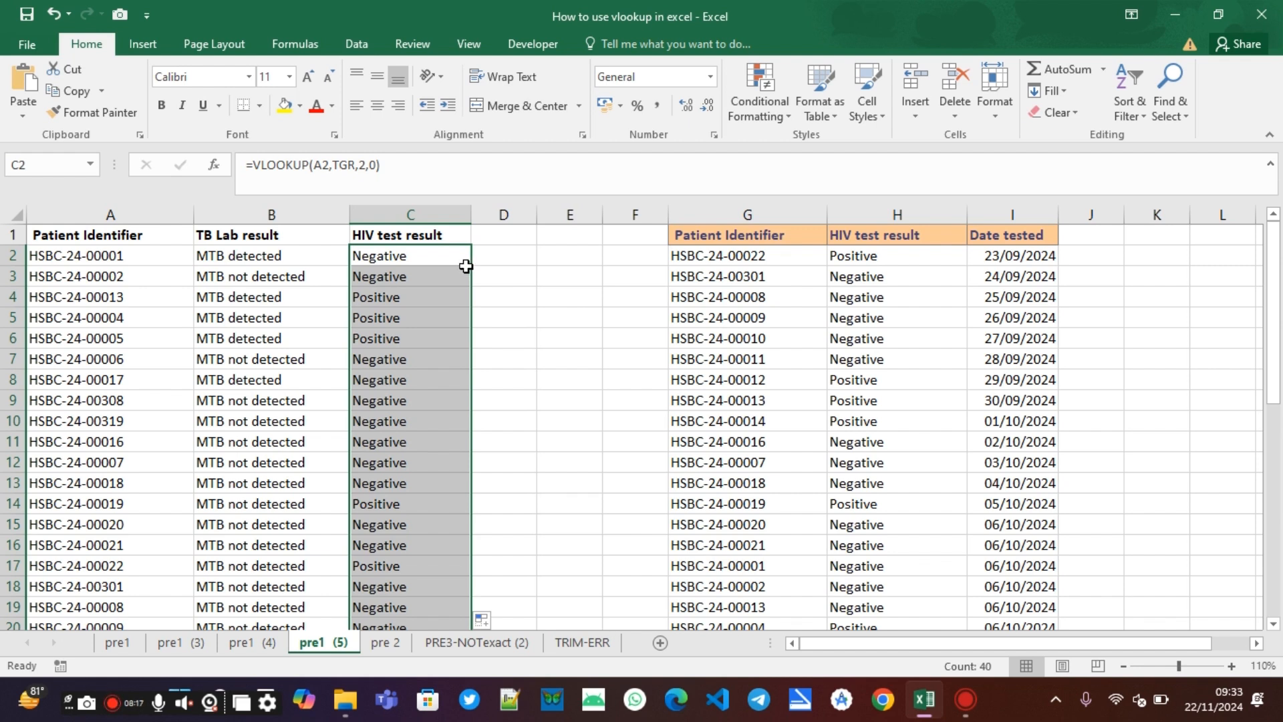
Step: Clear all contents of the HIV test result column C on sheet pre1, including its header
{"action": "left_click", "coordinate": [396, 648]}
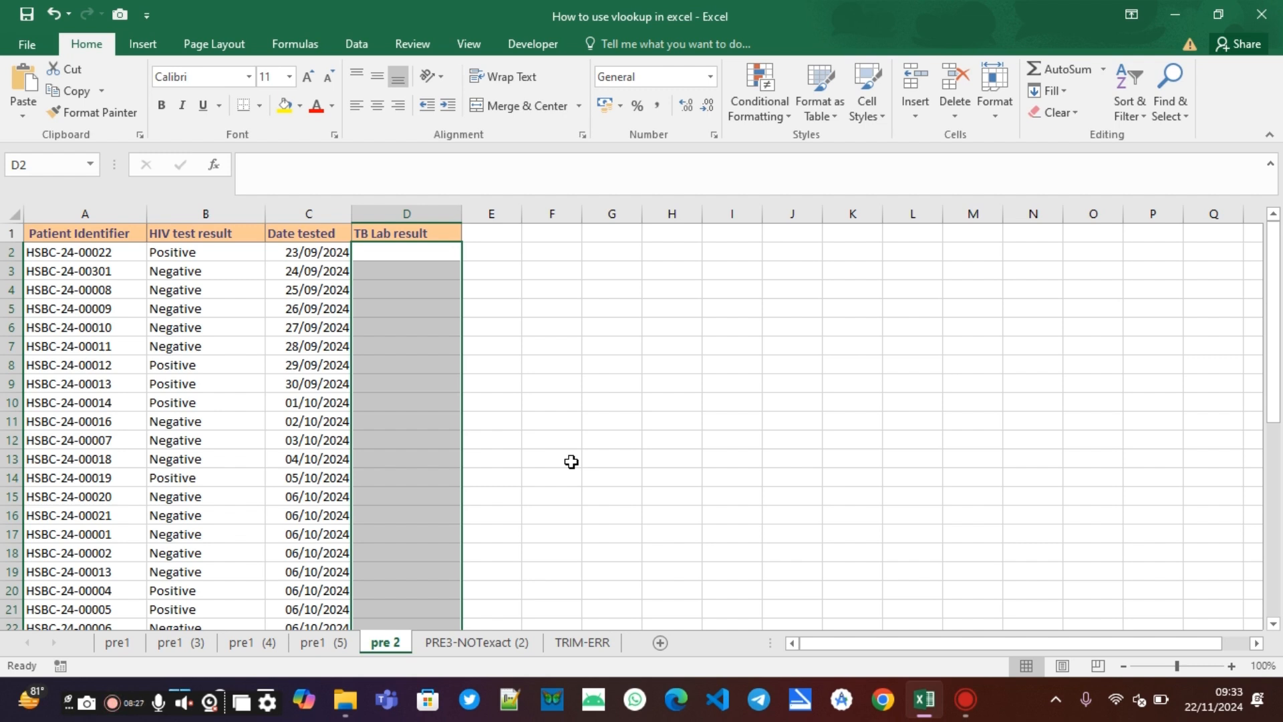
{"action": "left_click", "coordinate": [125, 644]}
{"action": "right_click", "coordinate": [395, 261]}
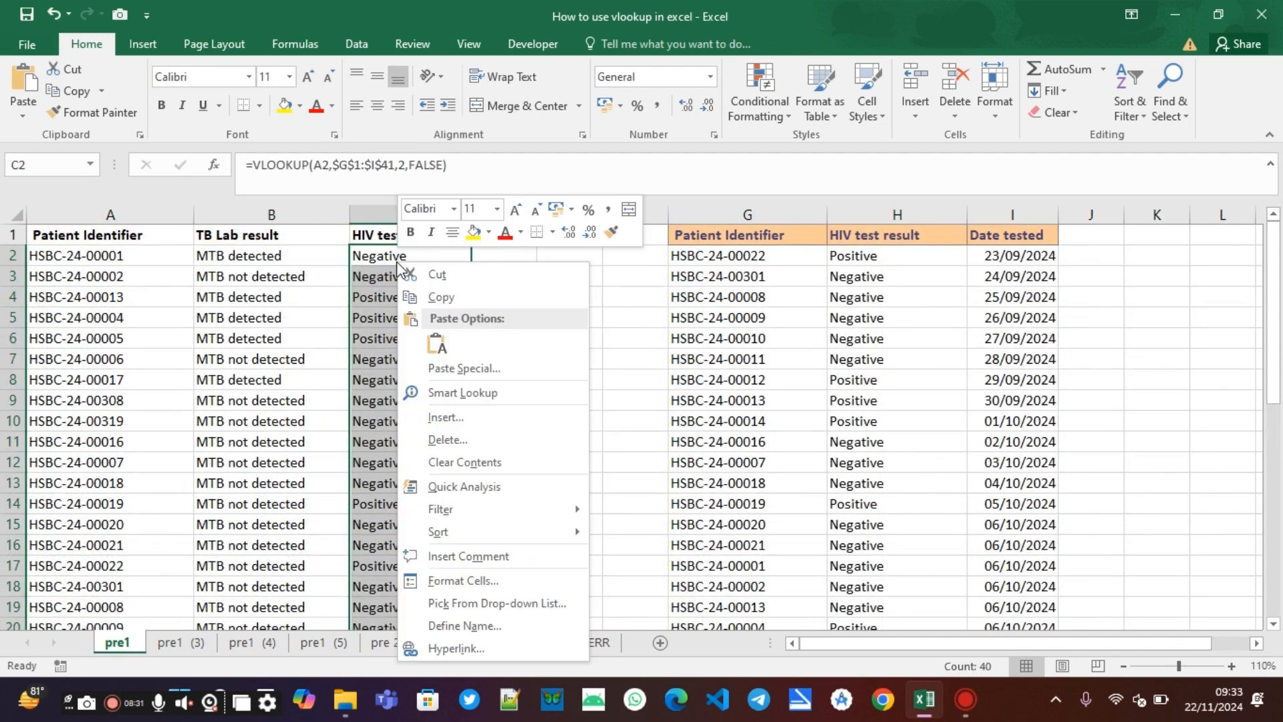
{"action": "left_click", "coordinate": [468, 462]}
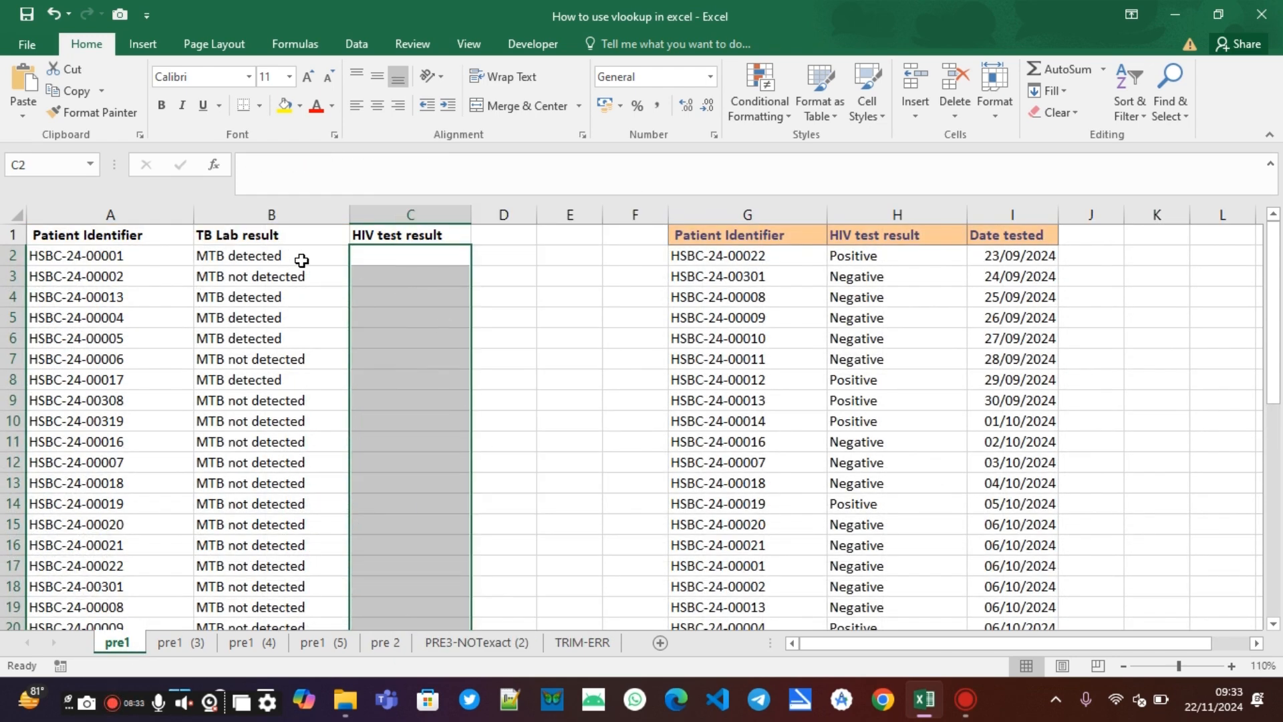
{"action": "left_click", "coordinate": [410, 214]}
{"action": "right_click", "coordinate": [423, 214]}
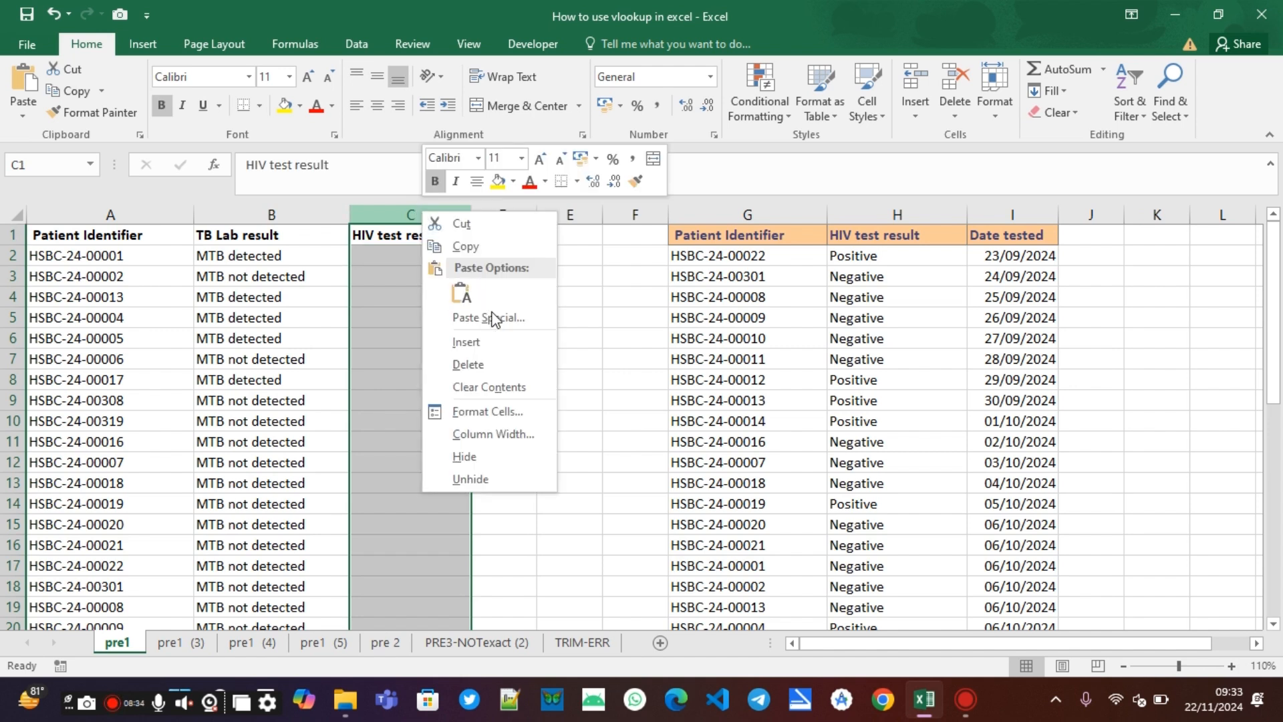
{"action": "left_click", "coordinate": [487, 386]}
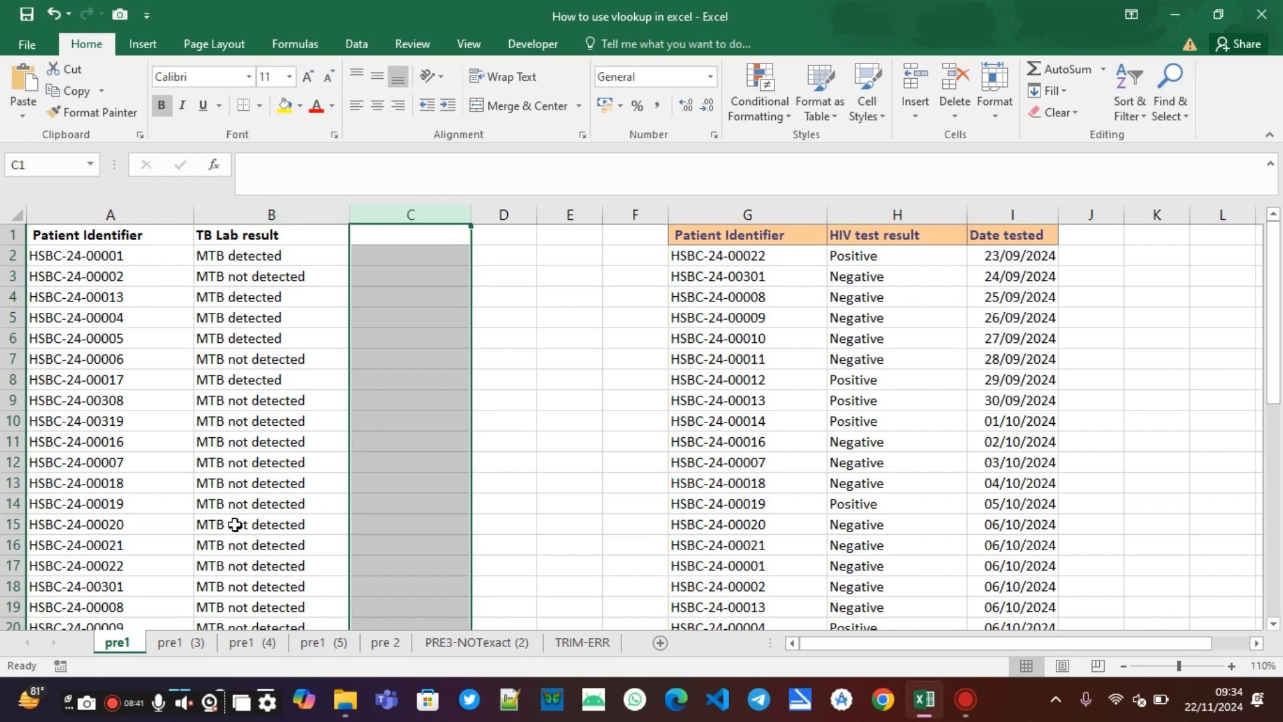
Step: On sheet pre 2, start a VLOOKUP in D2 of the TB Lab result column with A2 as the lookup value
{"action": "left_click", "coordinate": [397, 645]}
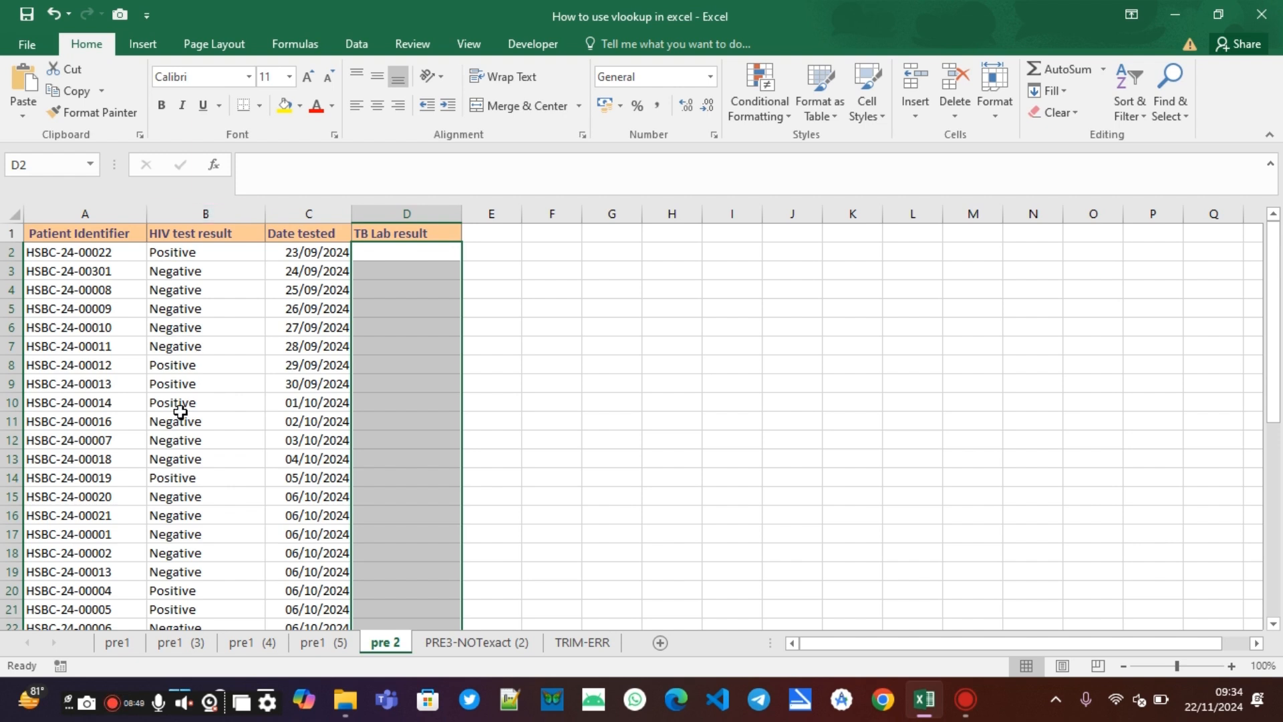
{"action": "left_click", "coordinate": [408, 253]}
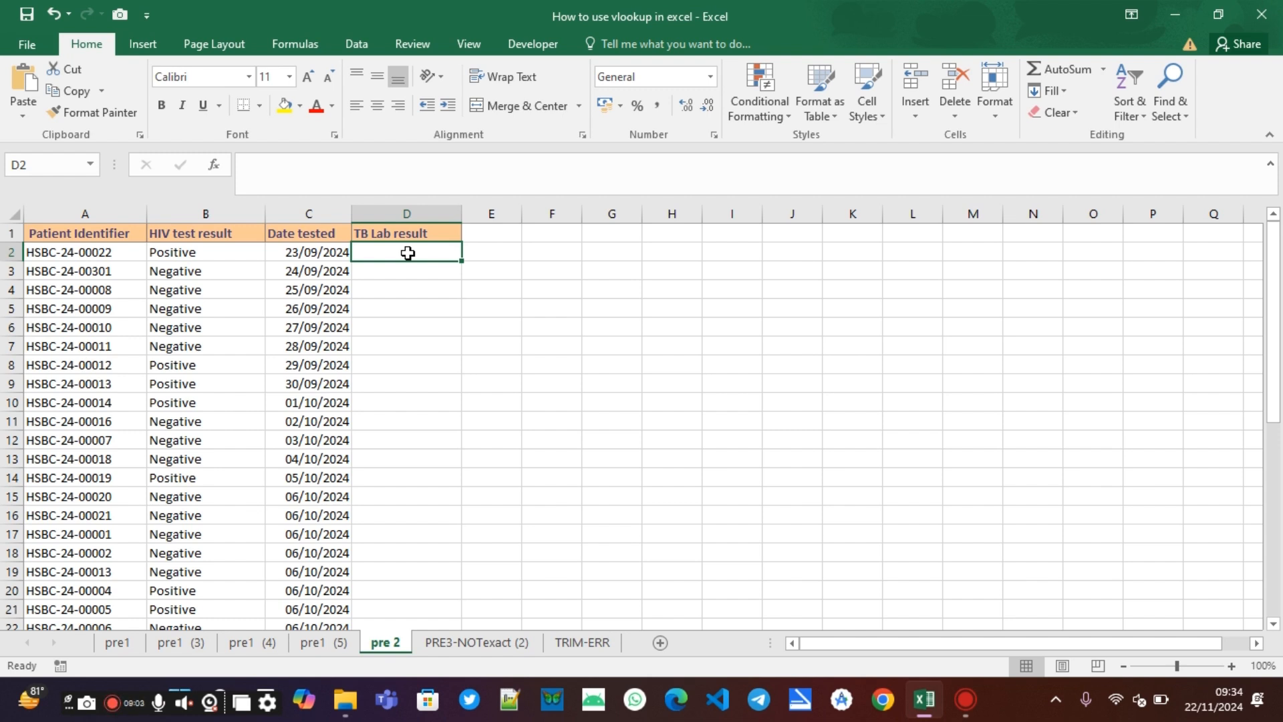
{"action": "type", "text": "=VL"}
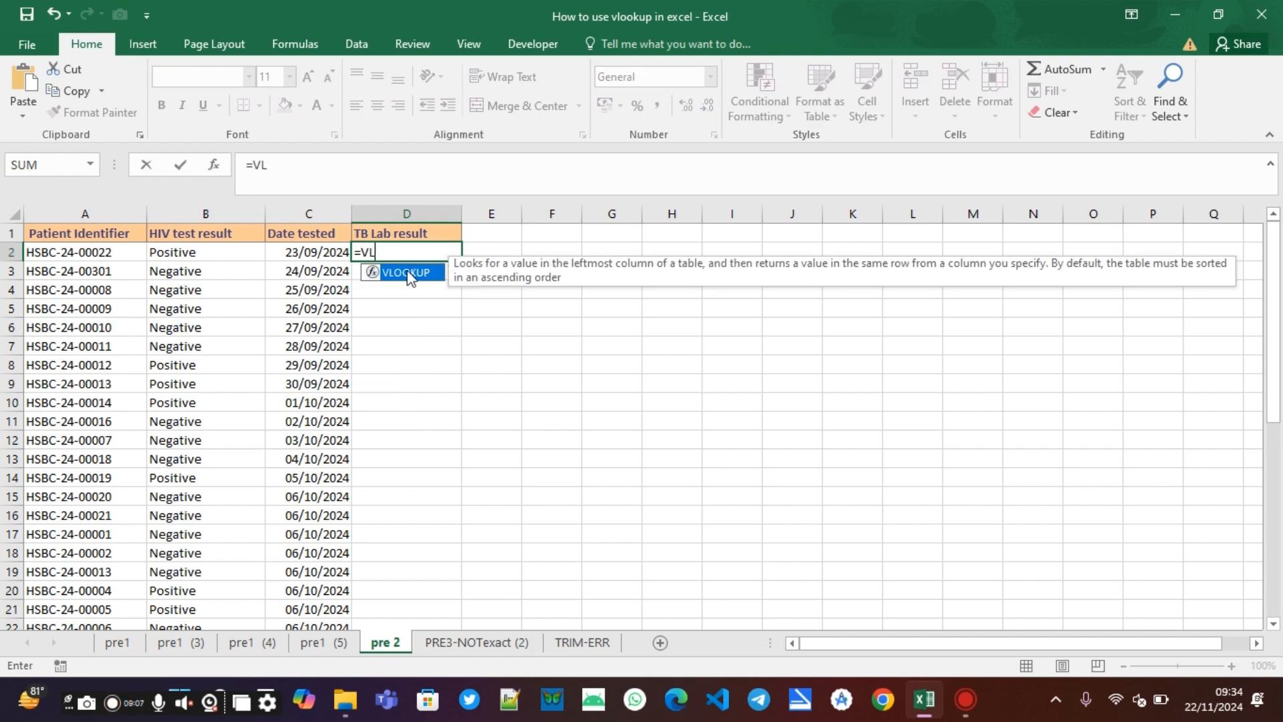
{"action": "double_click", "coordinate": [405, 271]}
{"action": "left_click", "coordinate": [70, 255]}
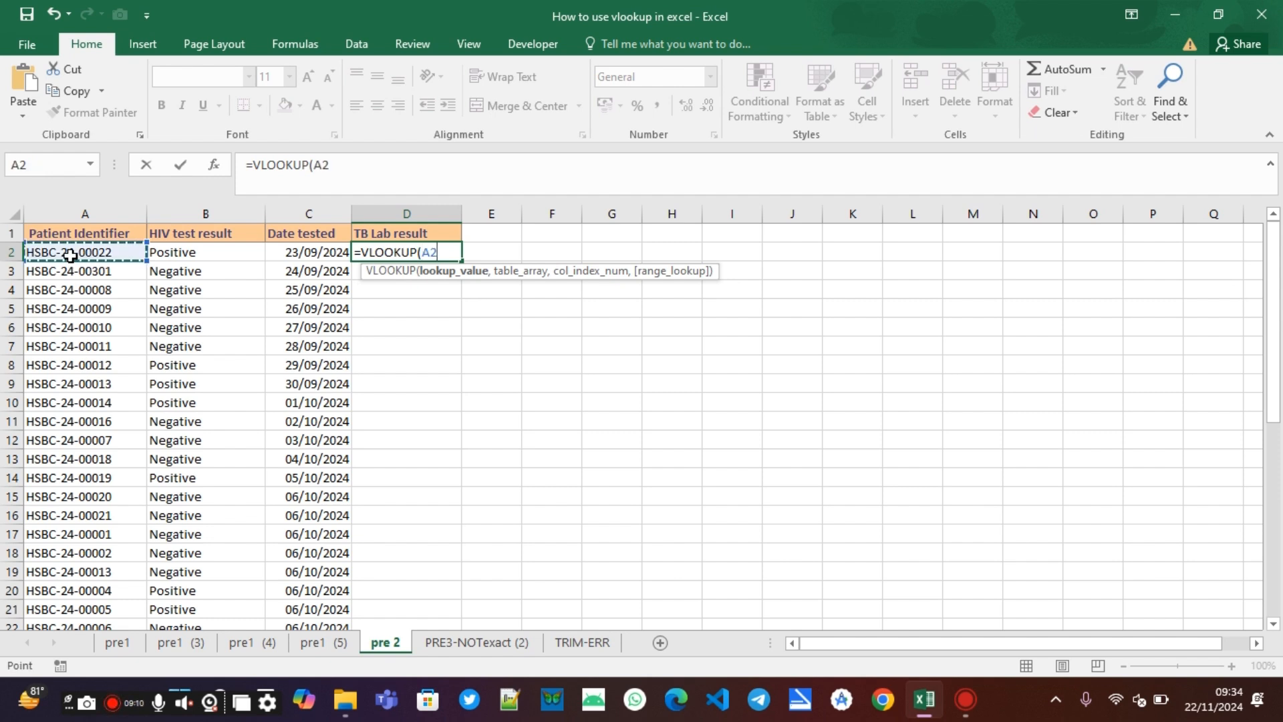
{"action": "type", "text": ","}
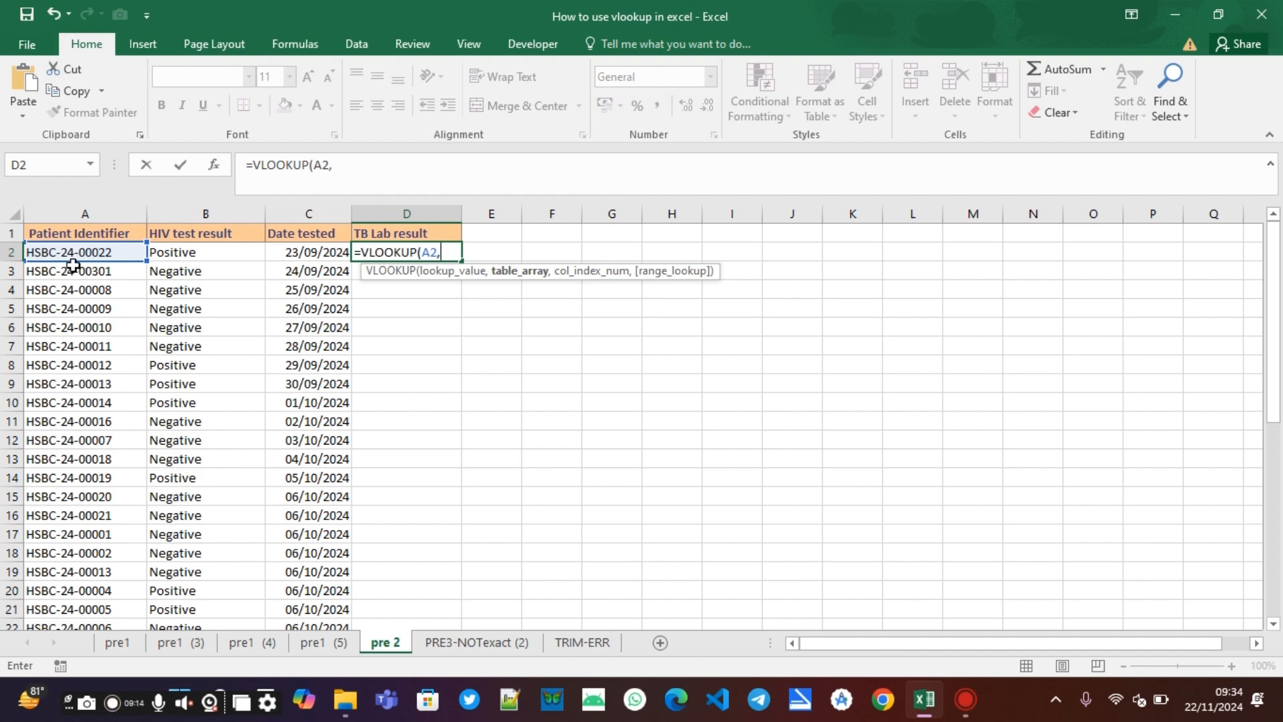
Step: Complete the VLOOKUP's arguments with columns A:B of sheet pre1 as table array, column index 2 and range lookup 0
{"action": "left_click", "coordinate": [111, 647]}
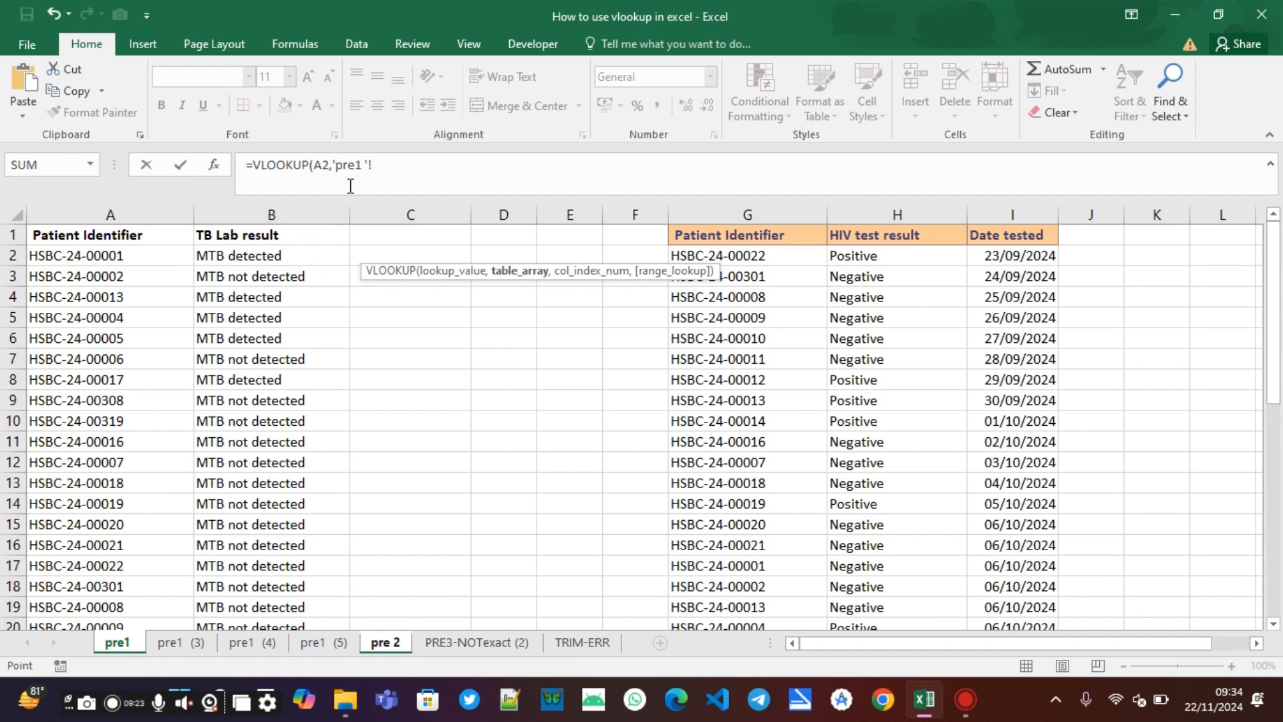
{"action": "left_click", "coordinate": [153, 221]}
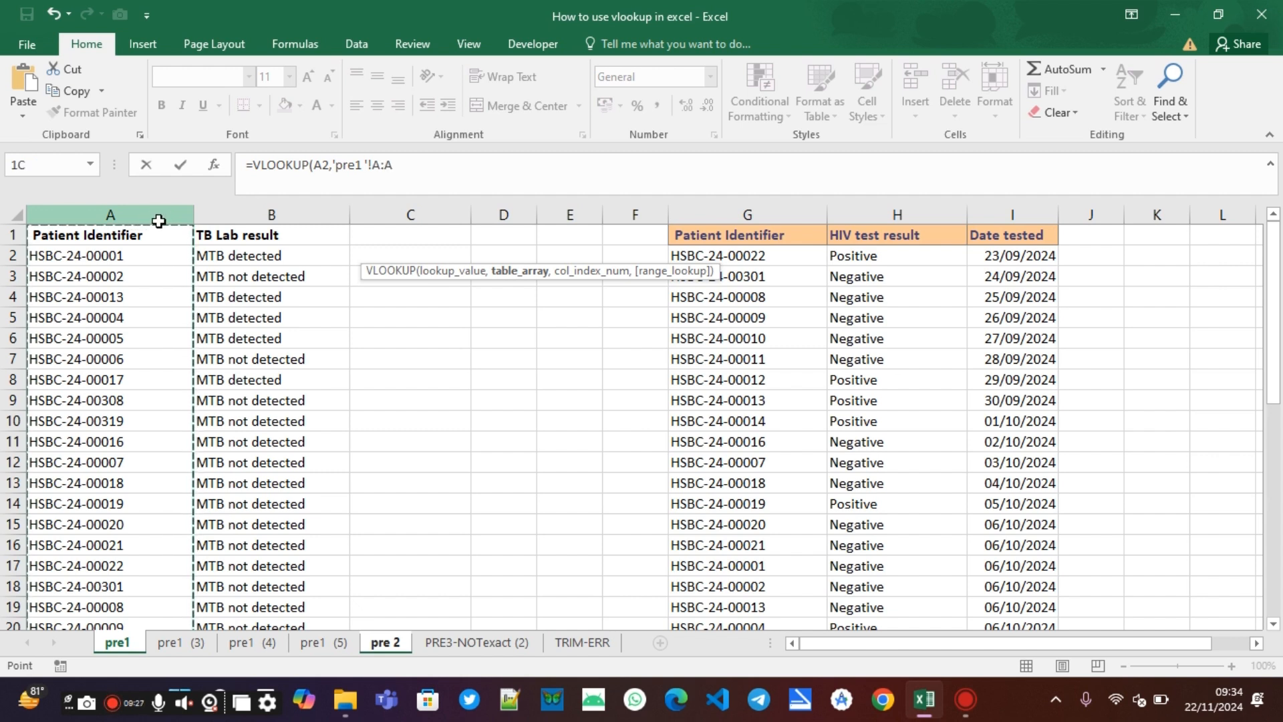
{"action": "left_click_drag", "start_coordinate": [158, 221], "coordinate": [215, 220]}
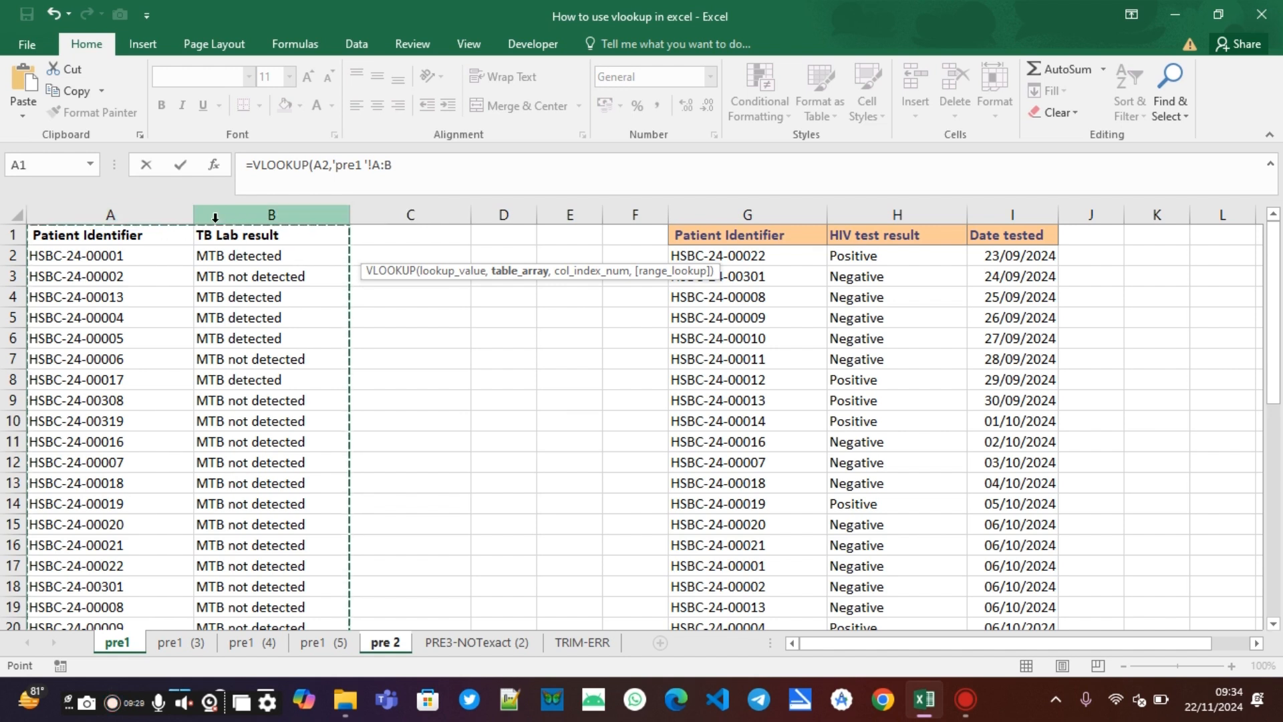
{"action": "left_click", "coordinate": [399, 160]}
{"action": "type", "text": ","}
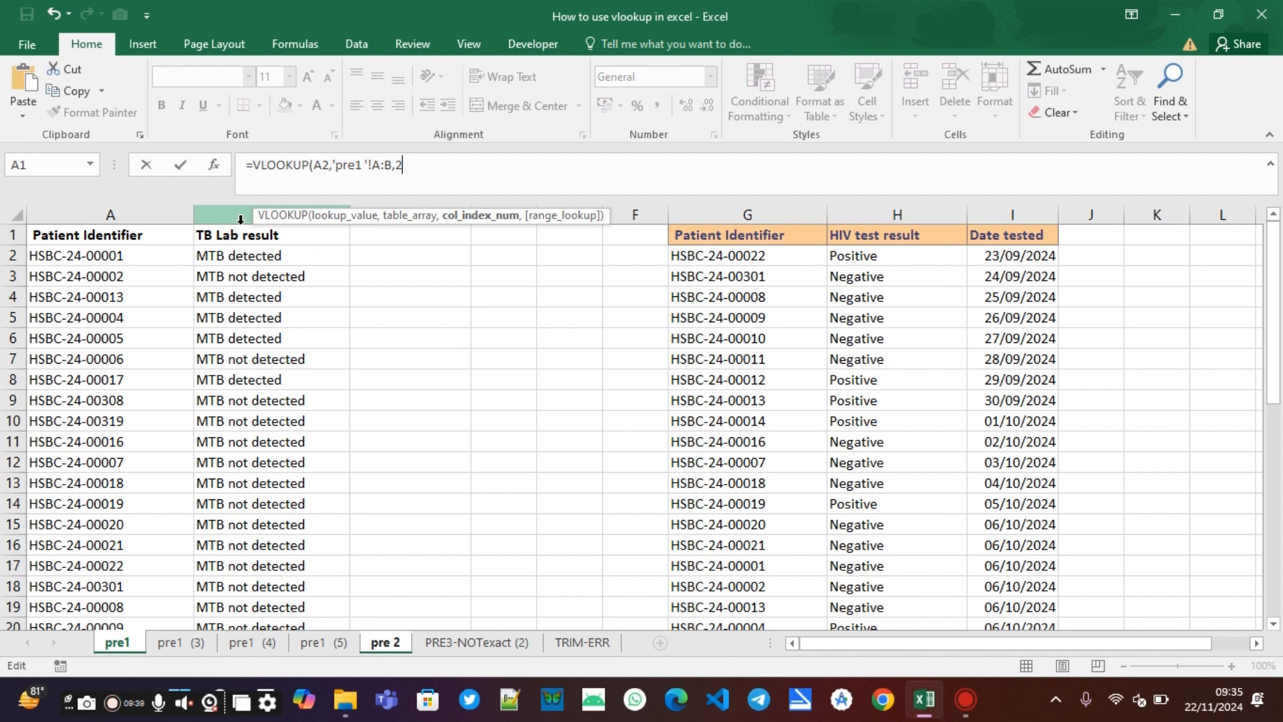
{"action": "type", "text": "2,"}
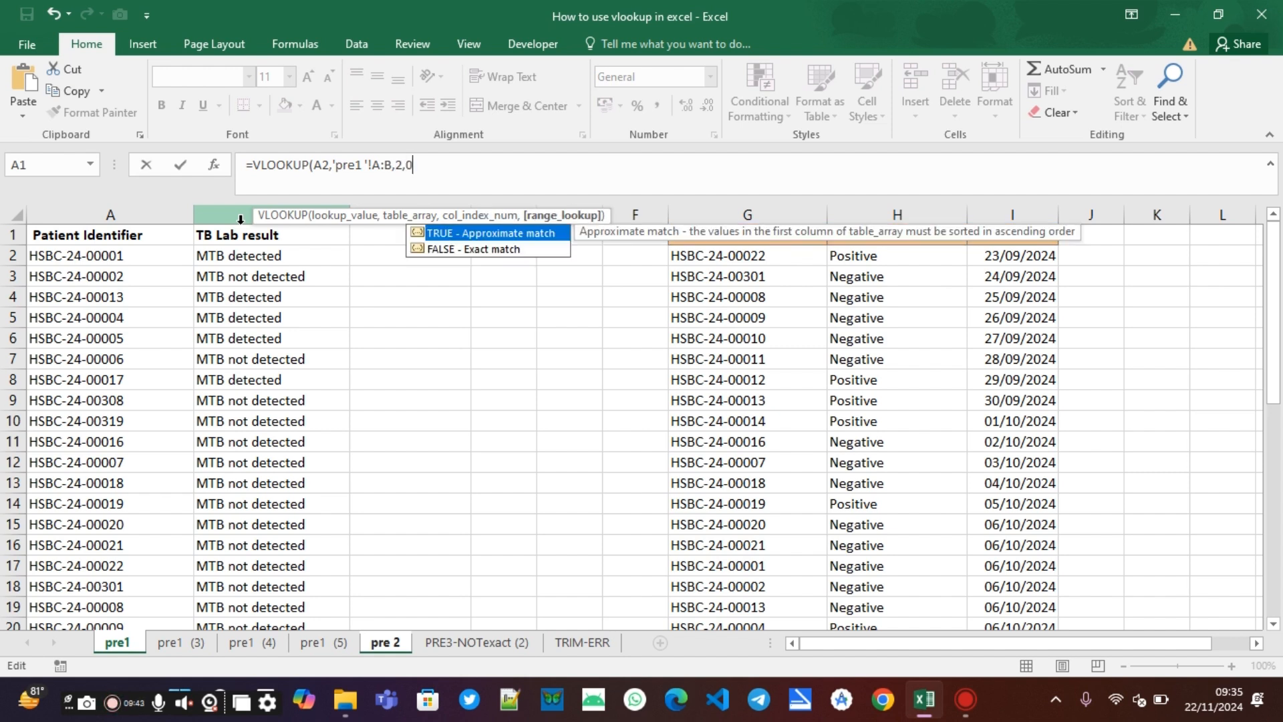
{"action": "type", "text": "0)"}
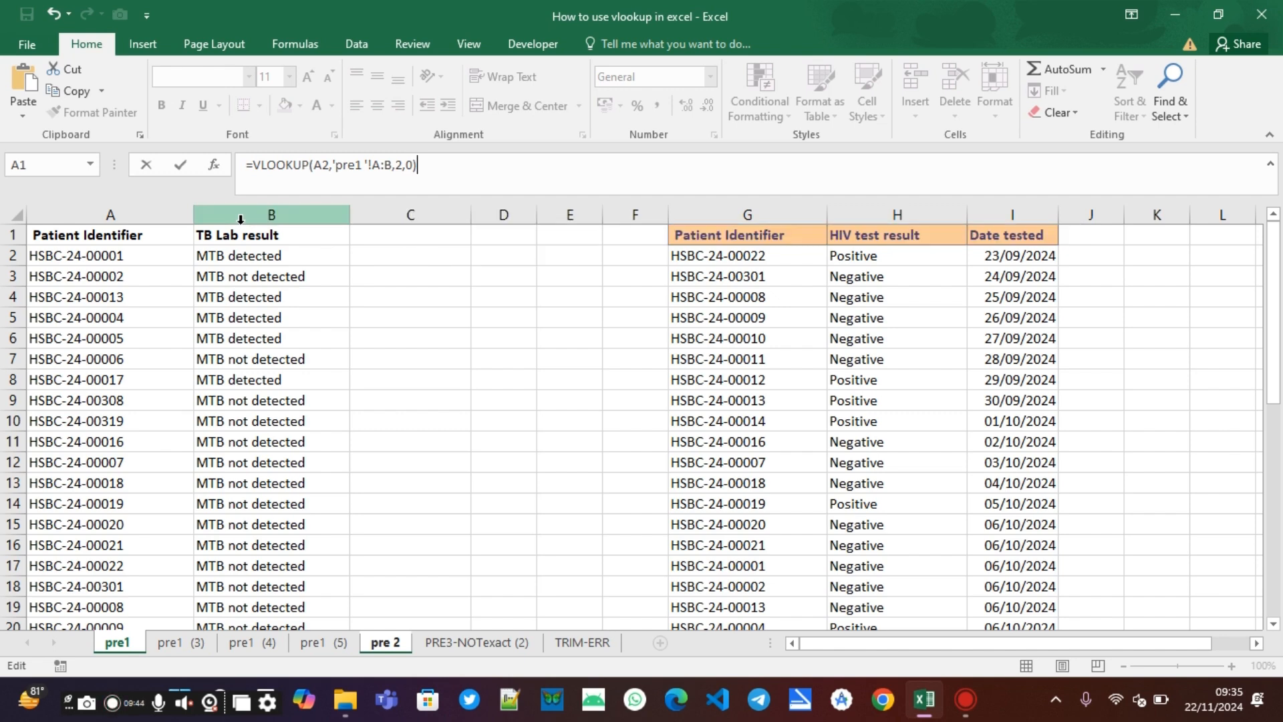
Step: Confirm D2's VLOOKUP on sheet pre 2 and fill it down the TB Lab result column
{"action": "key", "text": "Return"}
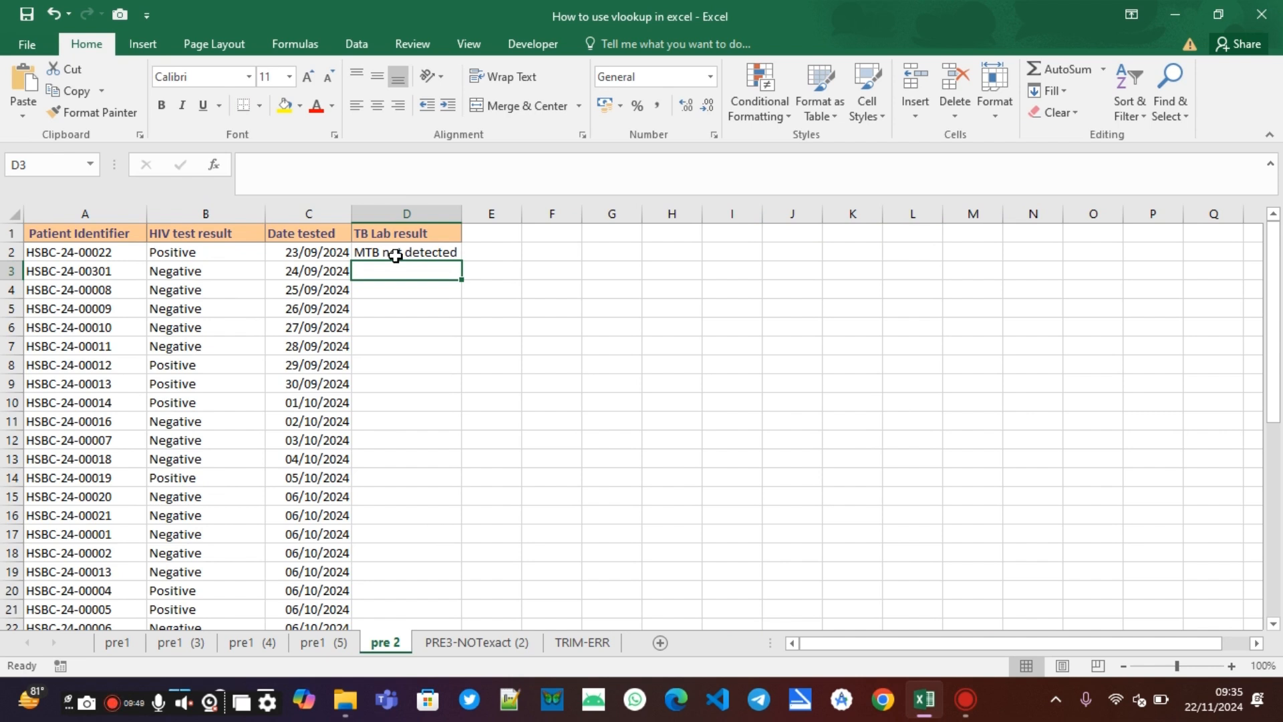
{"action": "left_click", "coordinate": [449, 254]}
{"action": "left_click_drag", "start_coordinate": [463, 261], "coordinate": [462, 261]}
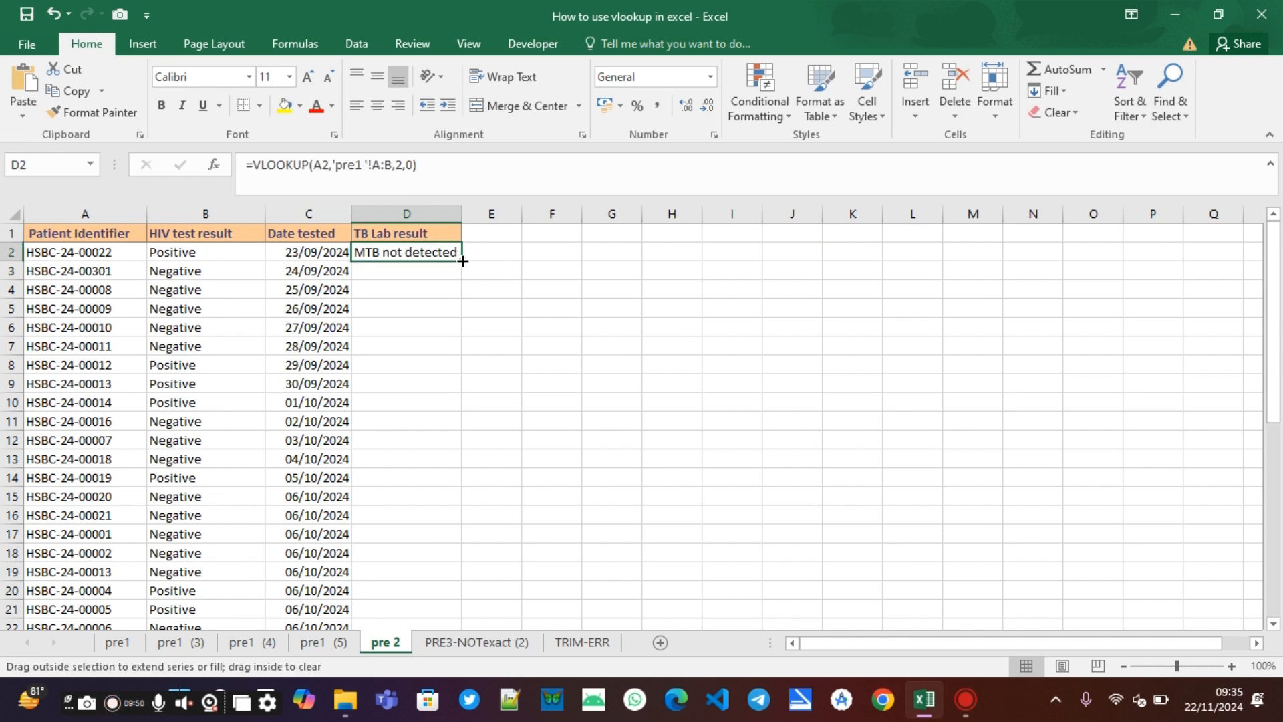
{"action": "double_click", "coordinate": [462, 261]}
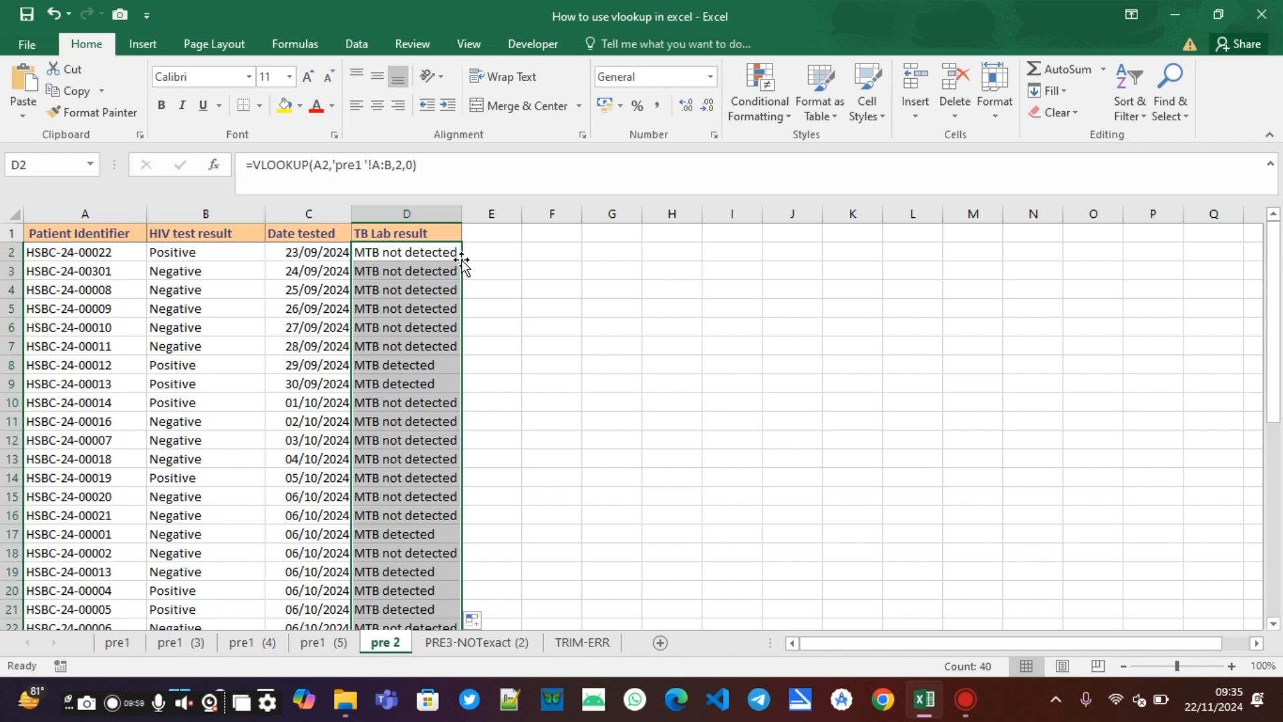
Step: Examine the locked table array in C2's HIV test result VLOOKUP on sheet pre1
{"action": "left_click", "coordinate": [117, 642]}
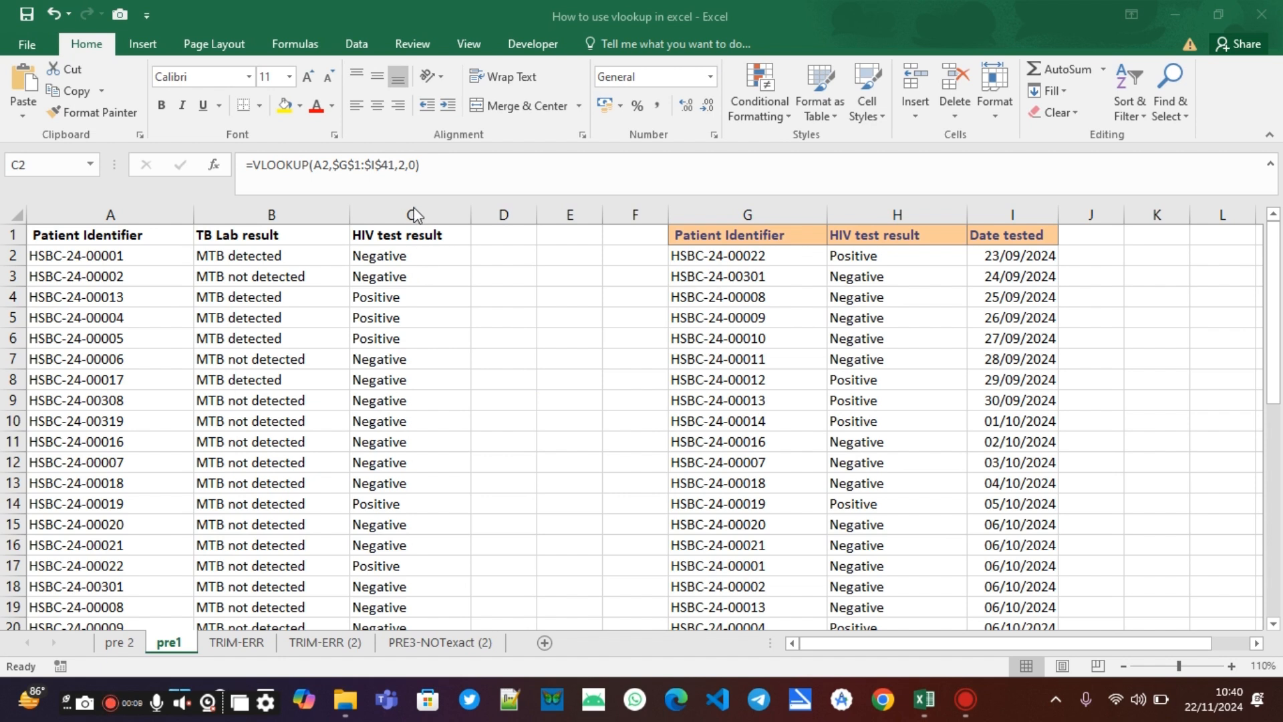
{"action": "left_click", "coordinate": [381, 254]}
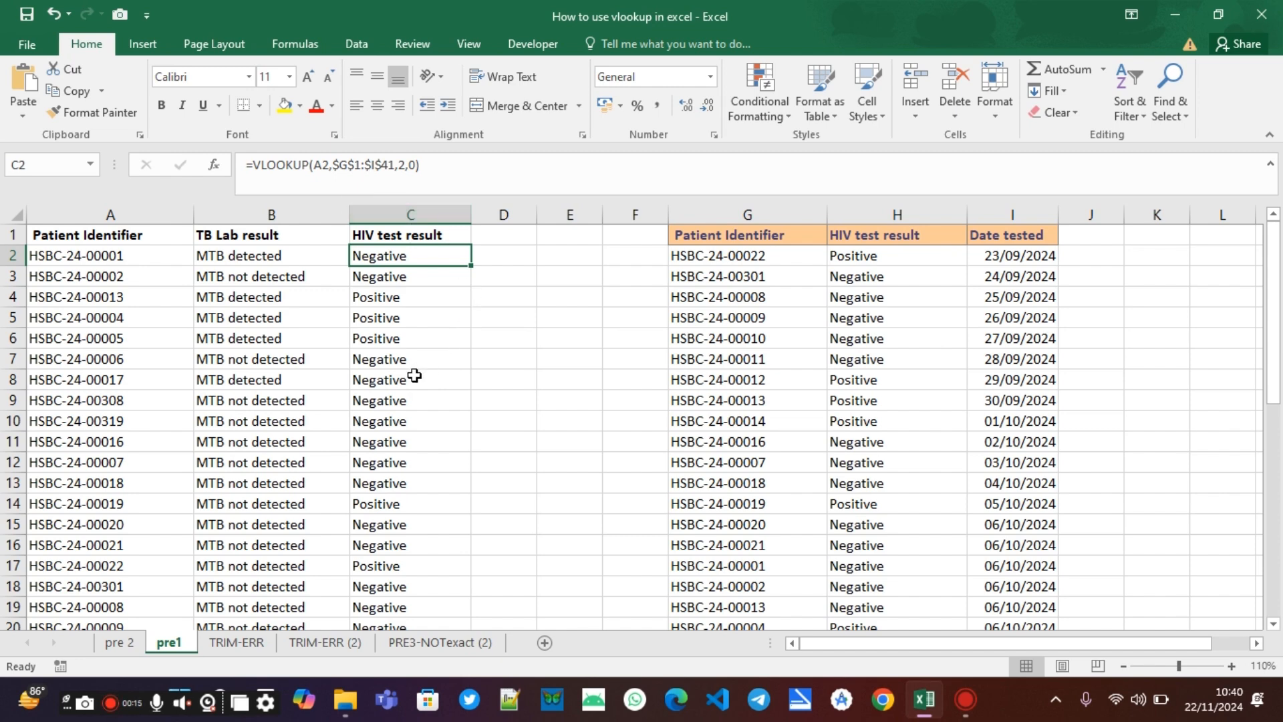
{"action": "left_click", "coordinate": [448, 163]}
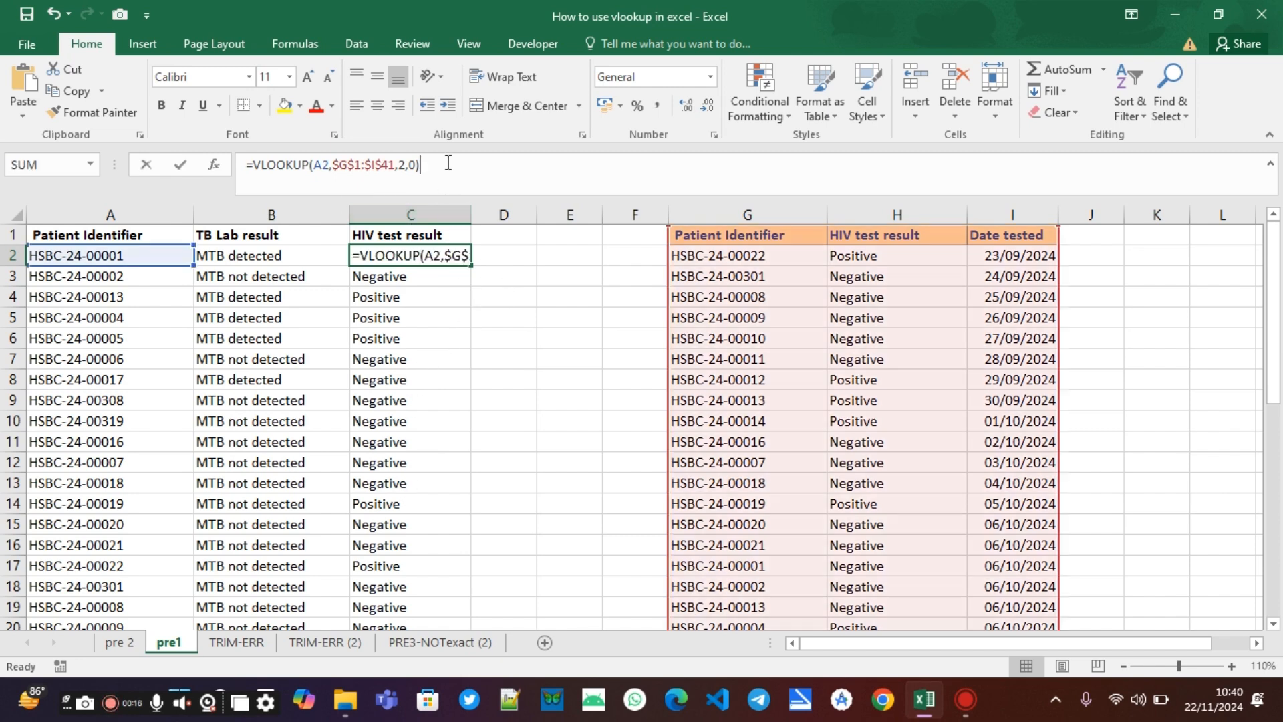
{"action": "key", "text": "Return"}
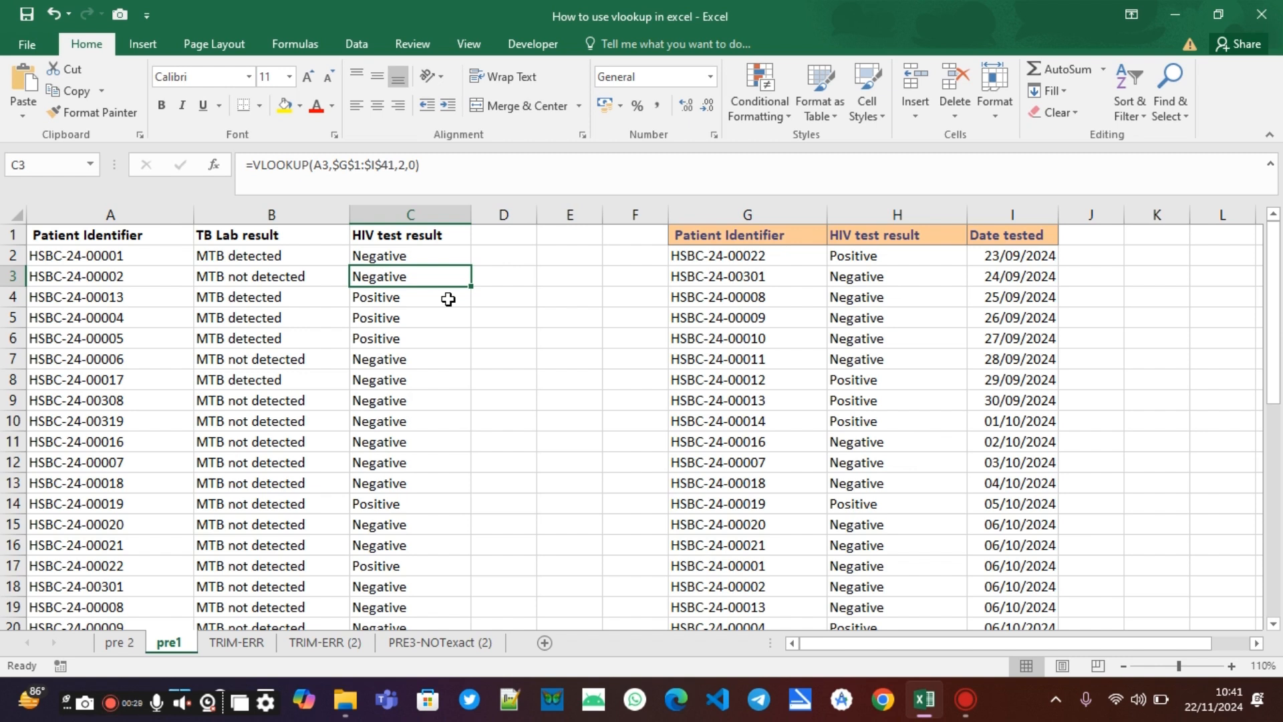
{"action": "left_click", "coordinate": [713, 274]}
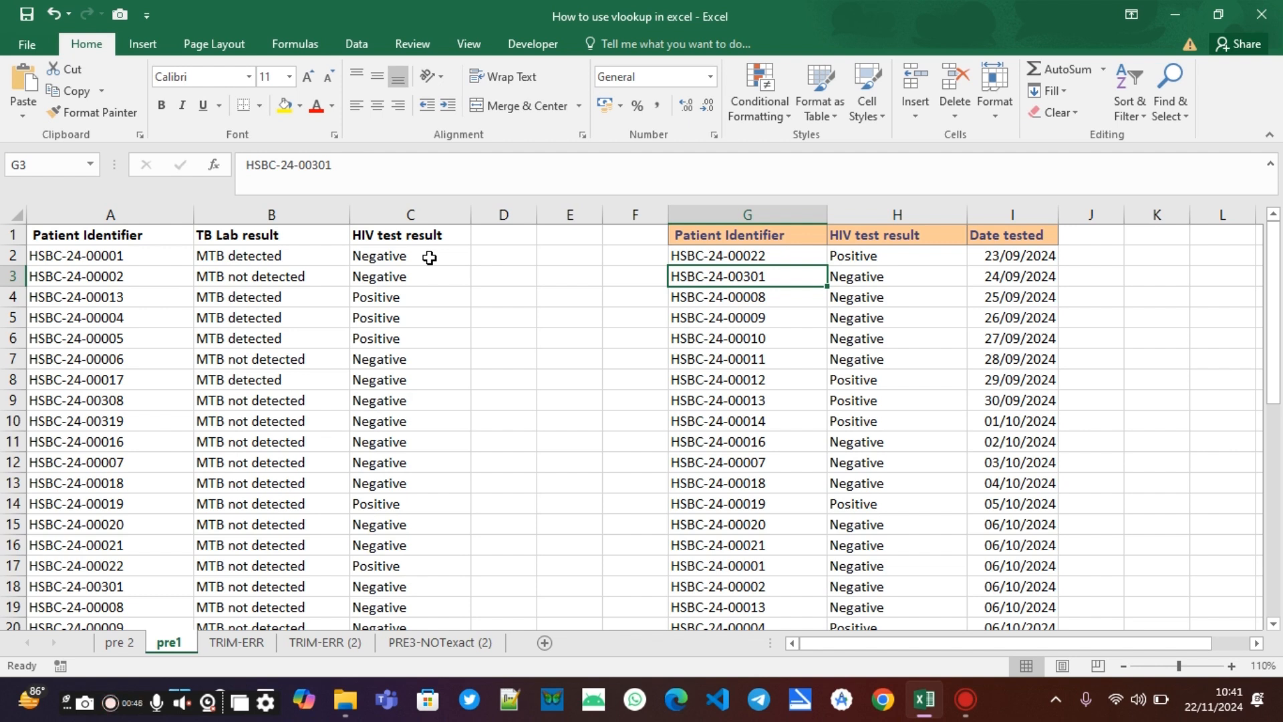
Step: On sheet TRIM-ERR, start a VLOOKUP in C2 of the HIV test result column with A2 as the lookup value
{"action": "left_click", "coordinate": [235, 640]}
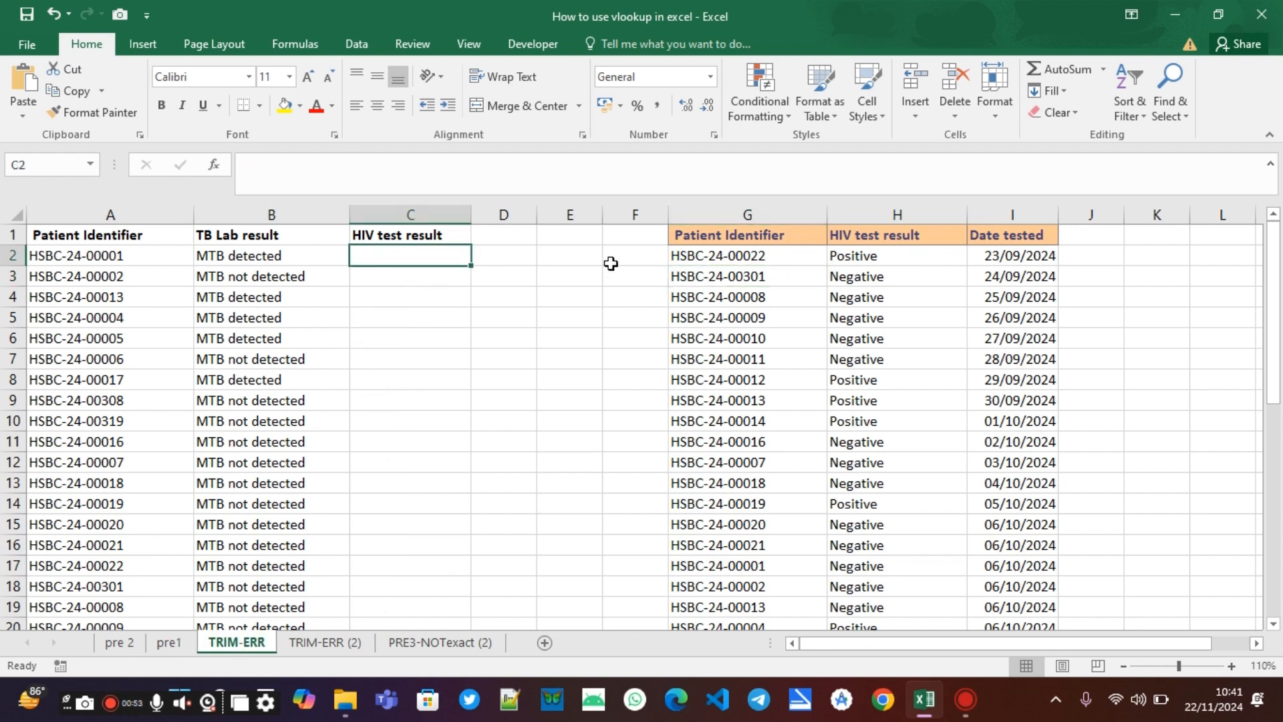
{"action": "left_click", "coordinate": [747, 214]}
{"action": "left_click_drag", "start_coordinate": [753, 214], "coordinate": [1037, 232]}
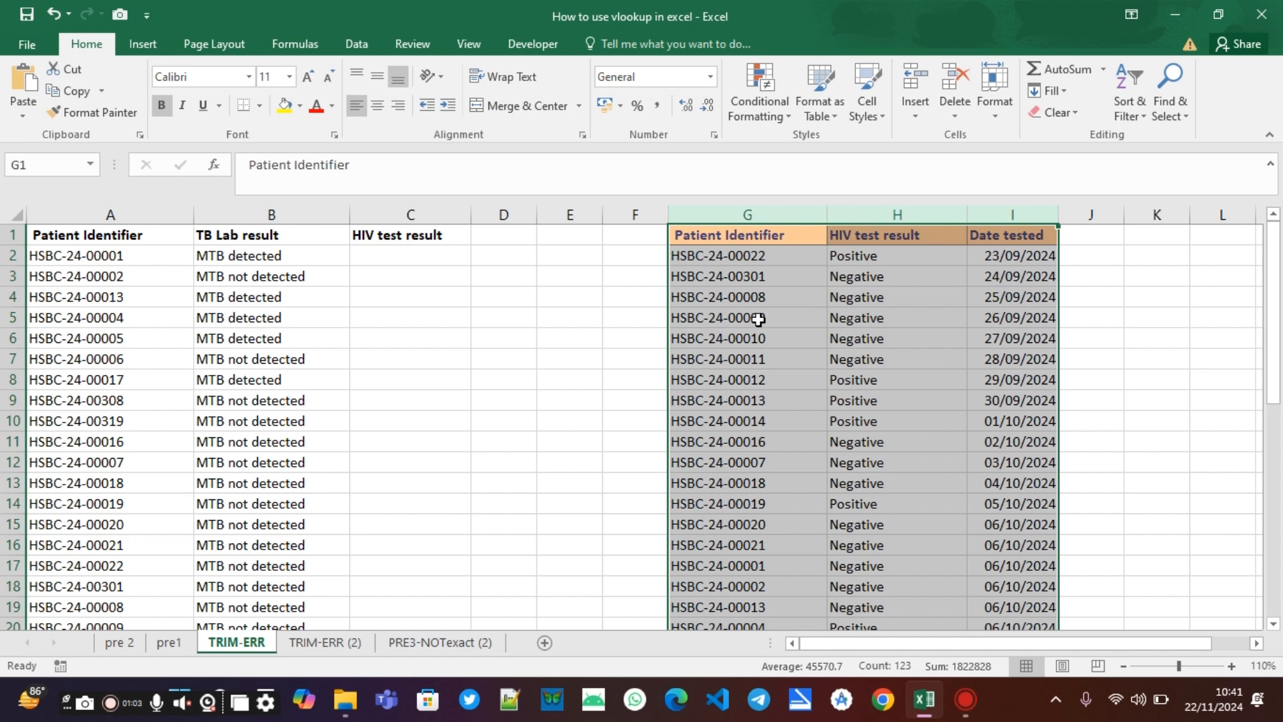
{"action": "left_click", "coordinate": [382, 261]}
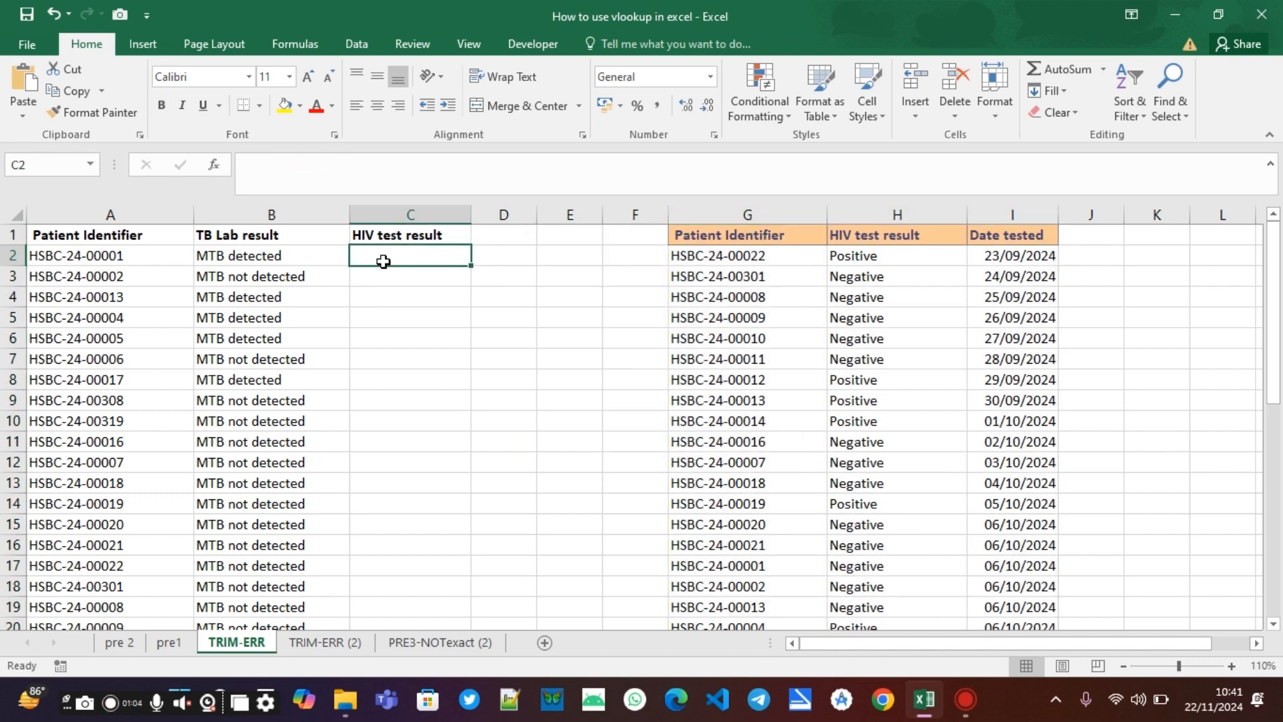
{"action": "type", "text": "="}
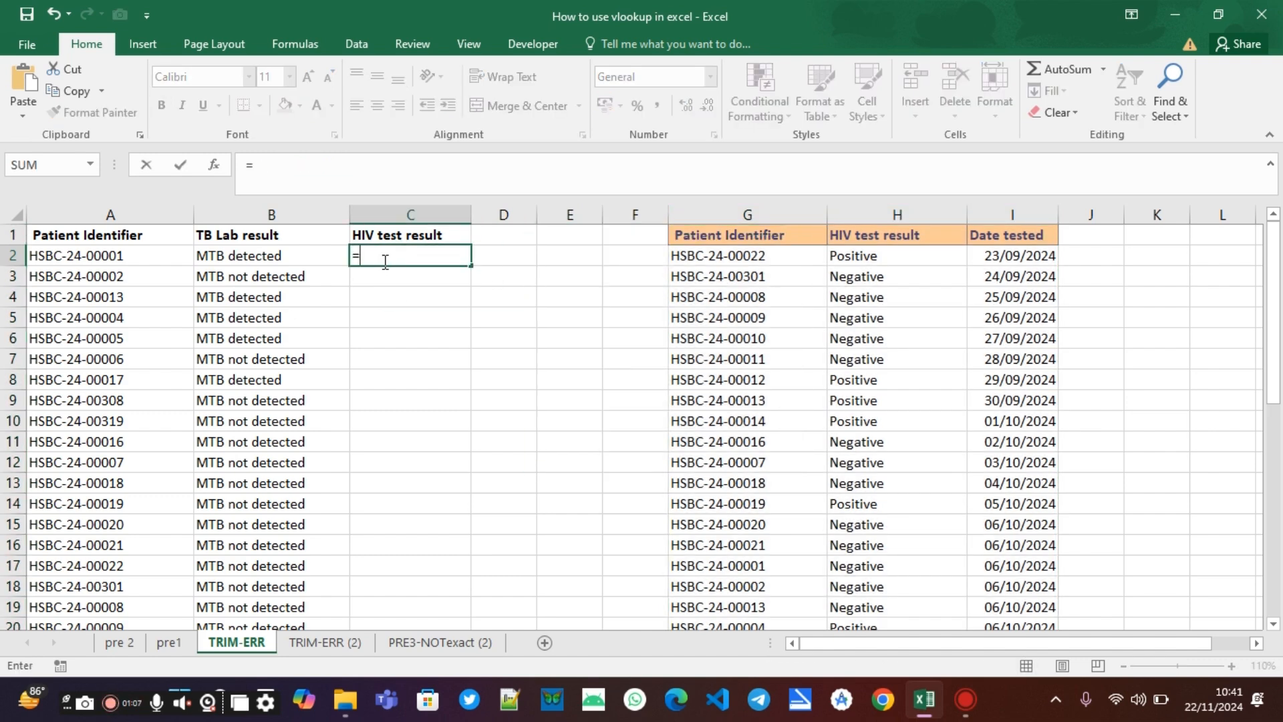
{"action": "type", "text": "VLO"}
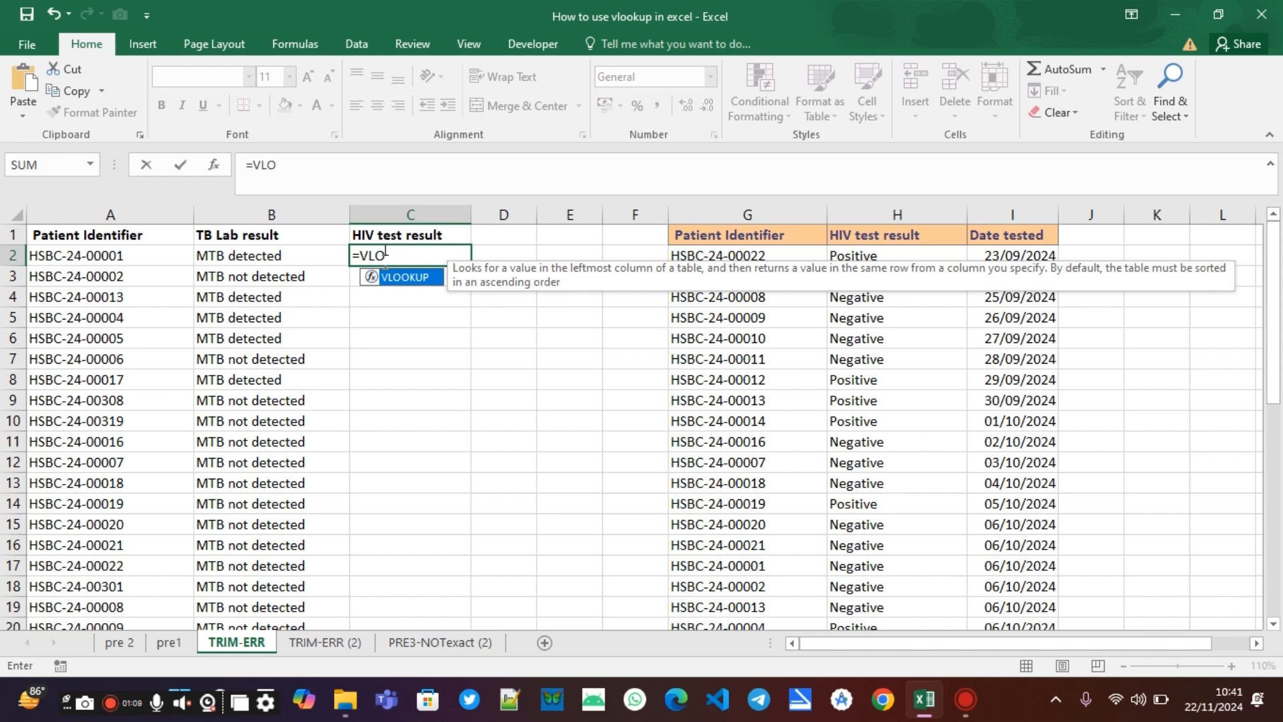
{"action": "key", "text": "Tab"}
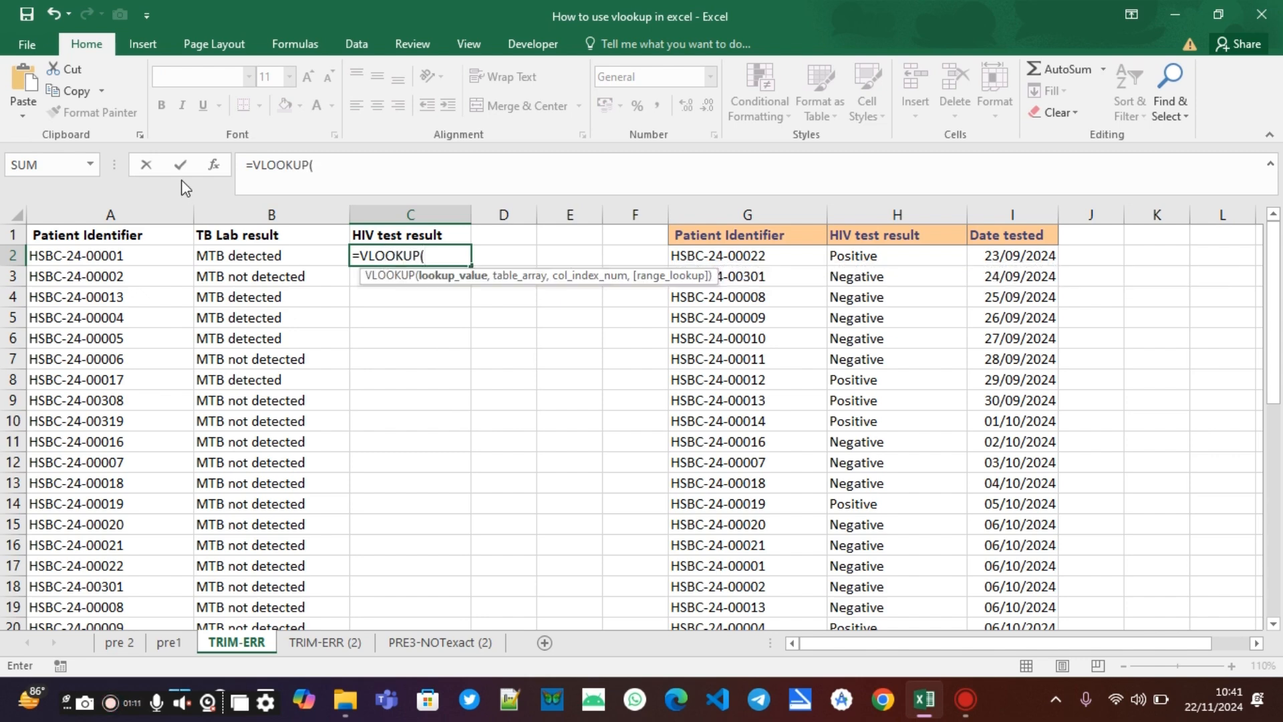
{"action": "left_click", "coordinate": [213, 167]}
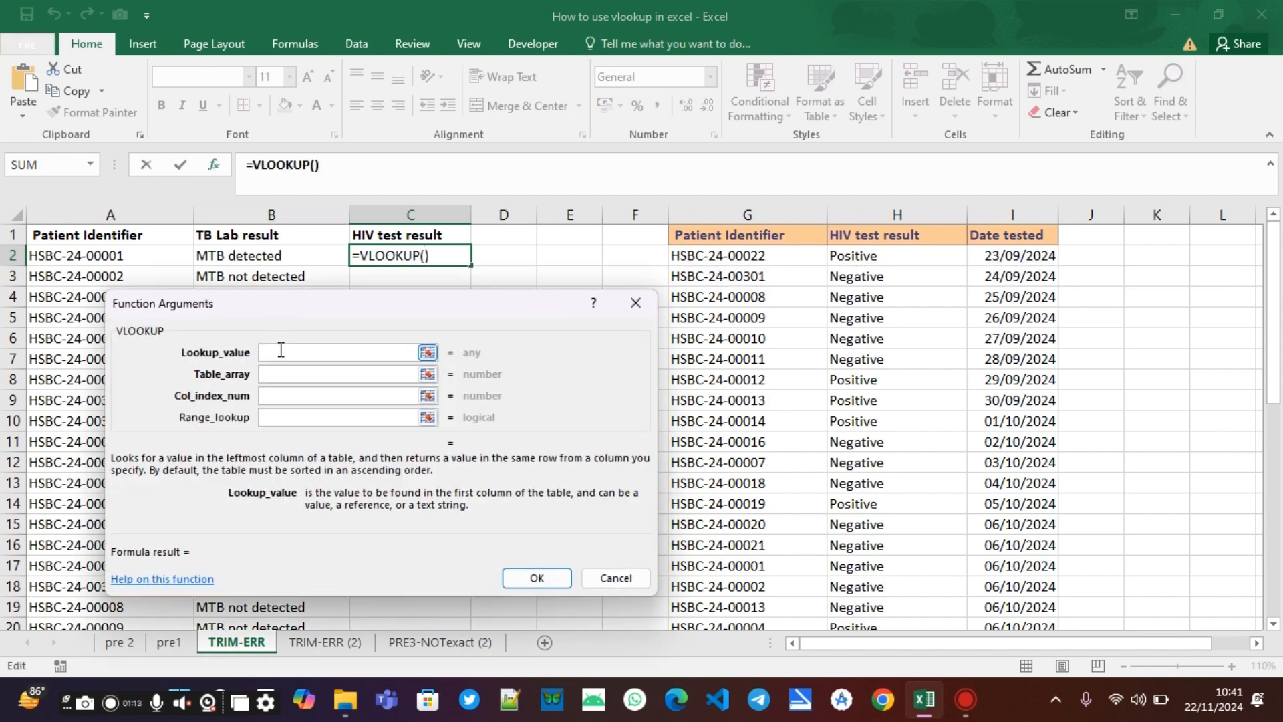
{"action": "left_click", "coordinate": [100, 256]}
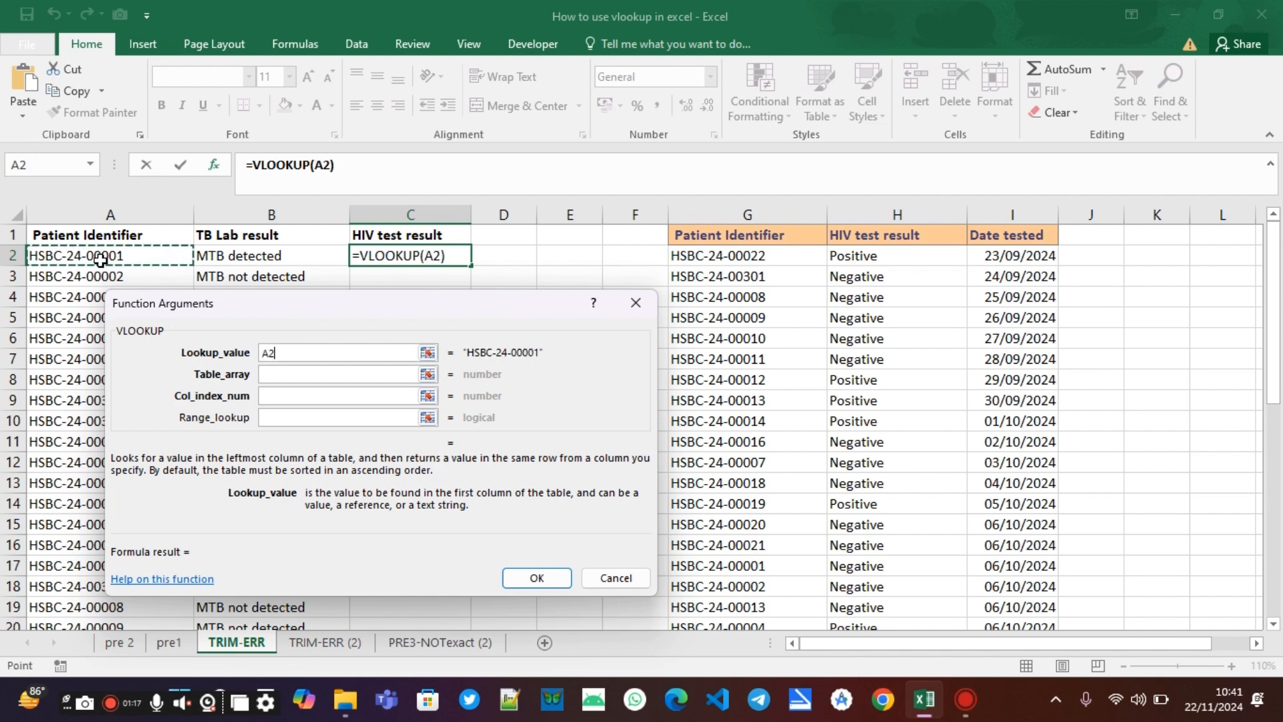
Step: Set the VLOOKUP's table array to columns G:I and its column index number to 2
{"action": "left_click", "coordinate": [277, 375]}
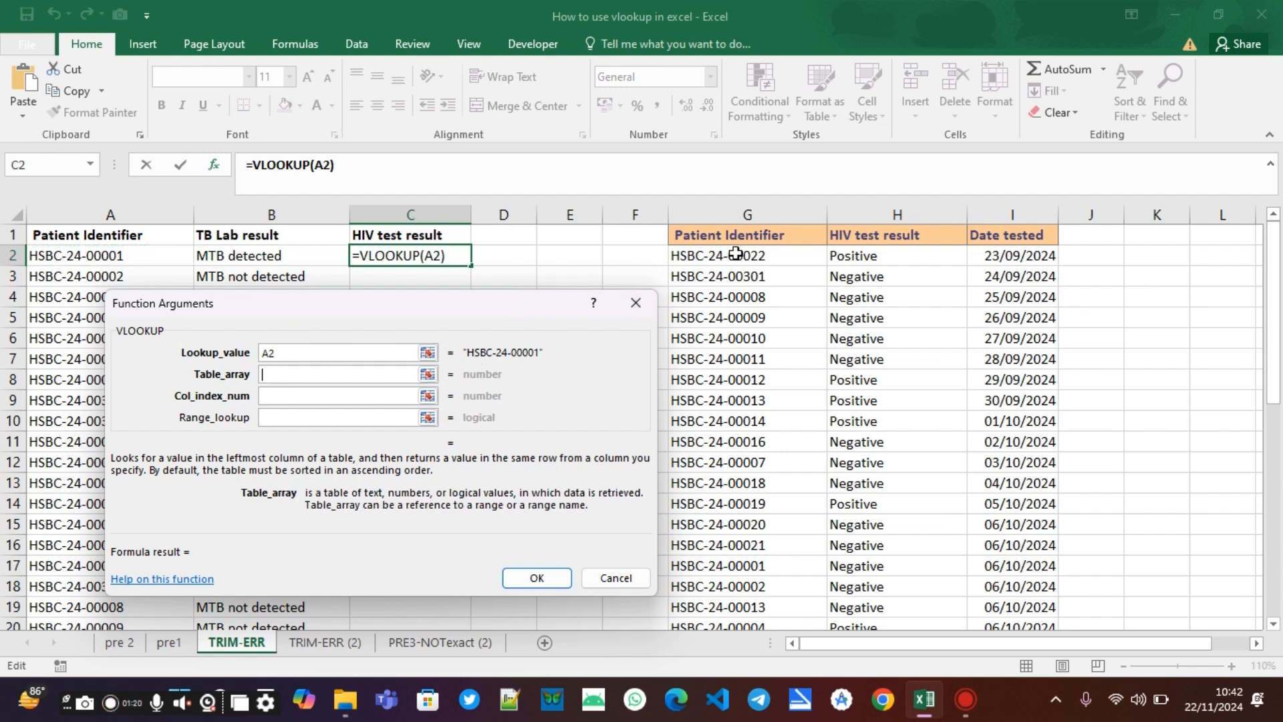
{"action": "left_click", "coordinate": [769, 211]}
{"action": "left_click_drag", "start_coordinate": [768, 211], "coordinate": [986, 208]}
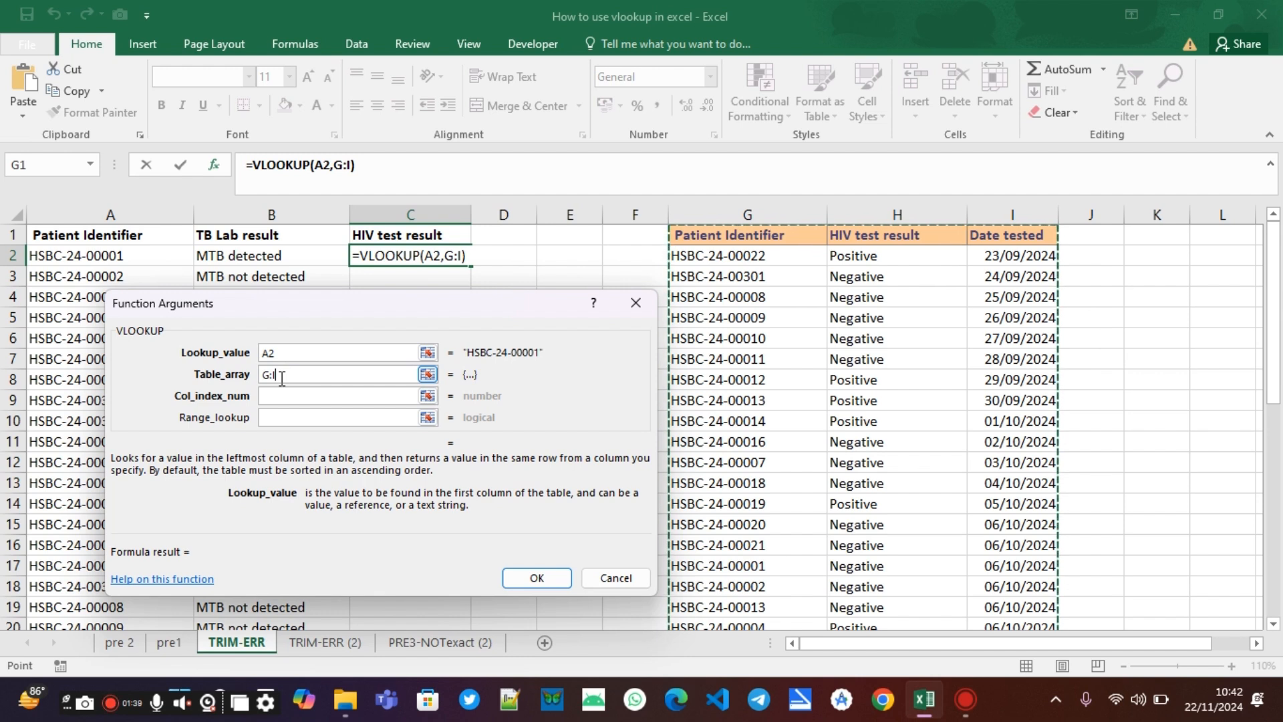
{"action": "left_click", "coordinate": [274, 397]}
{"action": "left_click", "coordinate": [270, 396]}
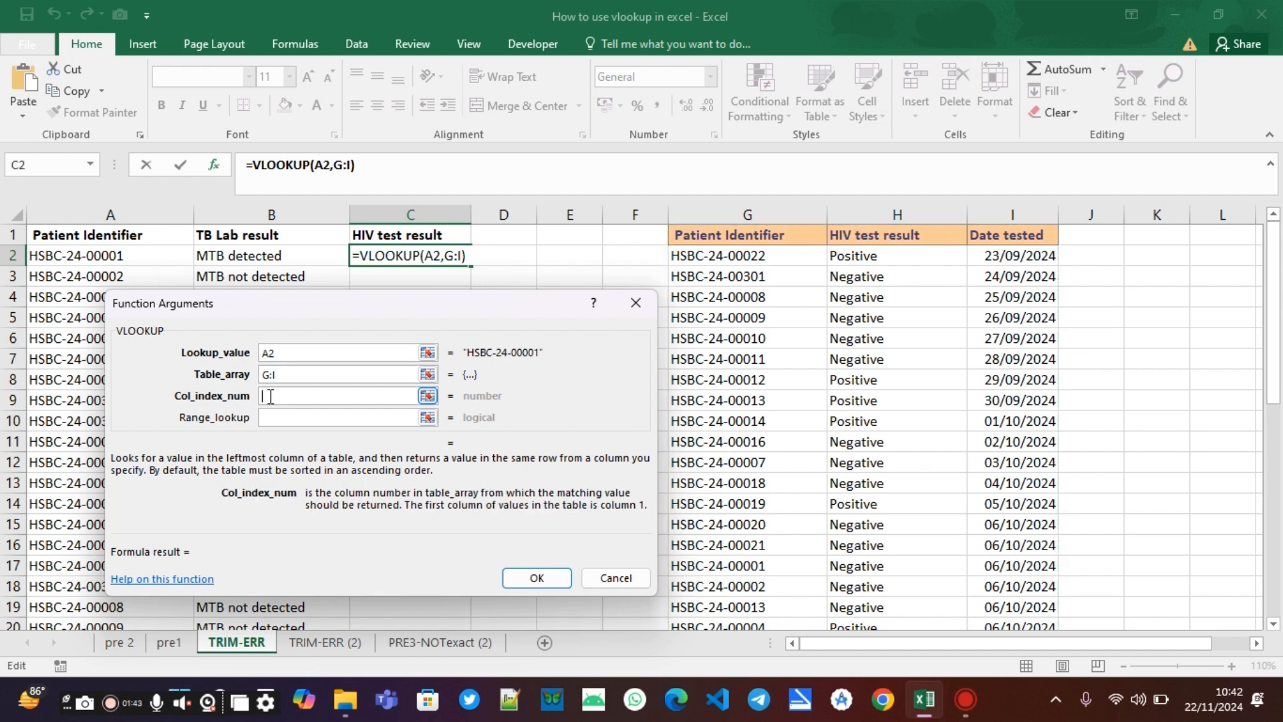
{"action": "type", "text": "2"}
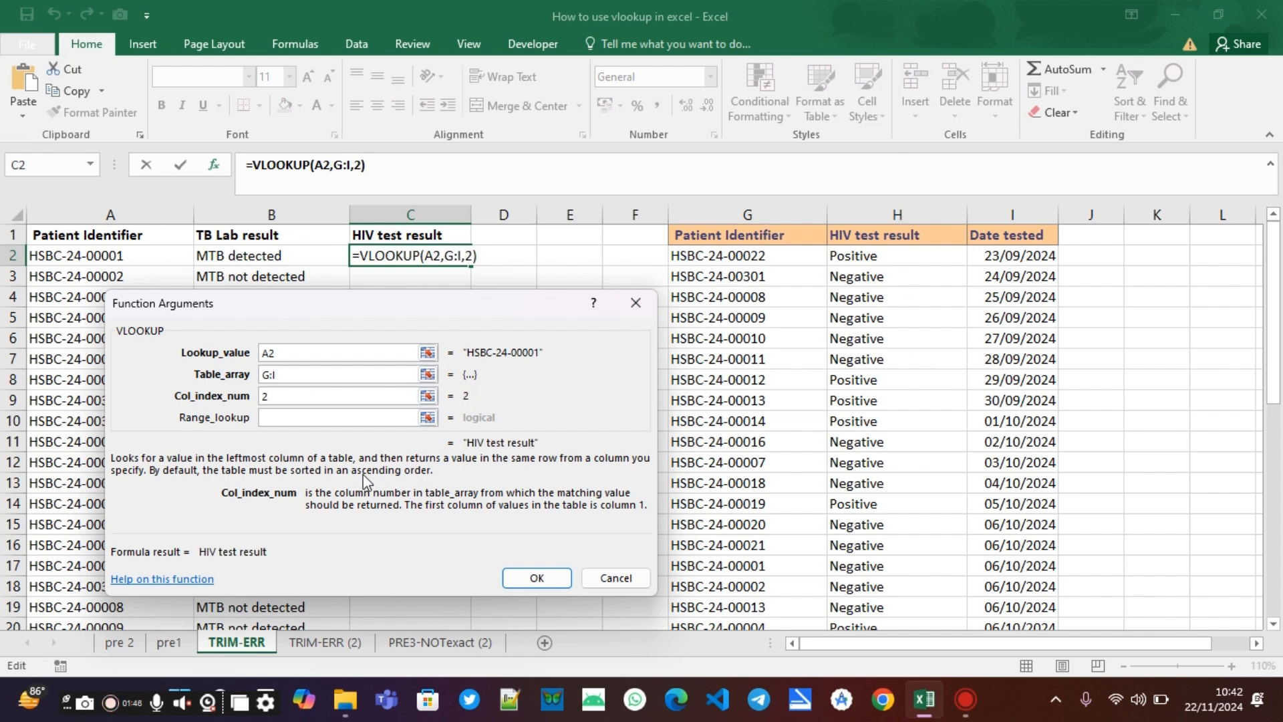
Step: Finish the VLOOKUP with range lookup FALSE and fill it down the HIV test result column
{"action": "left_click", "coordinate": [309, 417]}
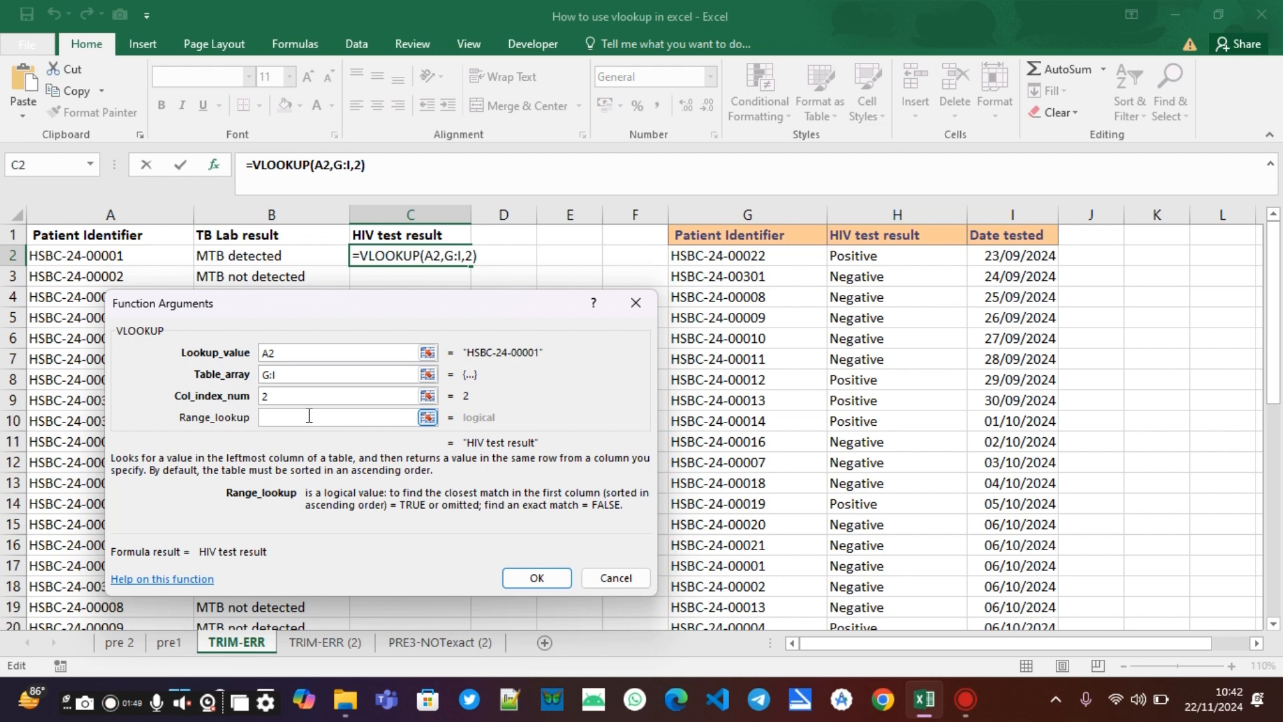
{"action": "type", "text": "FALSE"}
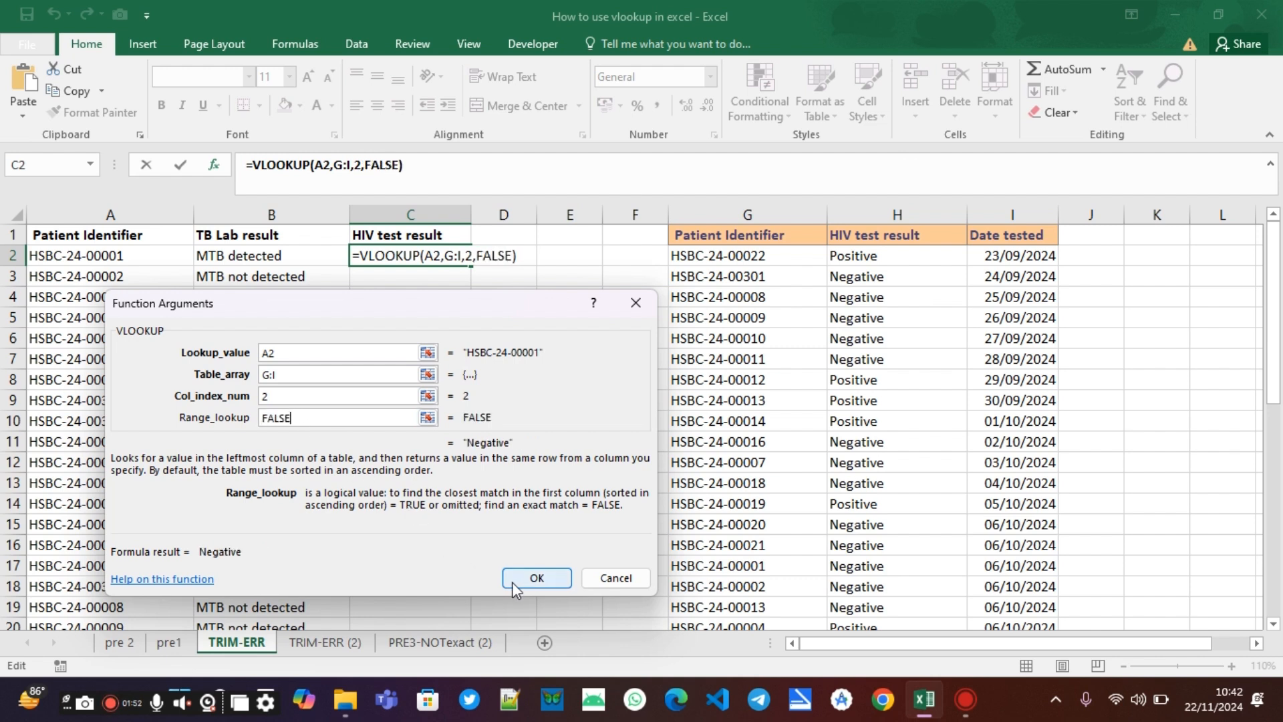
{"action": "left_click", "coordinate": [535, 578]}
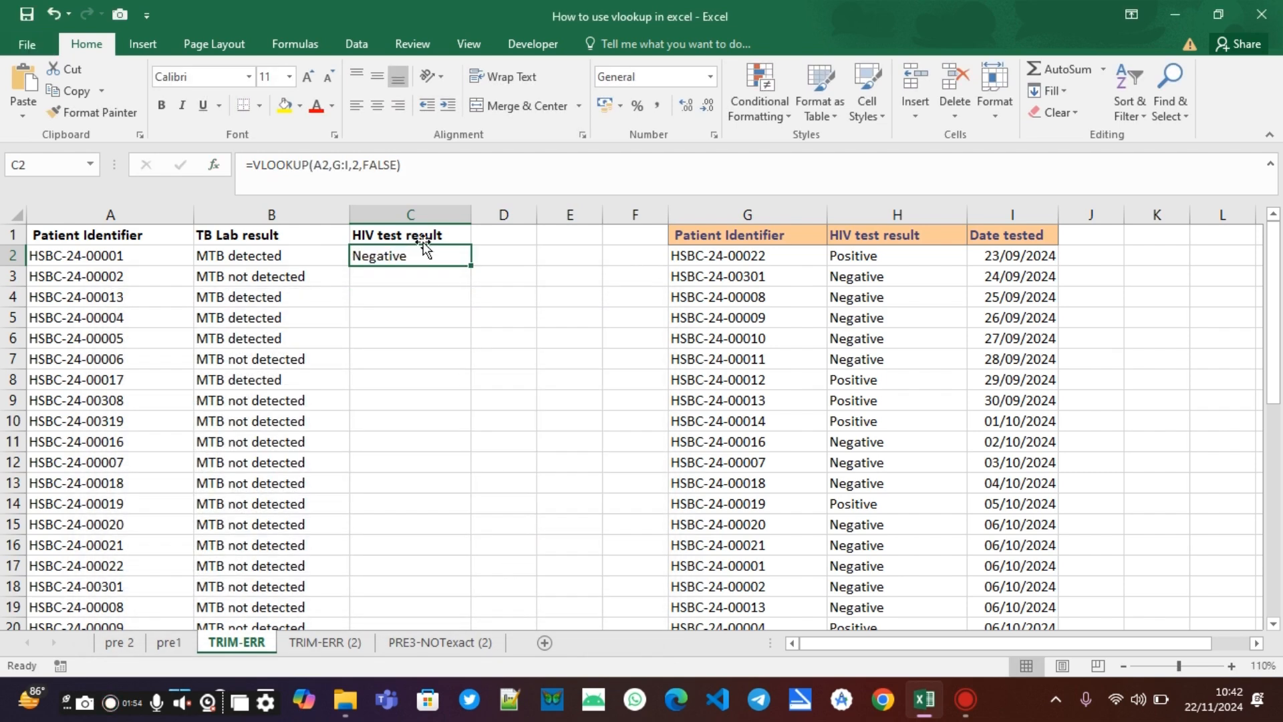
{"action": "double_click", "coordinate": [474, 268]}
Step: Remove the trailing space from the patient identifier in A41, the lookup value of the #N/A result
{"action": "scroll", "coordinate": [463, 278], "scroll_direction": "down", "scroll_amount": 9}
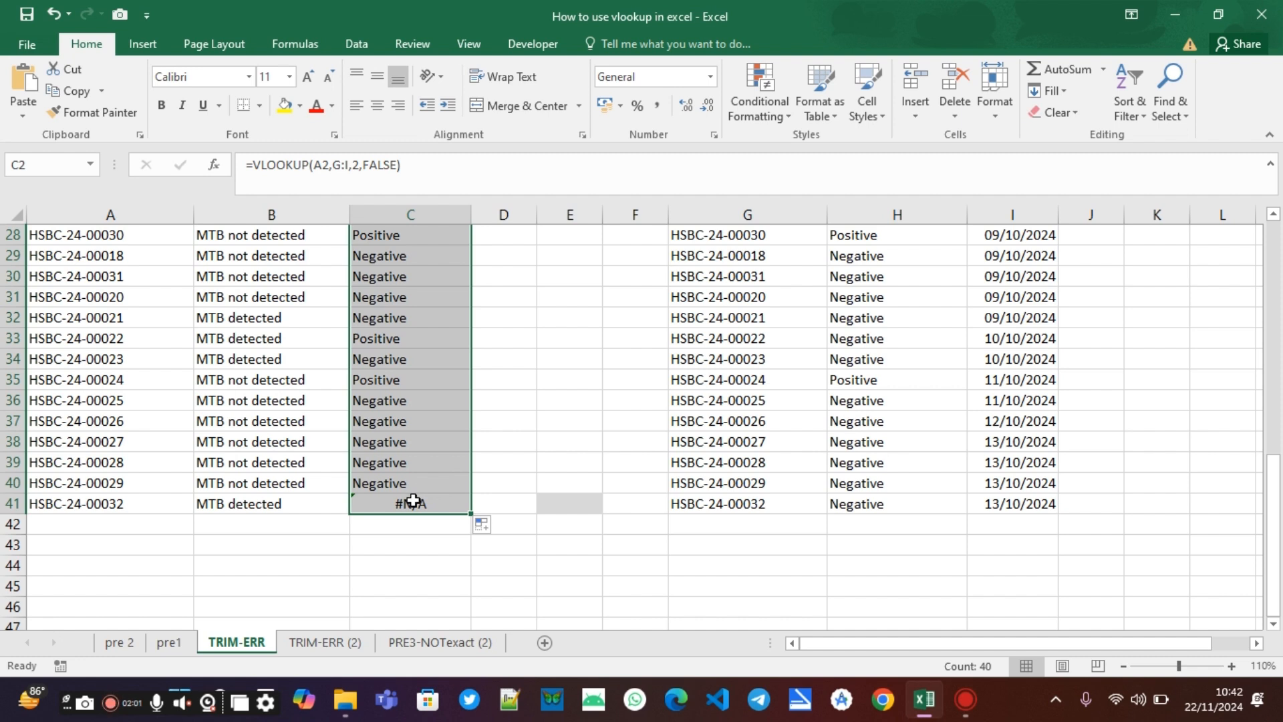
{"action": "left_click", "coordinate": [413, 500]}
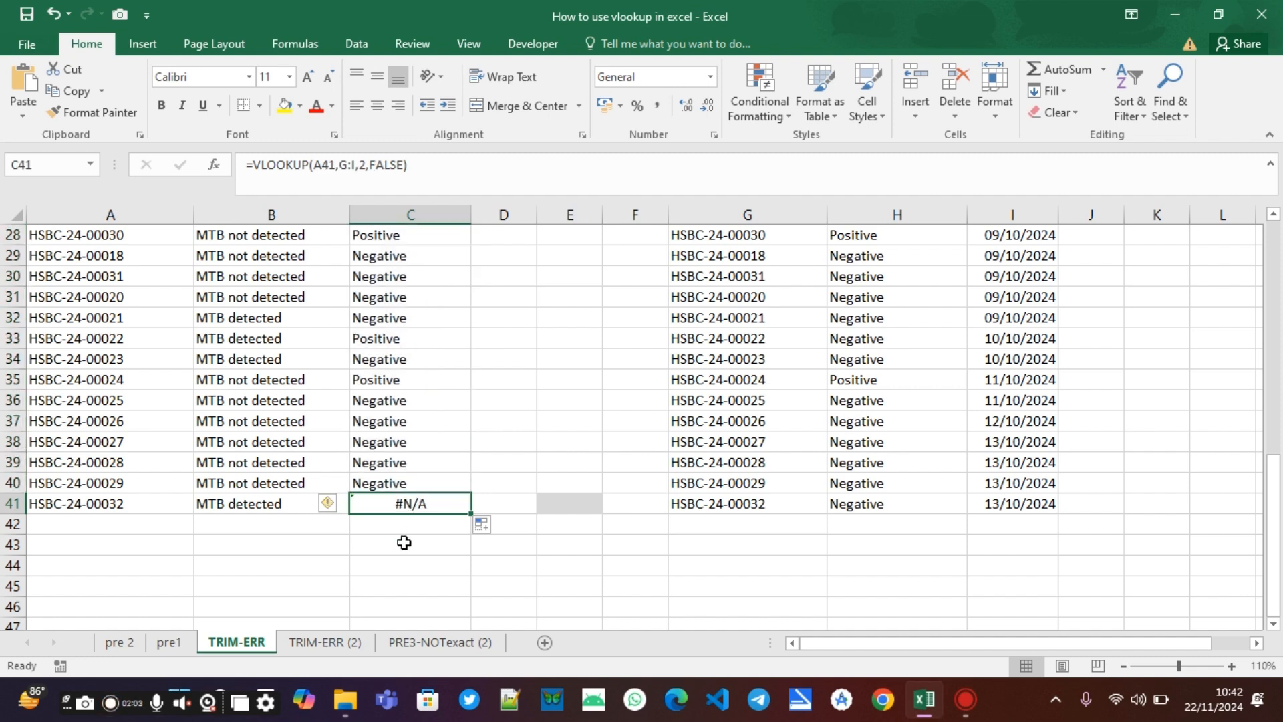
{"action": "left_click", "coordinate": [164, 503]}
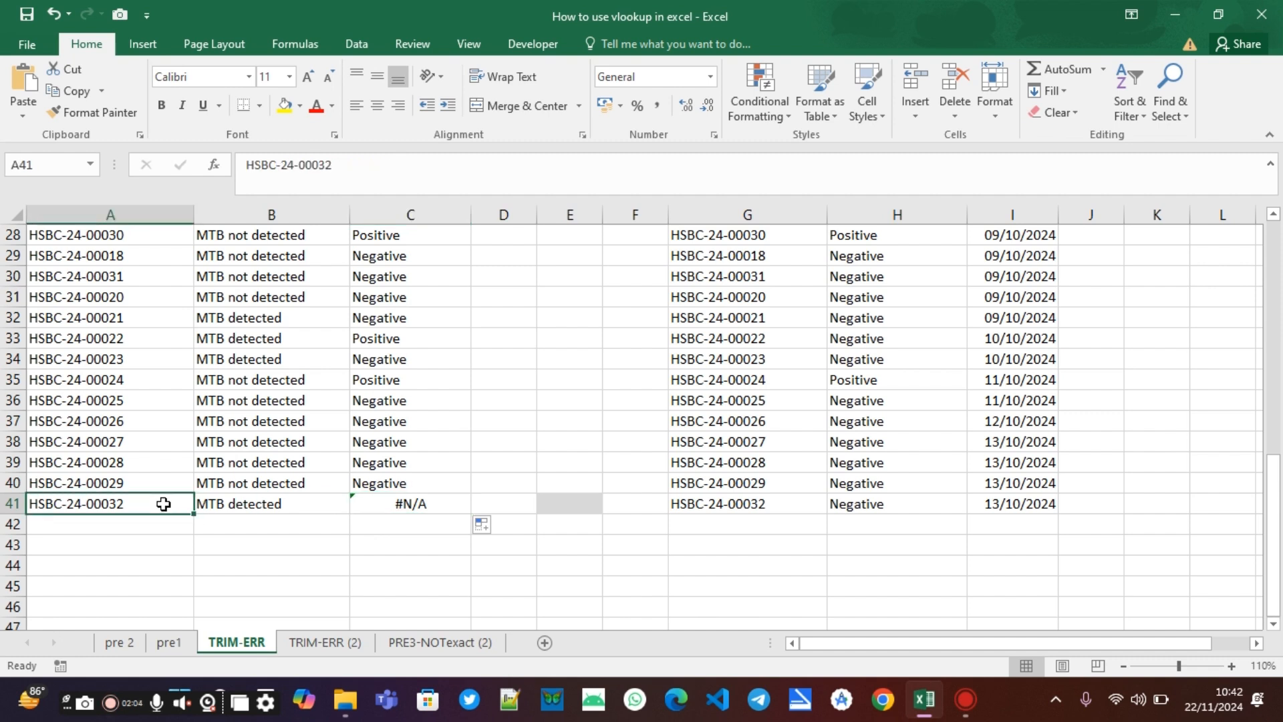
{"action": "double_click", "coordinate": [153, 501]}
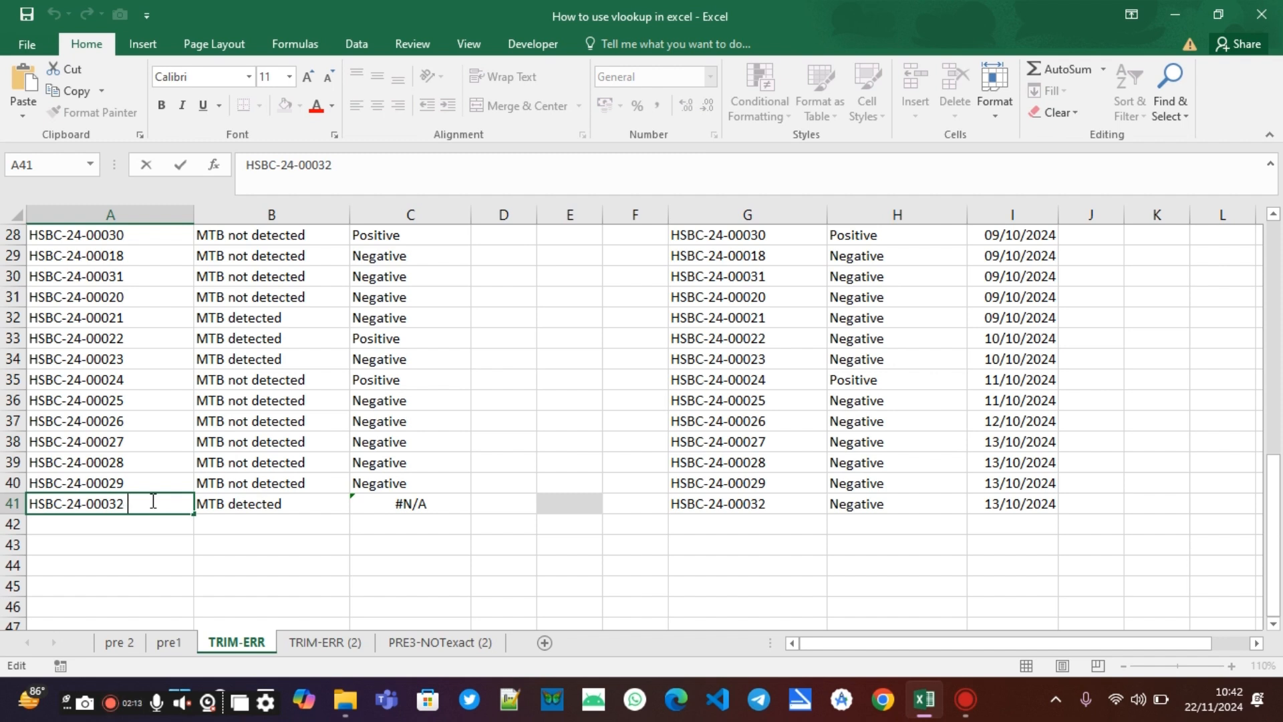
{"action": "key", "text": "BackSpace"}
{"action": "left_click", "coordinate": [147, 542]}
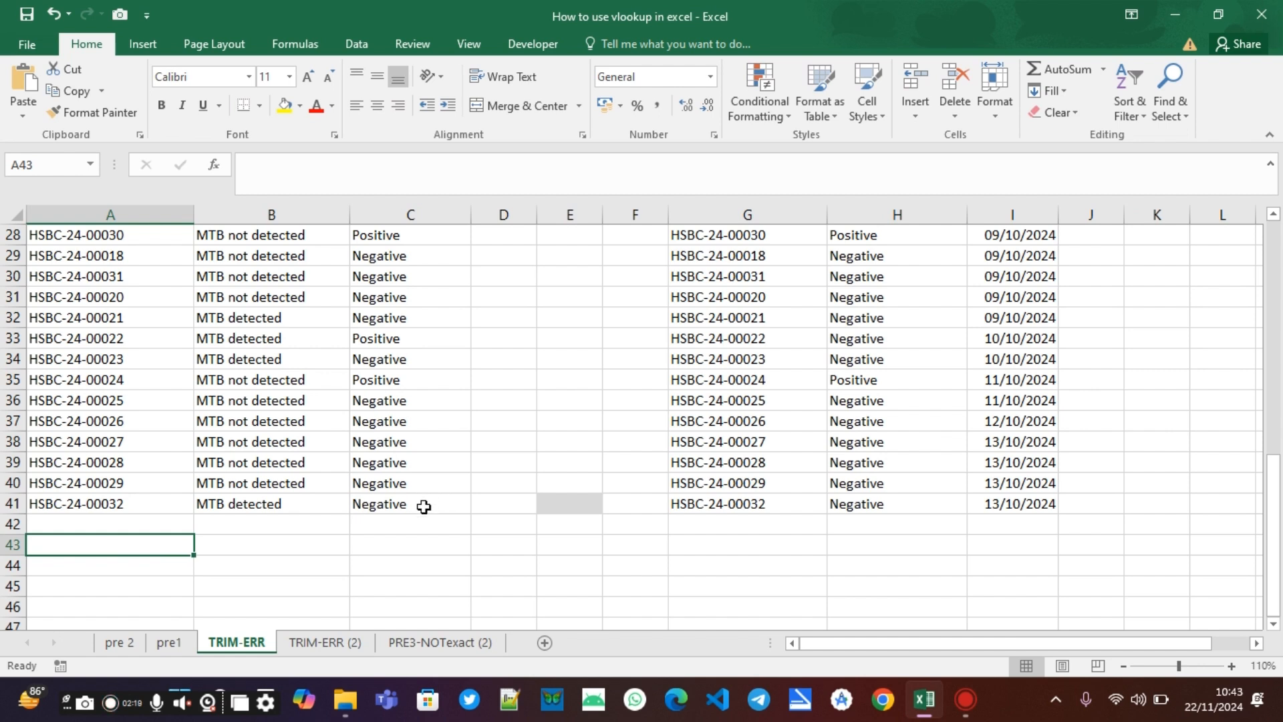
Step: Add a trailing space after the patient identifiers in A41 and A40
{"action": "left_click", "coordinate": [152, 509]}
{"action": "double_click", "coordinate": [153, 506]}
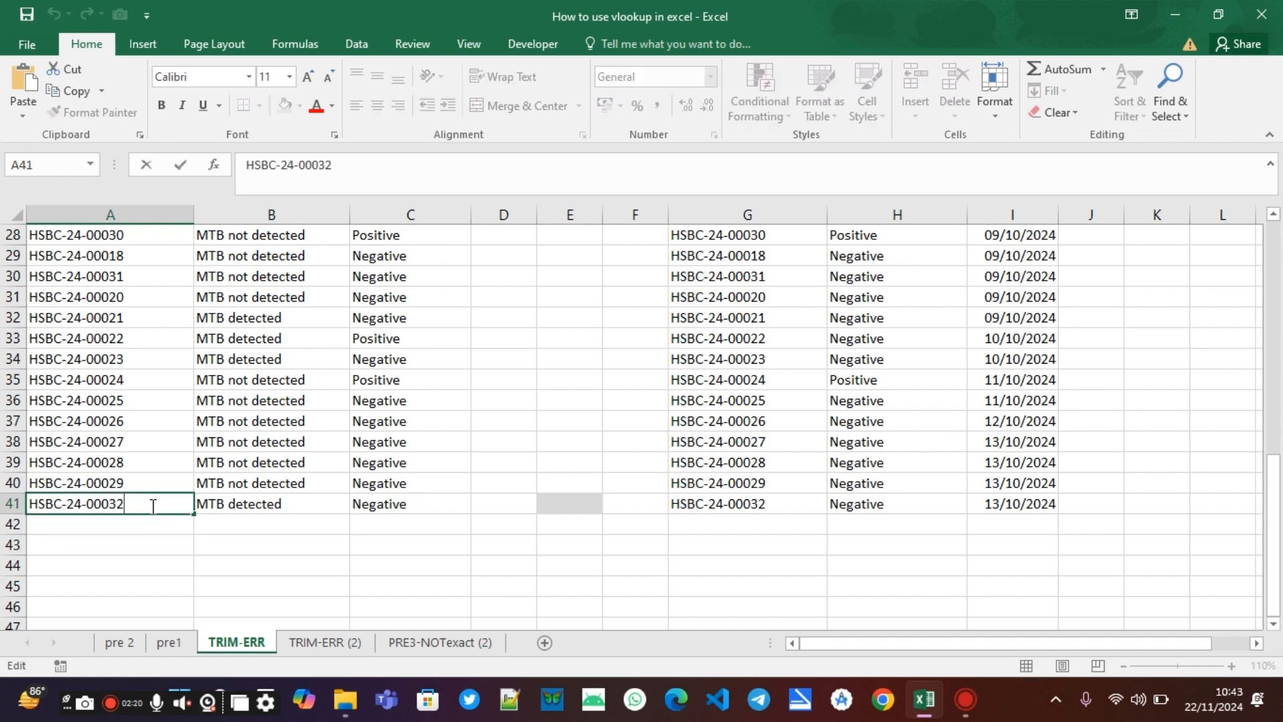
{"action": "left_click", "coordinate": [124, 477]}
{"action": "double_click", "coordinate": [125, 479]}
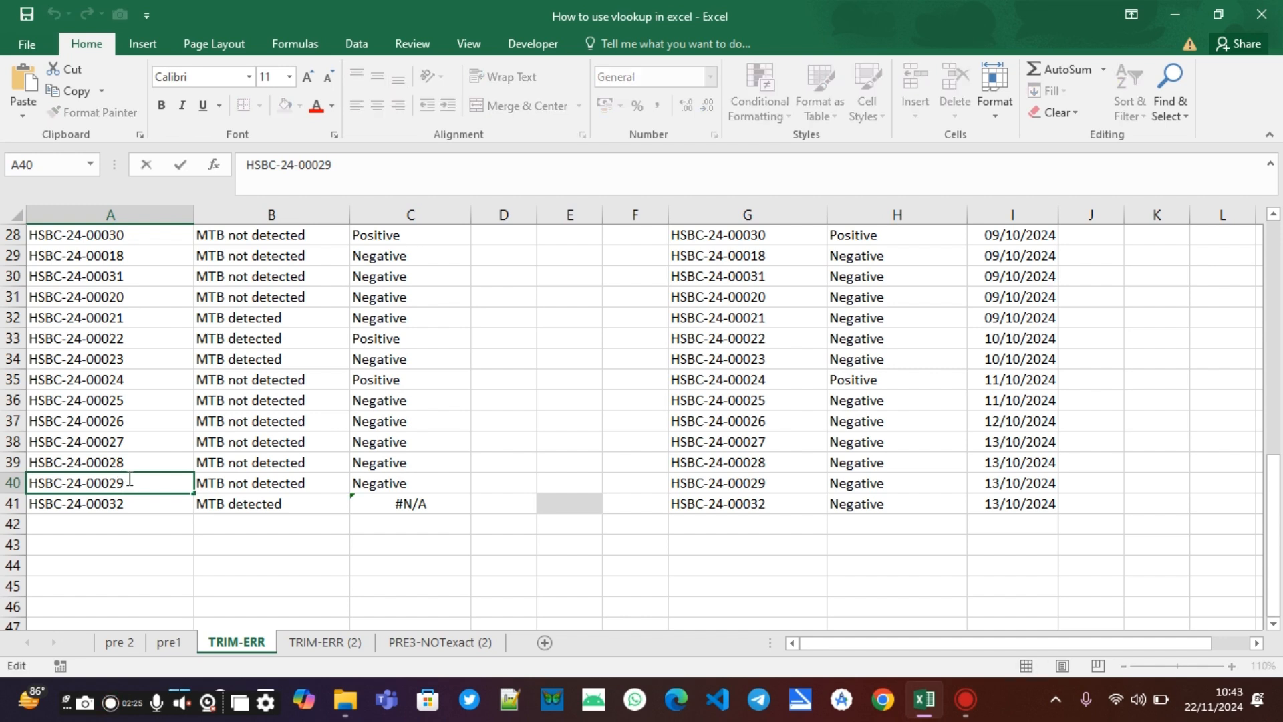
{"action": "left_click", "coordinate": [151, 566]}
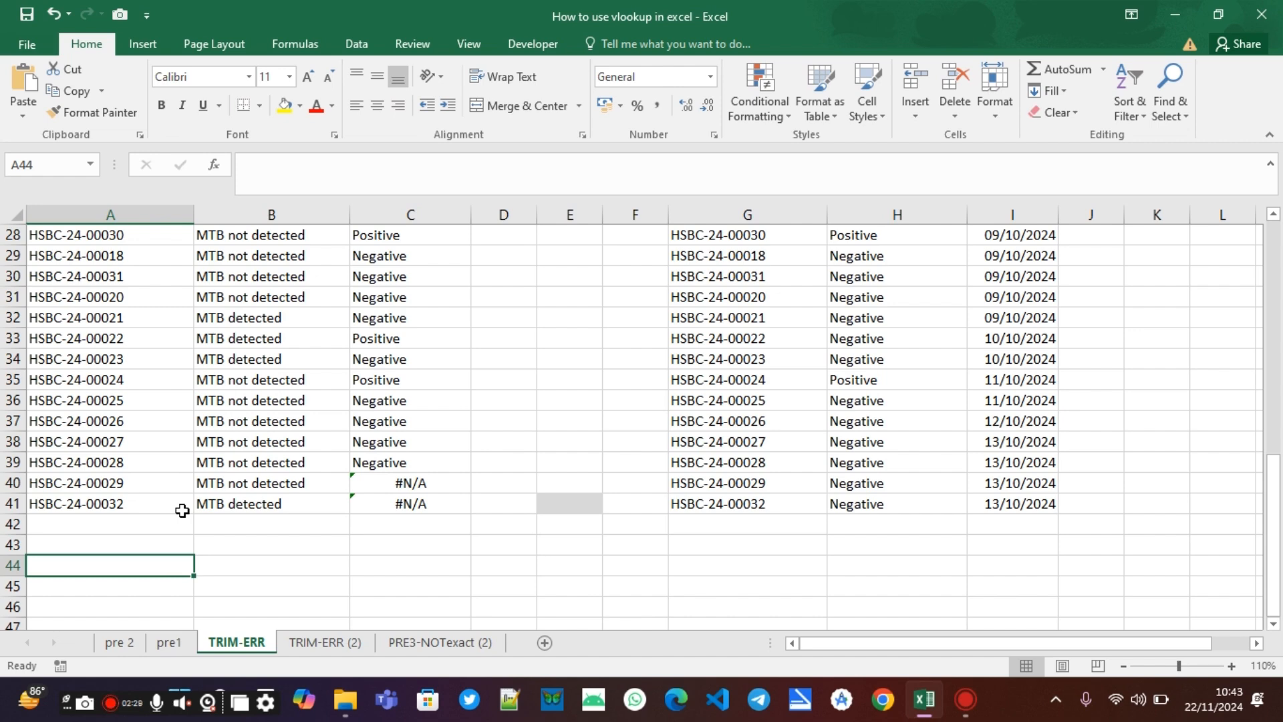
Step: Wrap the lookup value A2 of the VLOOKUP in C2 in the TRIM function
{"action": "scroll", "coordinate": [412, 470], "scroll_direction": "up", "scroll_amount": 9}
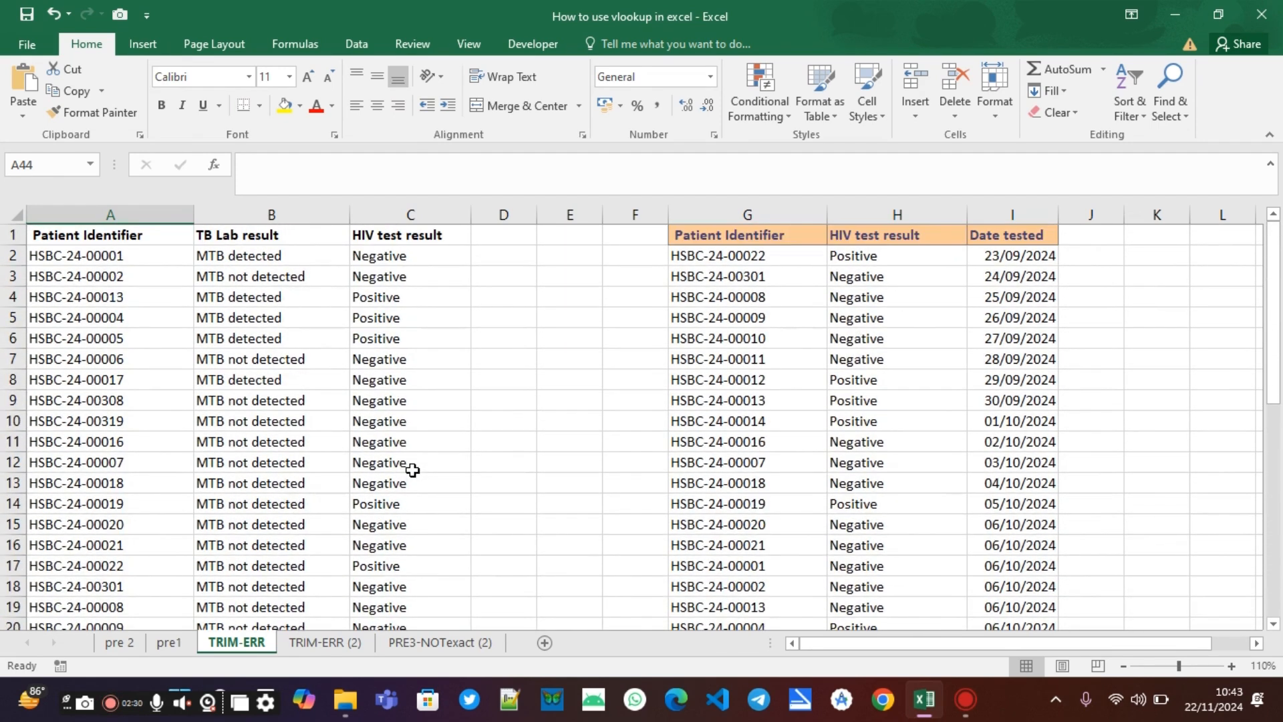
{"action": "left_click", "coordinate": [398, 260]}
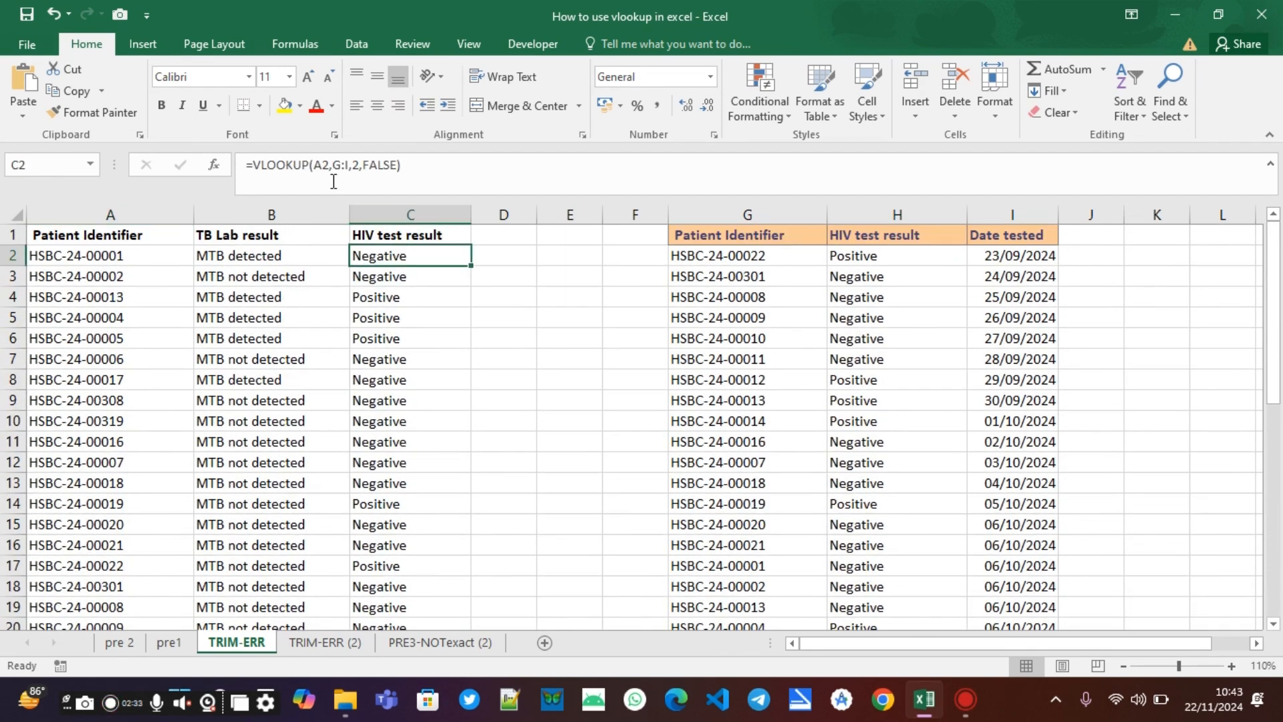
{"action": "left_click", "coordinate": [315, 165]}
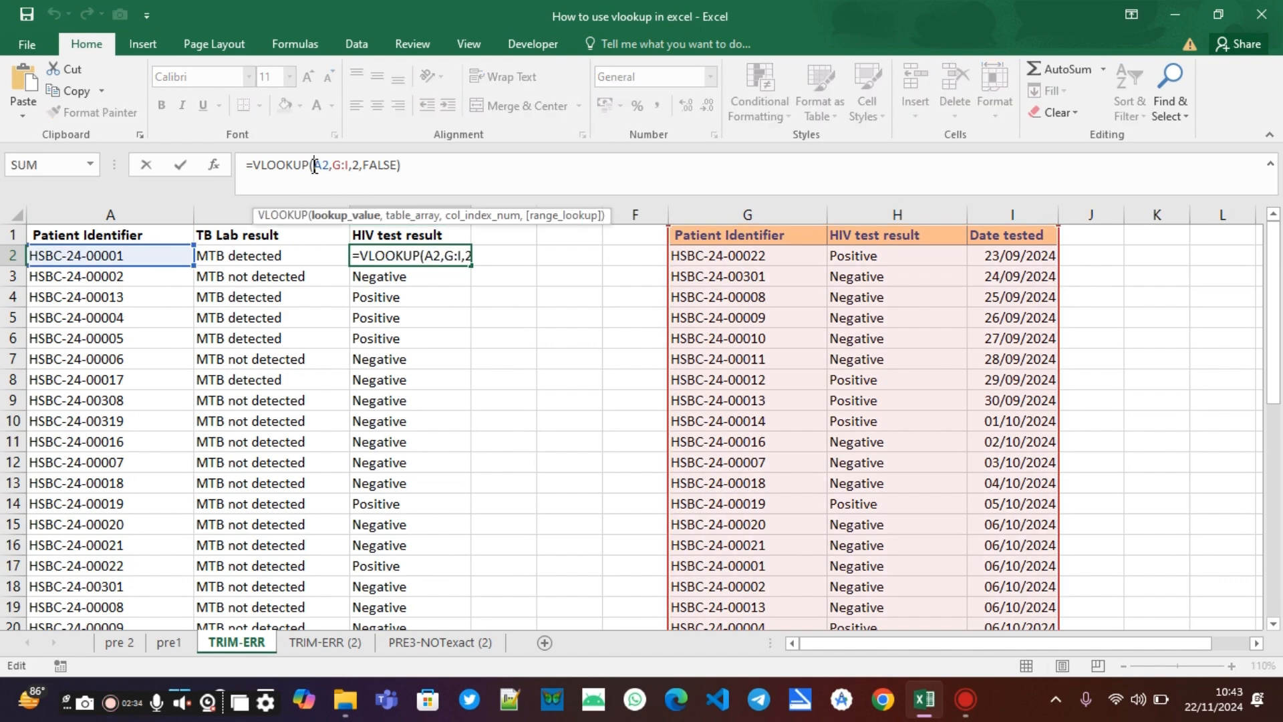
{"action": "type", "text": "TRIM"}
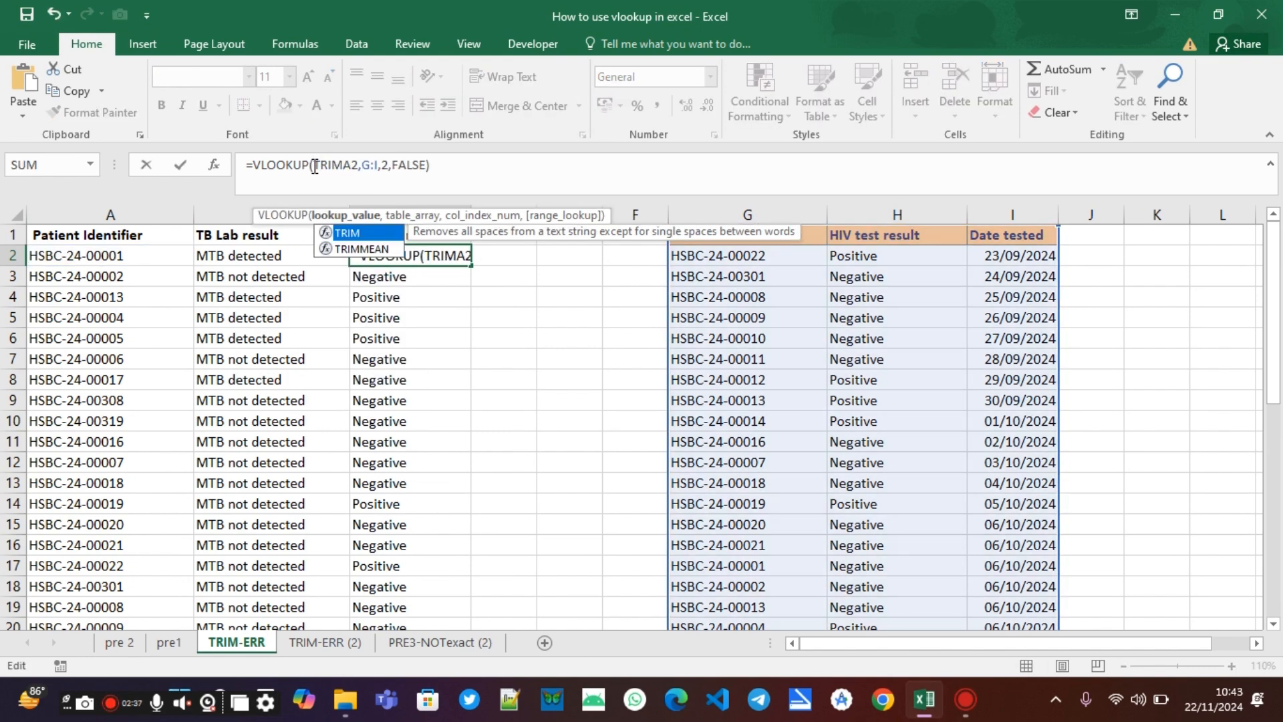
{"action": "type", "text": "("}
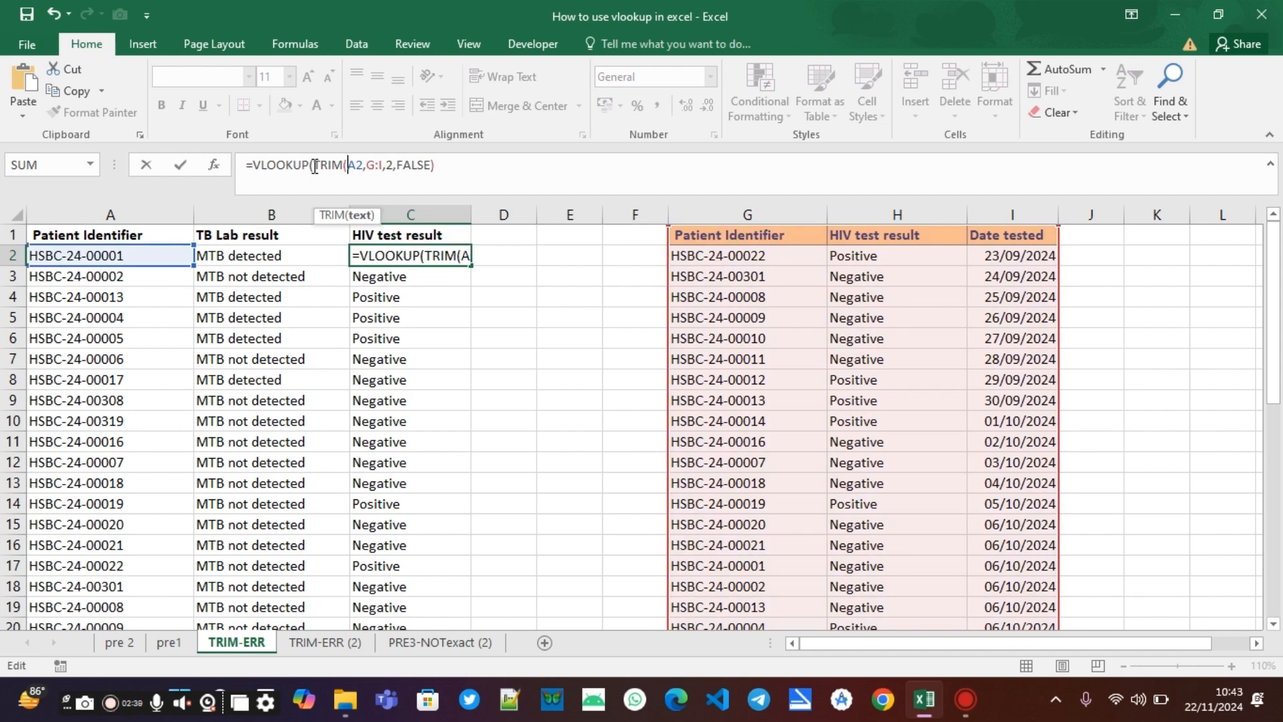
{"action": "left_click", "coordinate": [362, 165]}
{"action": "type", "text": ")"}
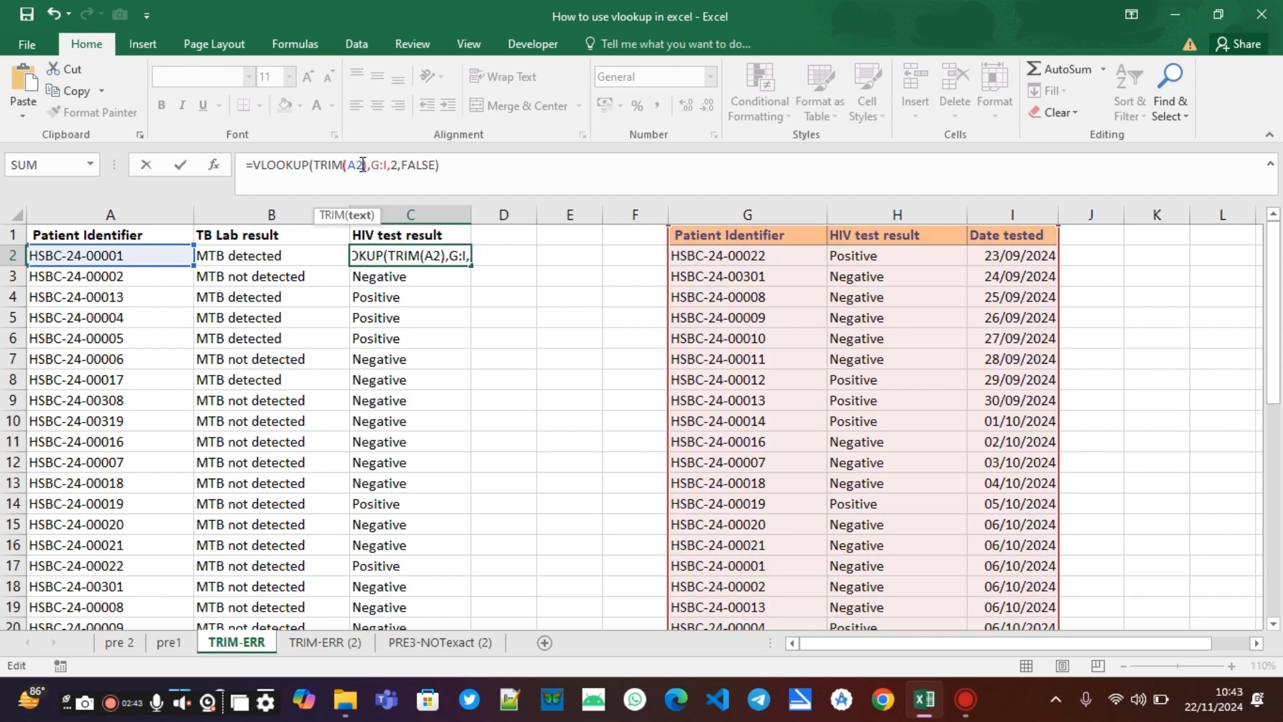
{"action": "left_click", "coordinate": [460, 174]}
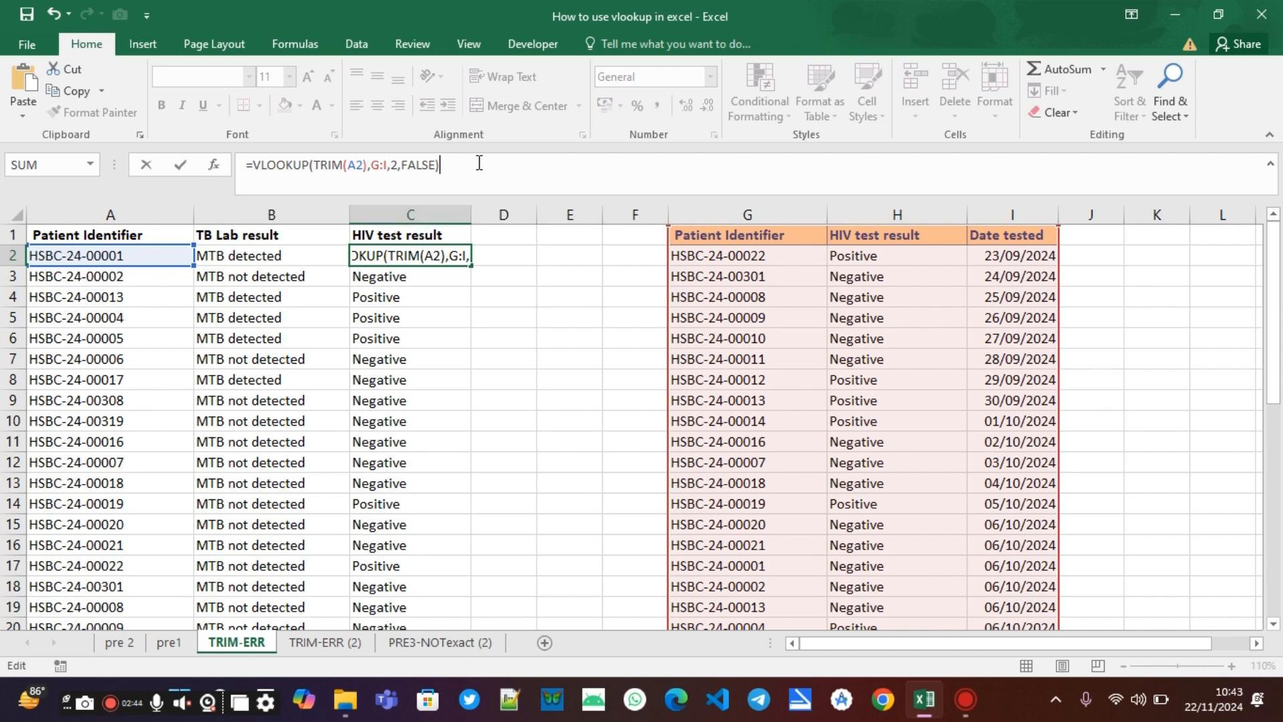
{"action": "key", "text": "Return"}
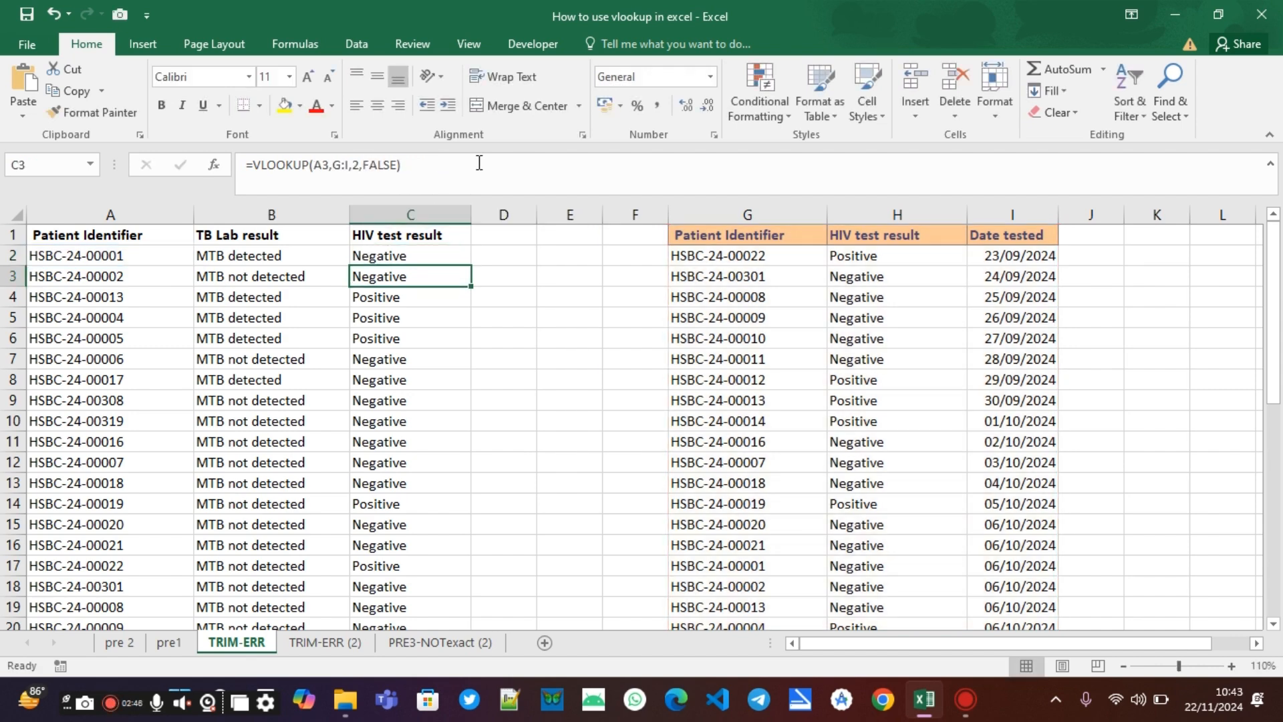
Step: Fill the TRIM-based VLOOKUP down the HIV test result column and check the identifiers in A40 and A41 for trailing spaces
{"action": "left_click", "coordinate": [460, 258]}
{"action": "double_click", "coordinate": [470, 266]}
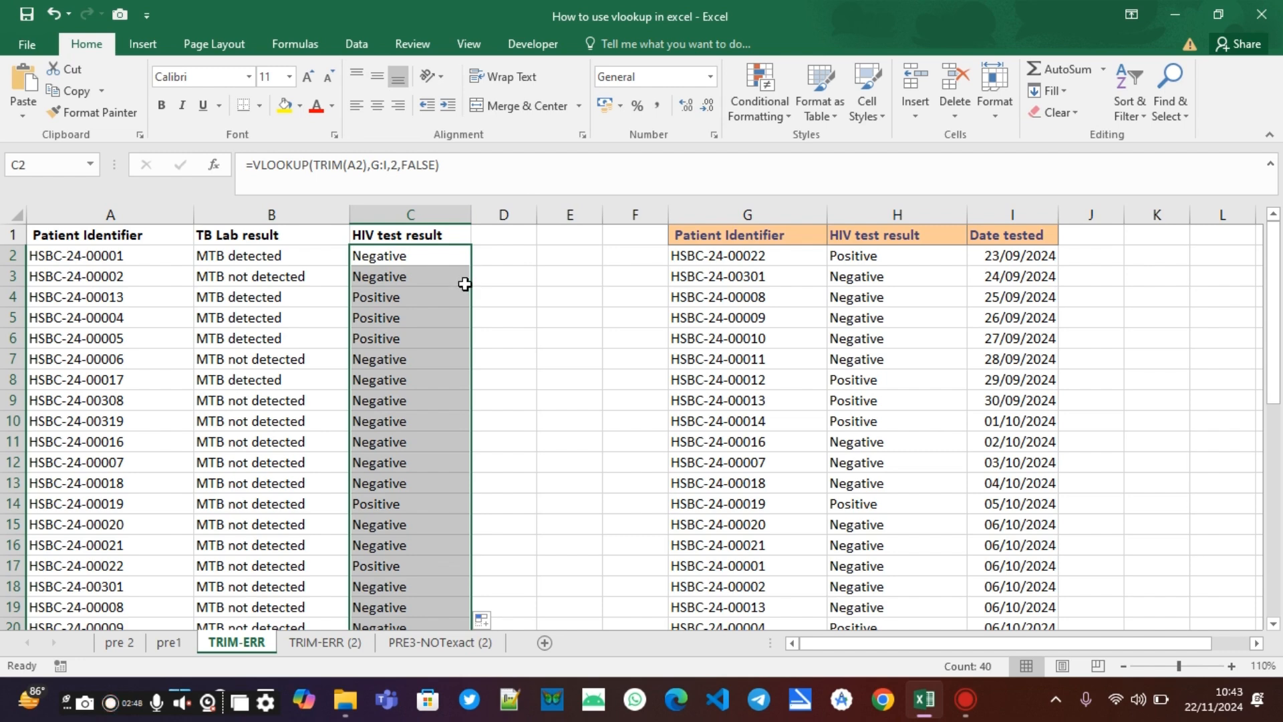
{"action": "scroll", "coordinate": [461, 281], "scroll_direction": "down", "scroll_amount": 8}
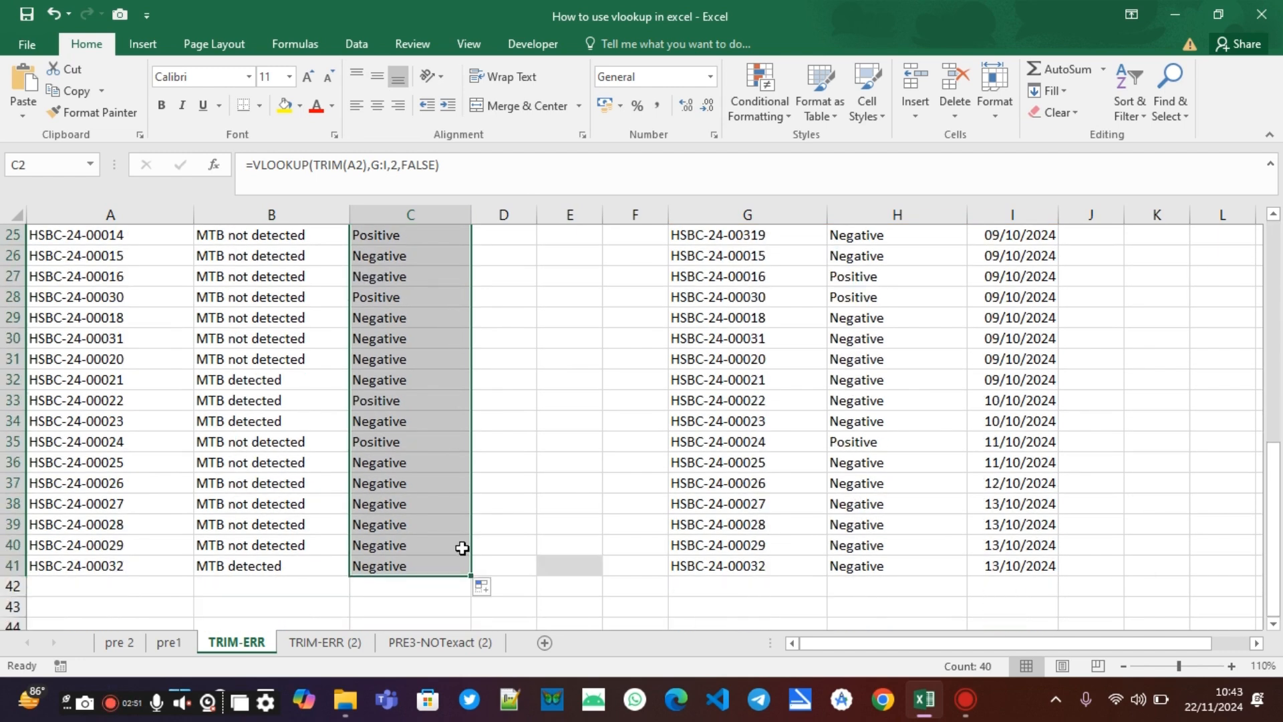
{"action": "double_click", "coordinate": [137, 545]}
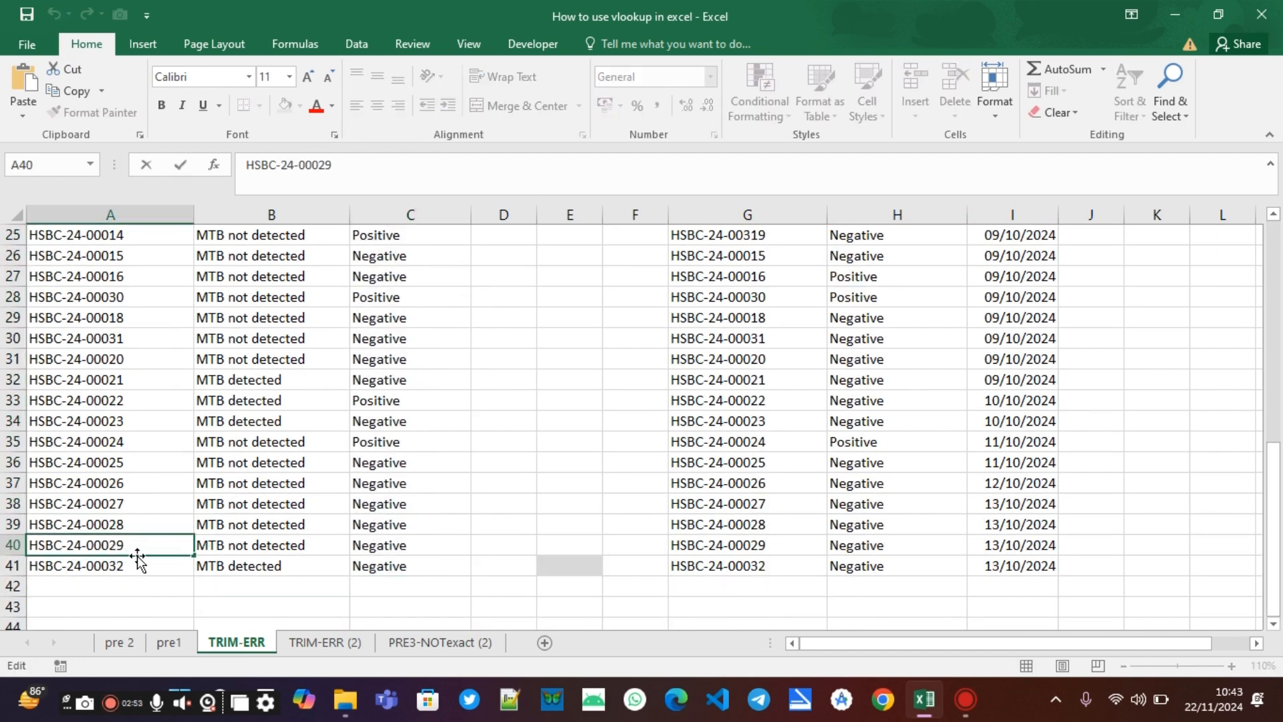
{"action": "double_click", "coordinate": [139, 560]}
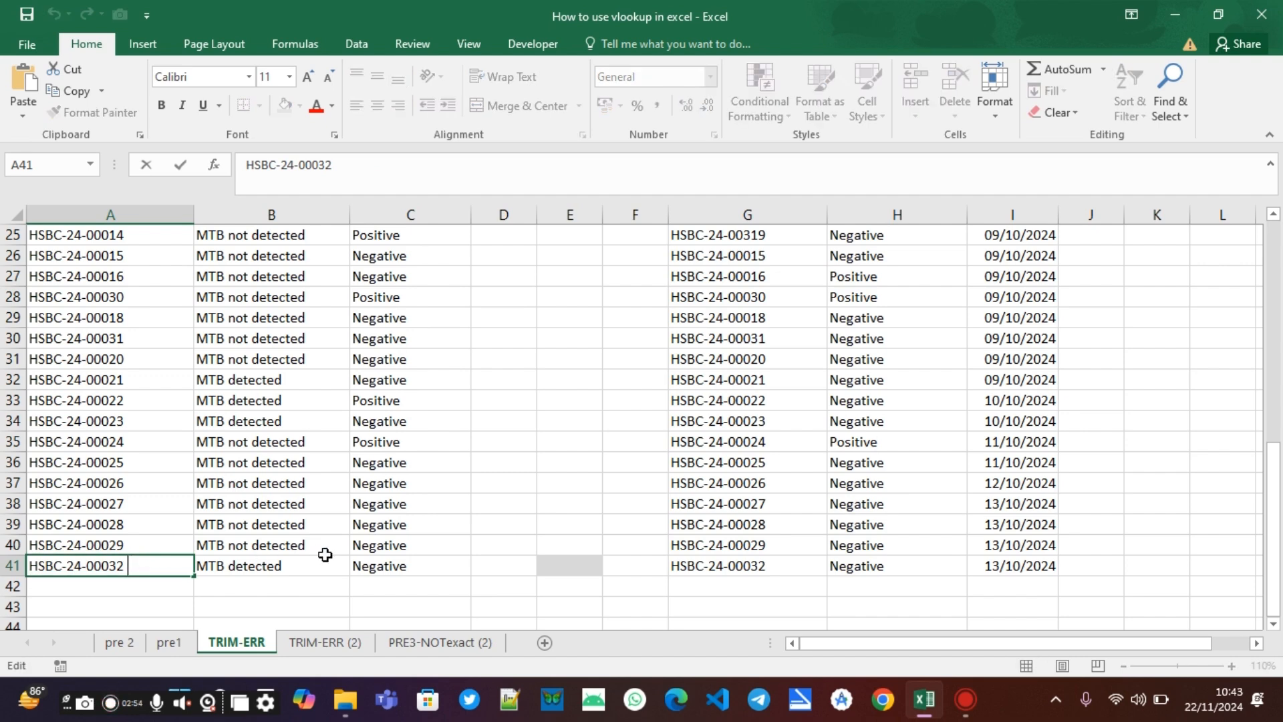
{"action": "scroll", "coordinate": [411, 511], "scroll_direction": "up", "scroll_amount": 6}
{"action": "scroll", "coordinate": [411, 511], "scroll_direction": "up", "scroll_amount": 2}
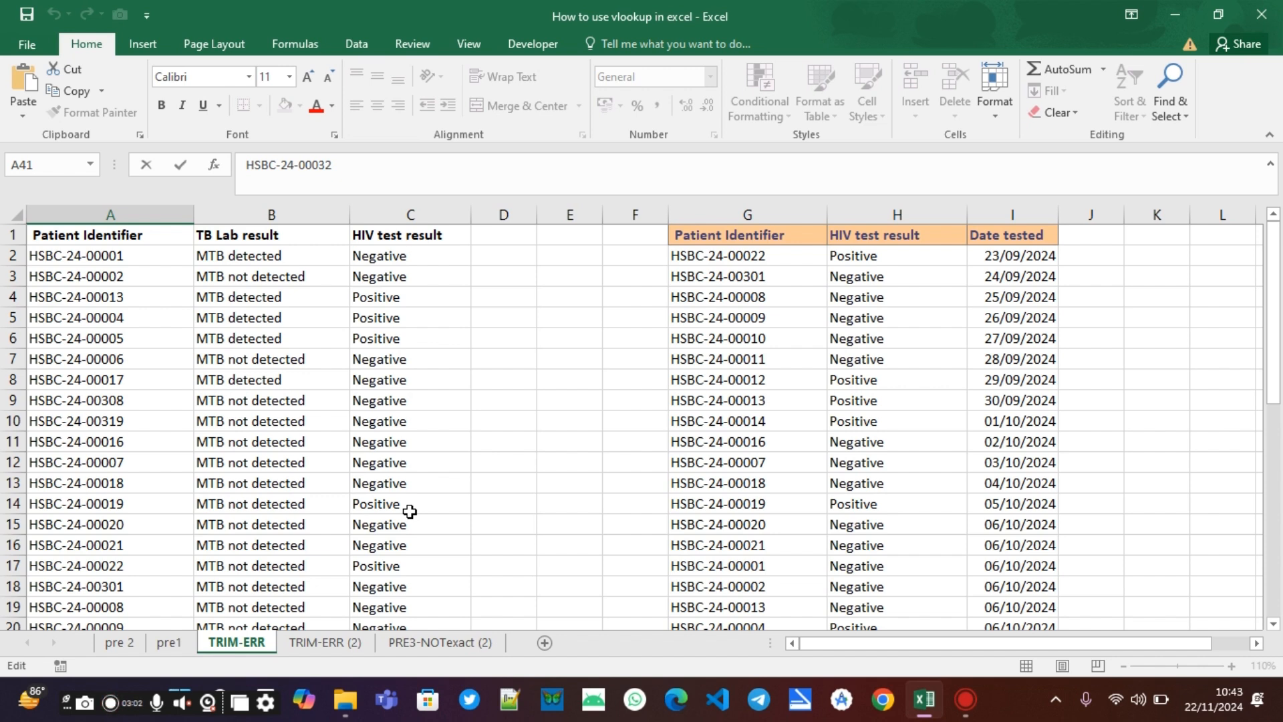
Step: On the TRIM-ERR (2) sheet, start wrapping the VLOOKUP in C9 in the IFNA function
{"action": "left_click", "coordinate": [326, 642]}
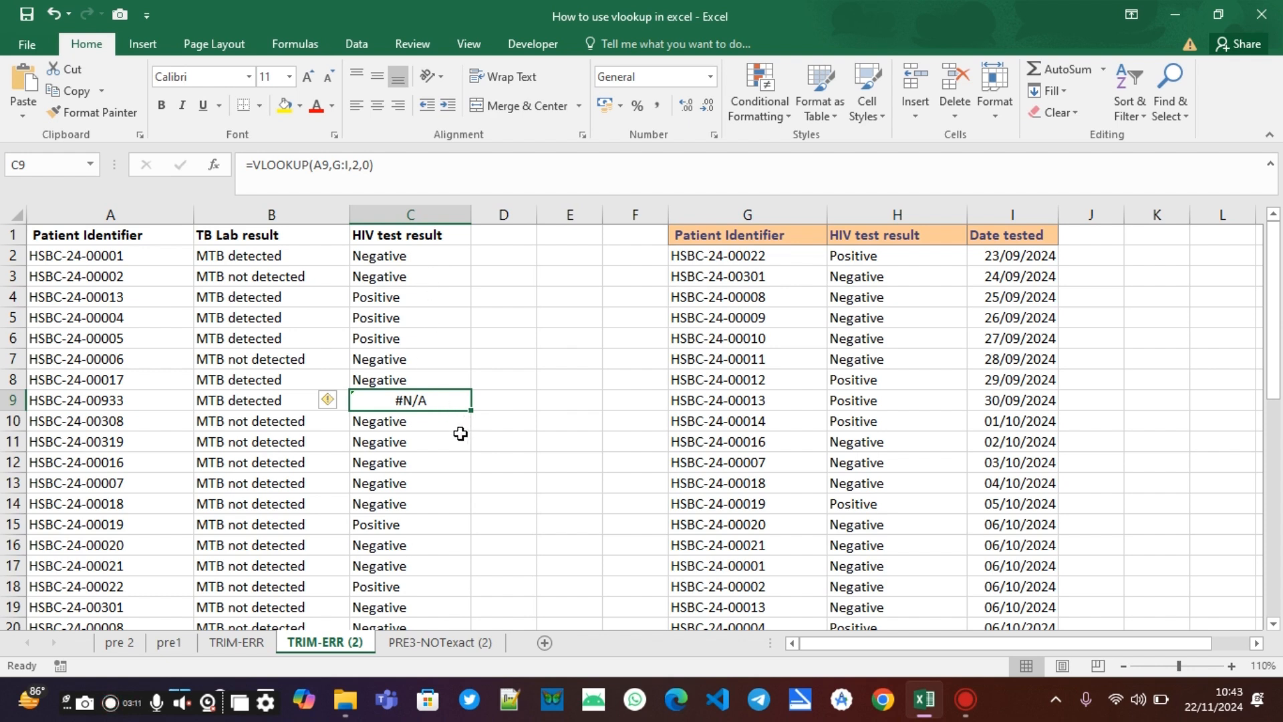
{"action": "left_click", "coordinate": [151, 401]}
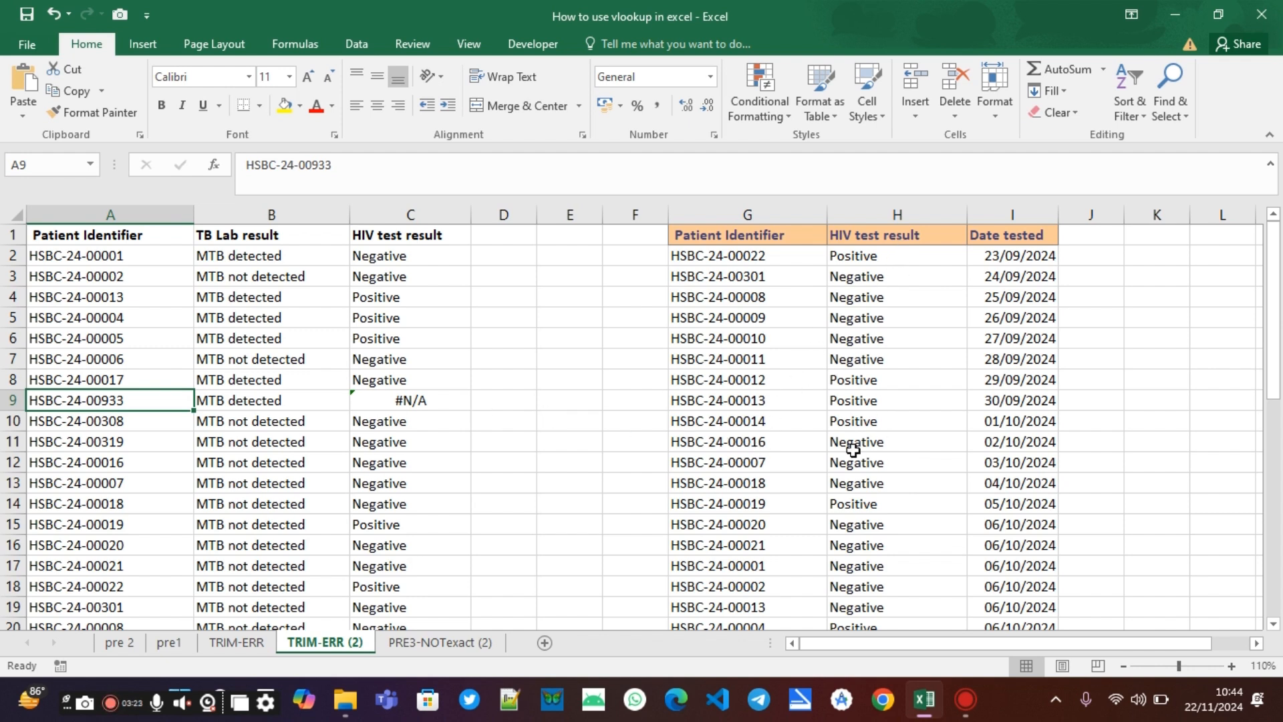
{"action": "left_click", "coordinate": [403, 399]}
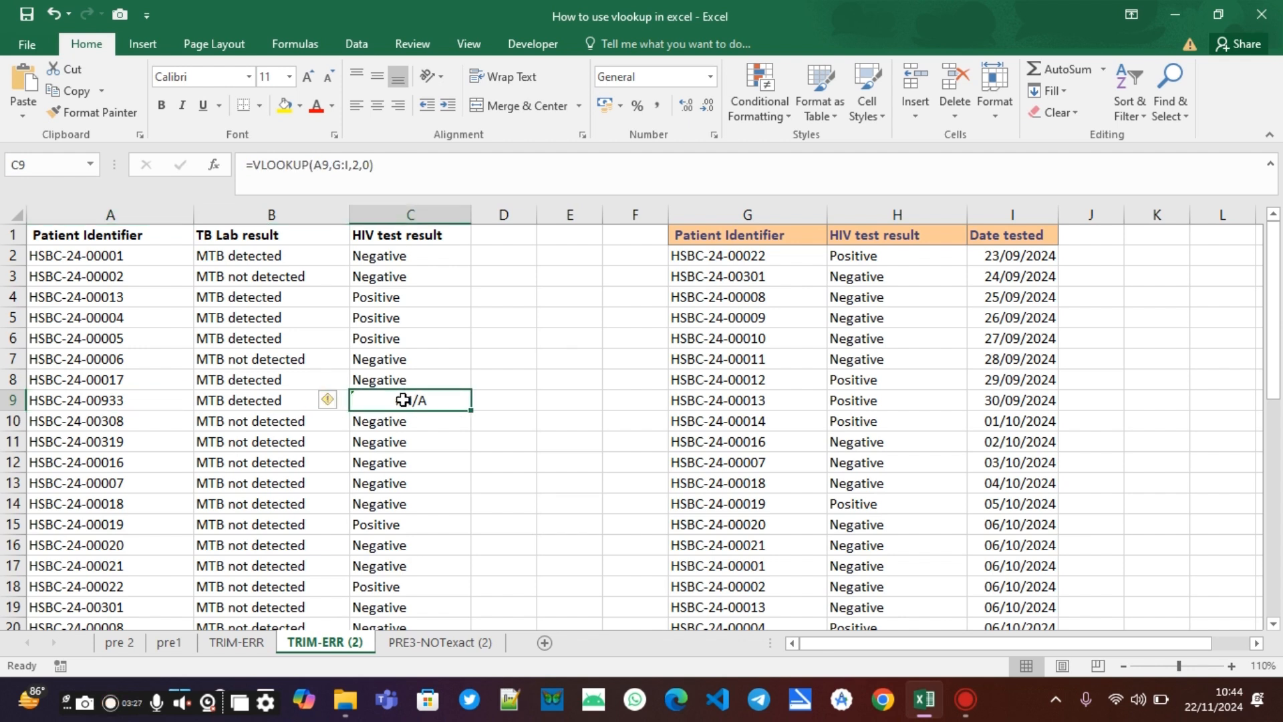
{"action": "left_click", "coordinate": [255, 168]}
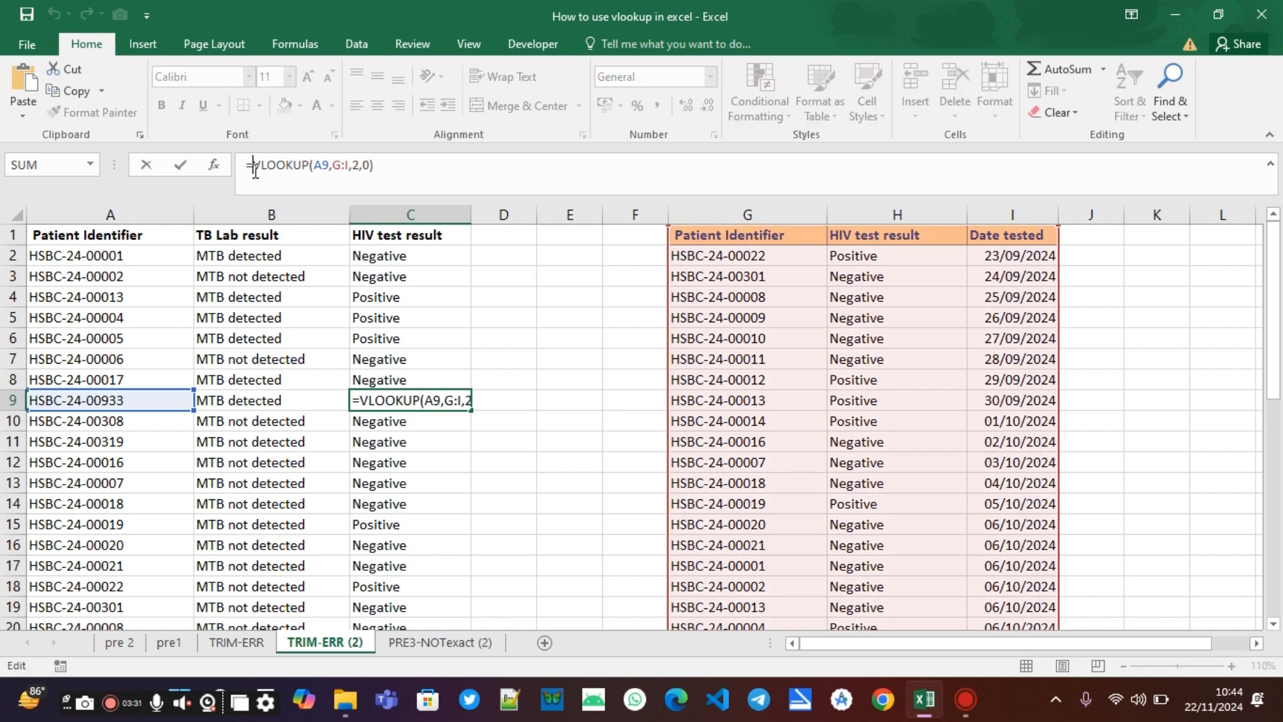
{"action": "type", "text": "IFNA"}
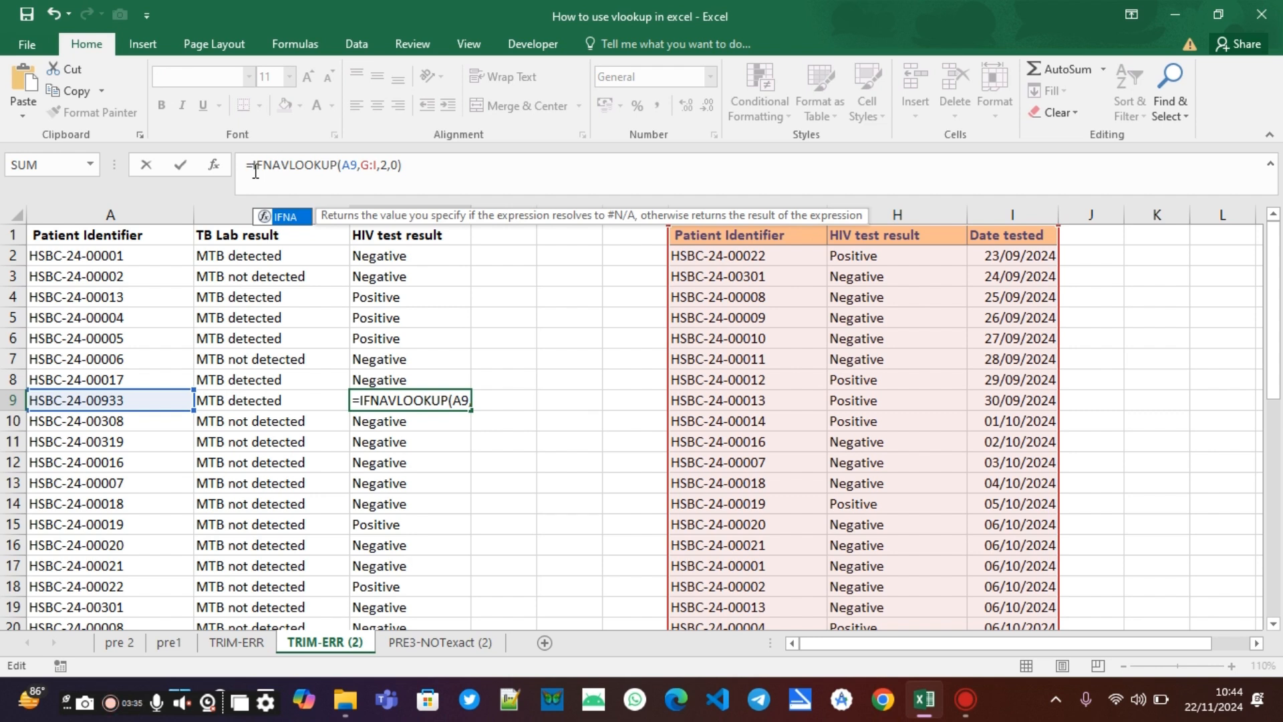
{"action": "type", "text": "("}
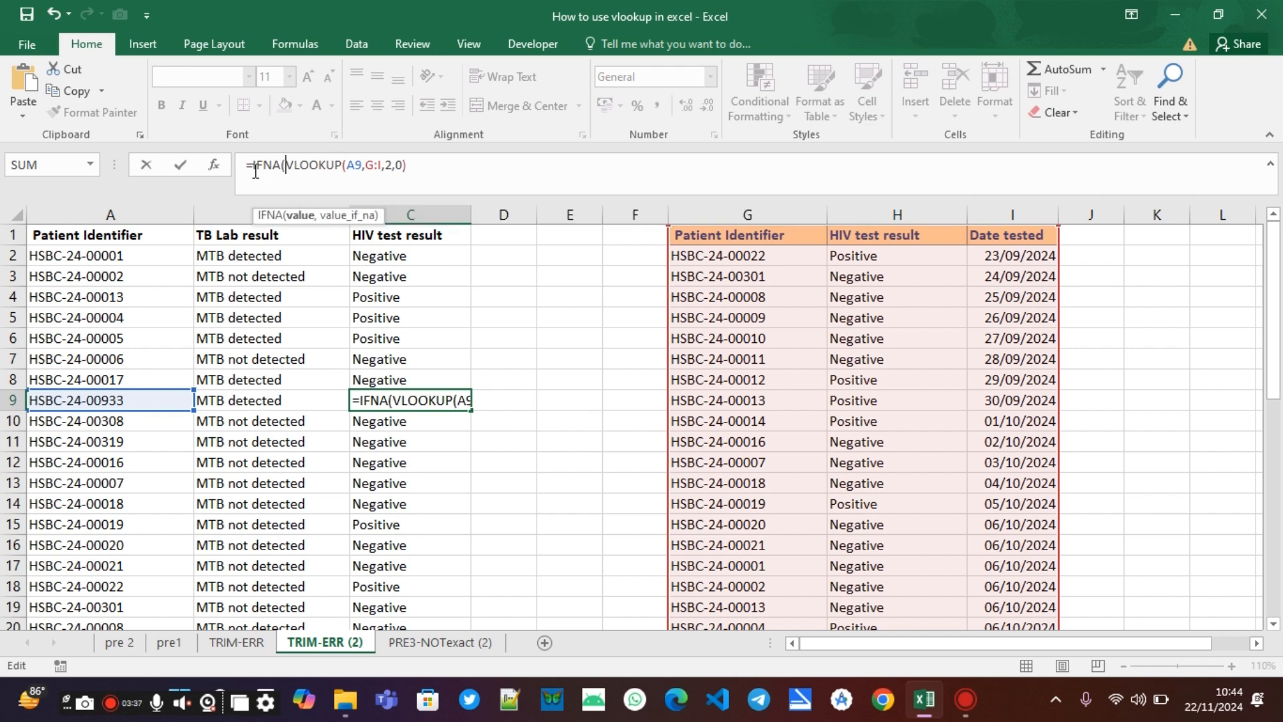
Step: Complete the IFNA formula in C9 with "RESULT NOT FOUND" as the value returned for #N/A
{"action": "left_click", "coordinate": [416, 171]}
{"action": "type", "text": ",\""}
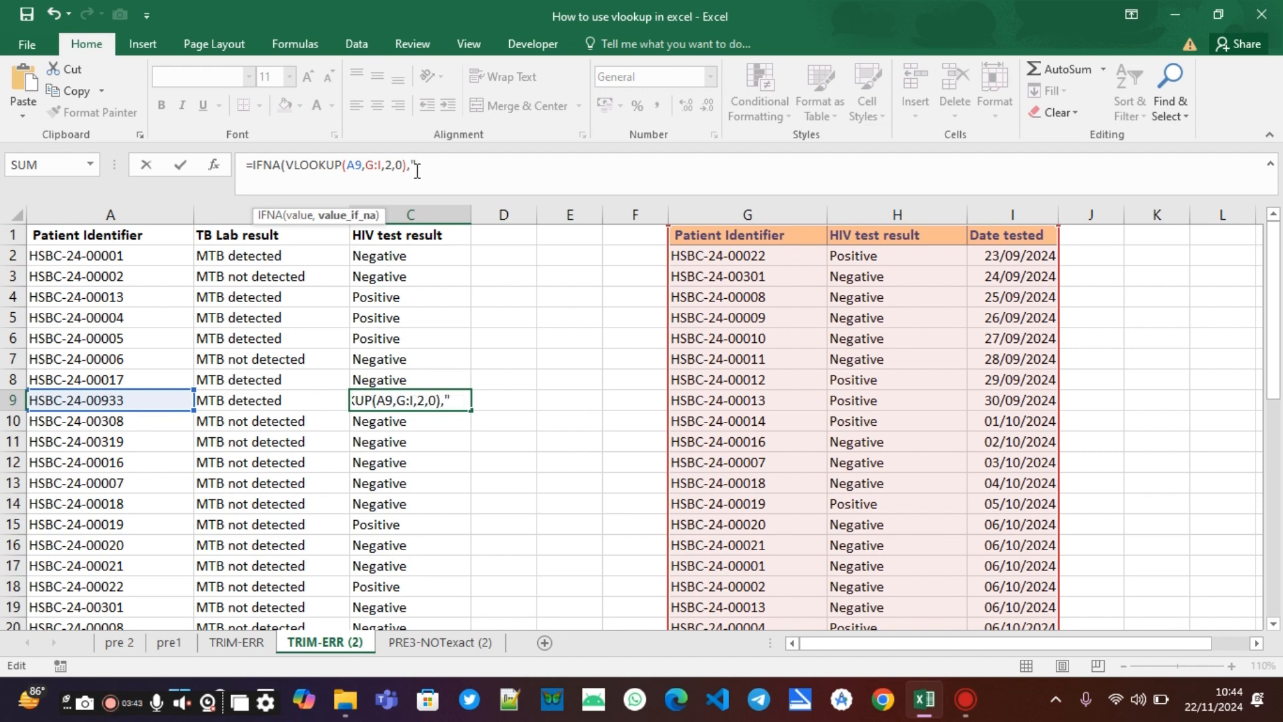
{"action": "type", "text": "RESUL"}
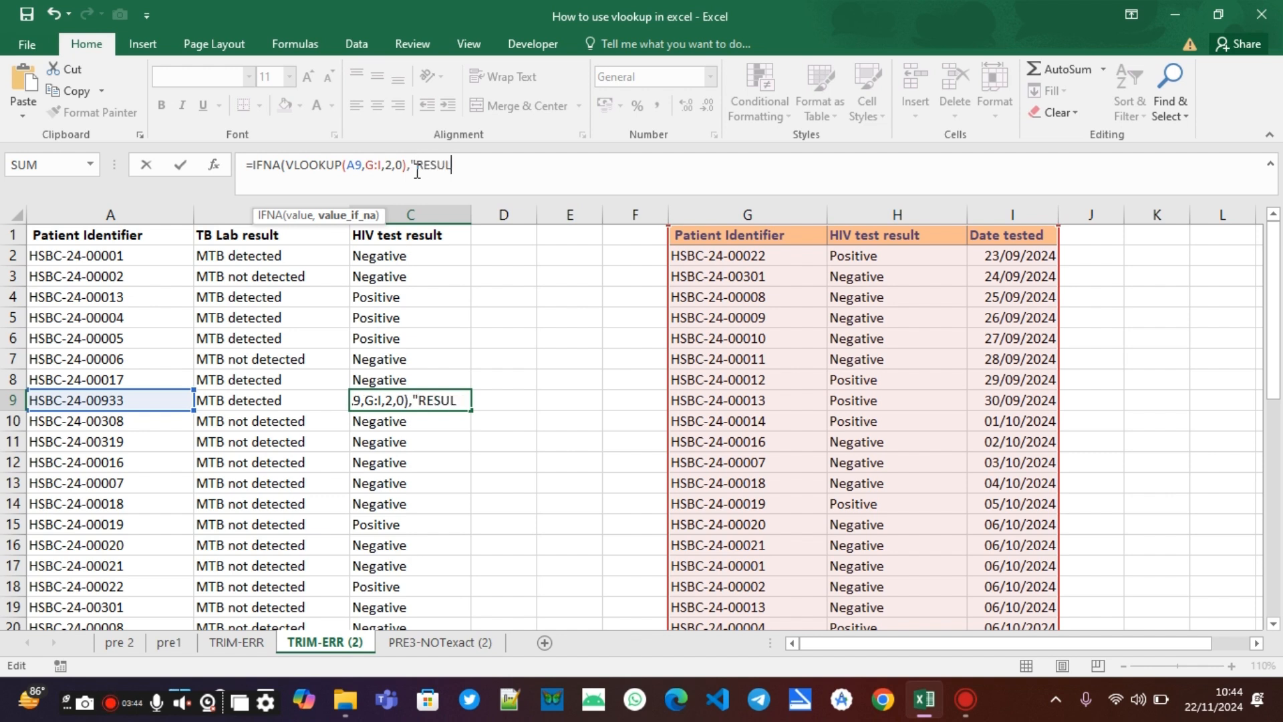
{"action": "type", "text": "T NOT"}
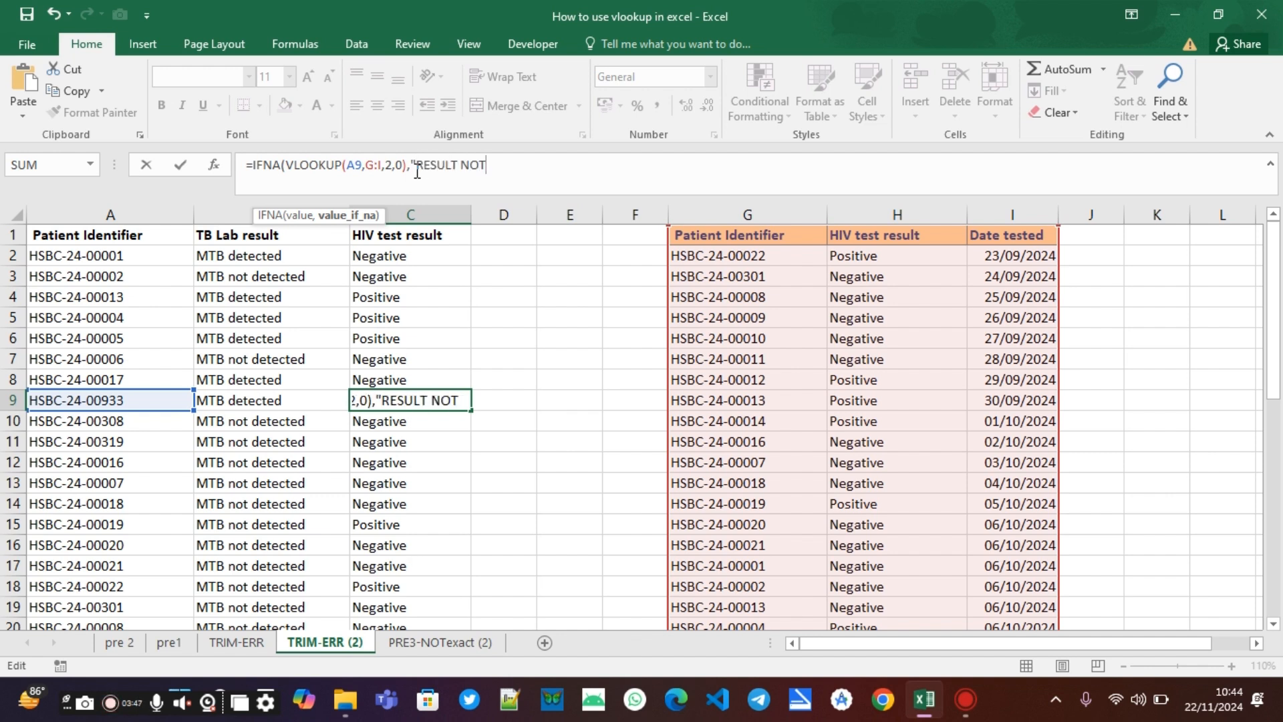
{"action": "type", "text": " FOUN"}
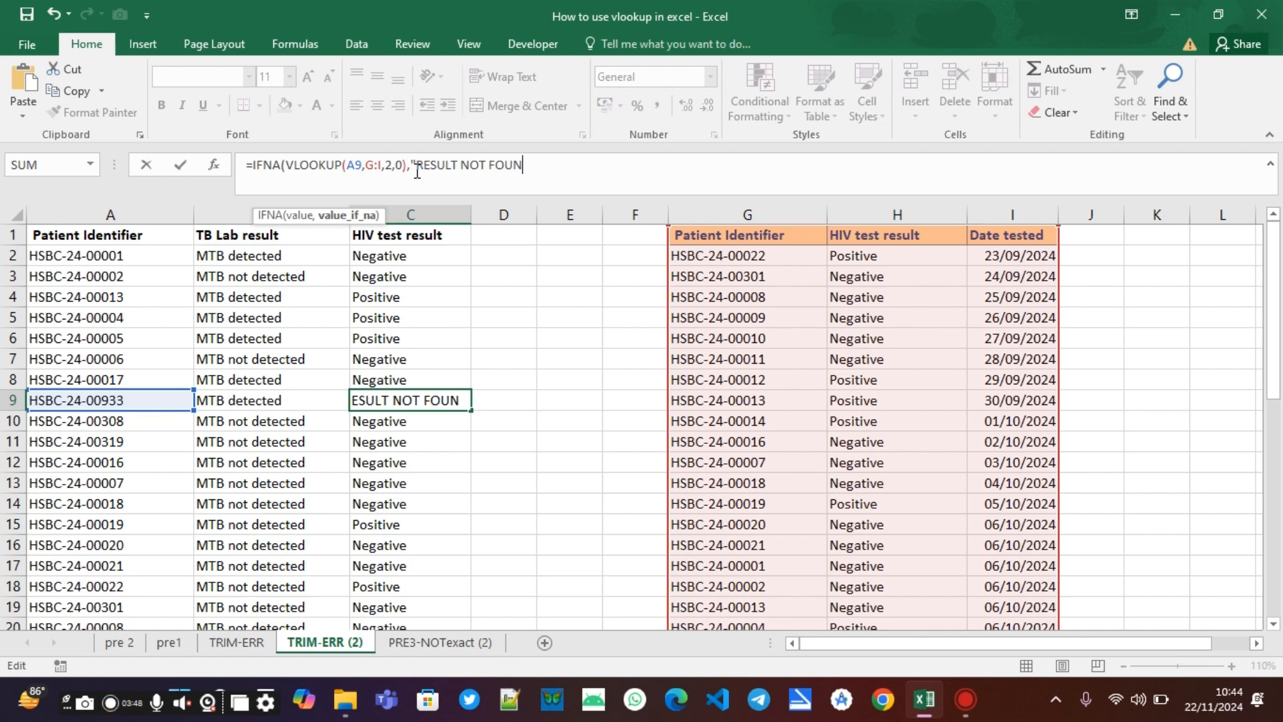
{"action": "type", "text": "D)"}
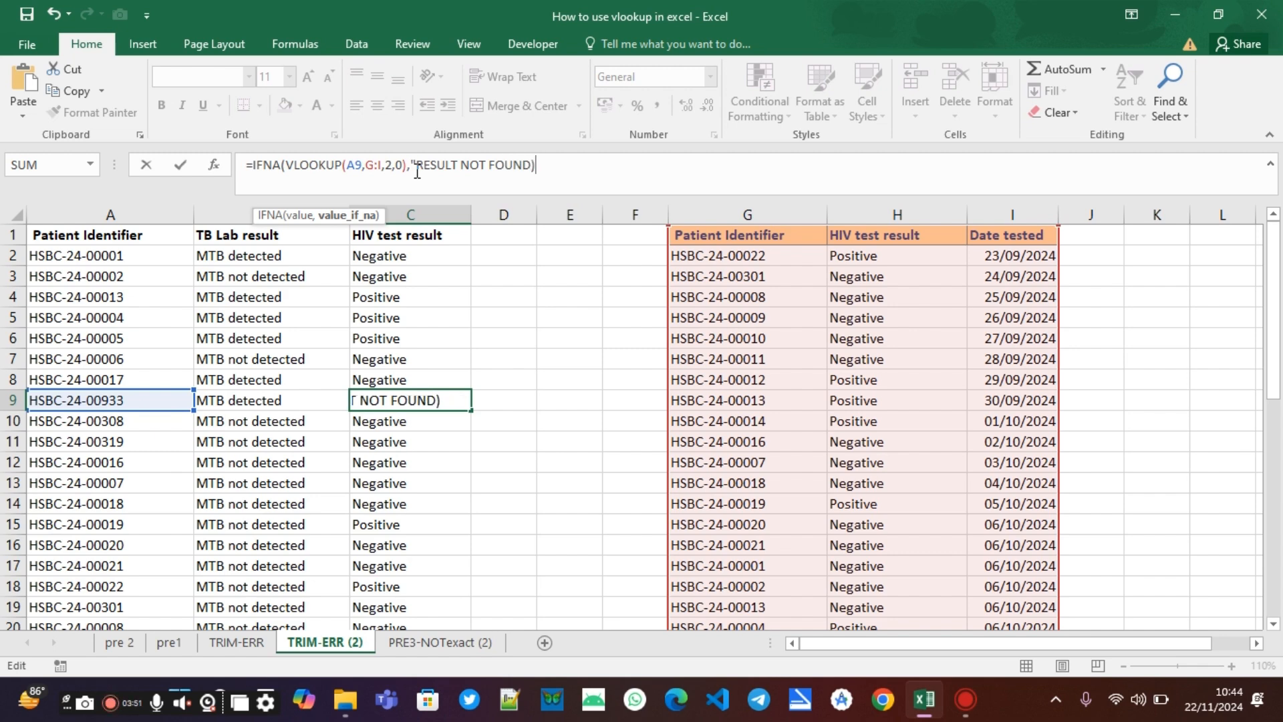
{"action": "key", "text": "Return"}
{"action": "key", "text": "n"}
{"action": "left_click", "coordinate": [533, 167]}
{"action": "type", "text": "\""}
{"action": "left_click", "coordinate": [576, 167]}
{"action": "key", "text": "Return"}
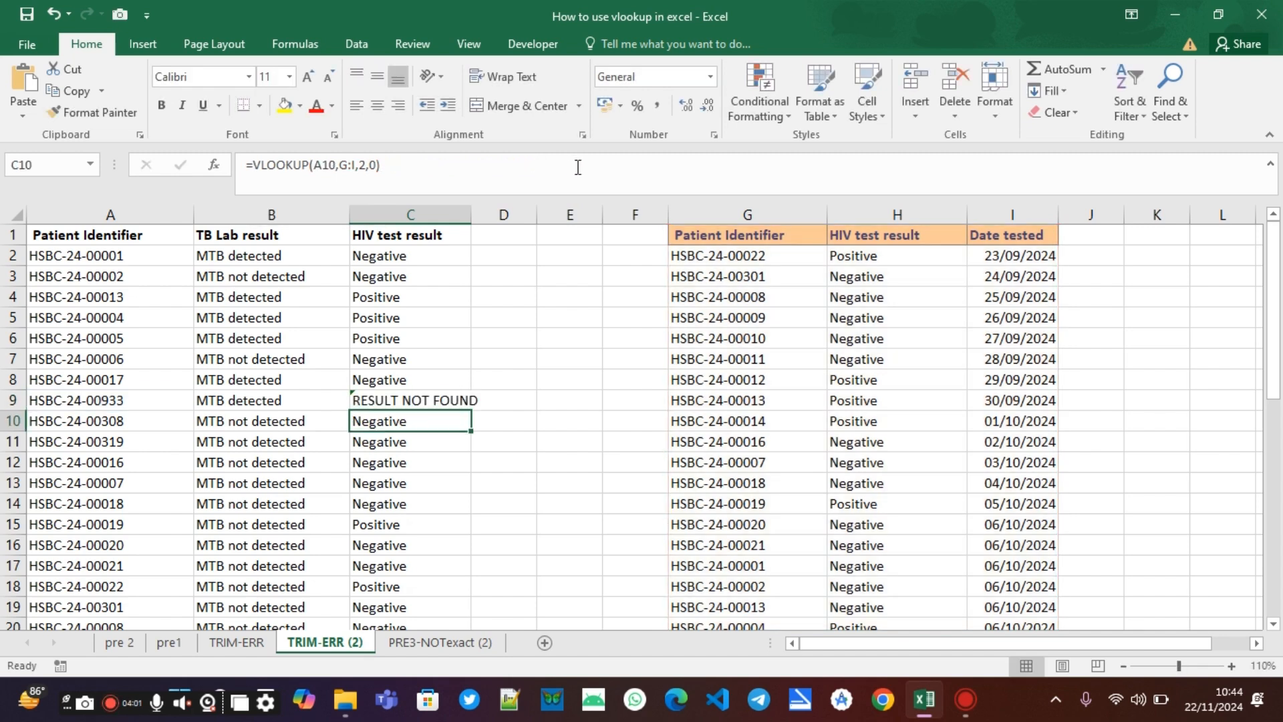
Step: Replace the IFNA function in the C9 formula with IFERROR, keeping its arguments
{"action": "left_click", "coordinate": [447, 394]}
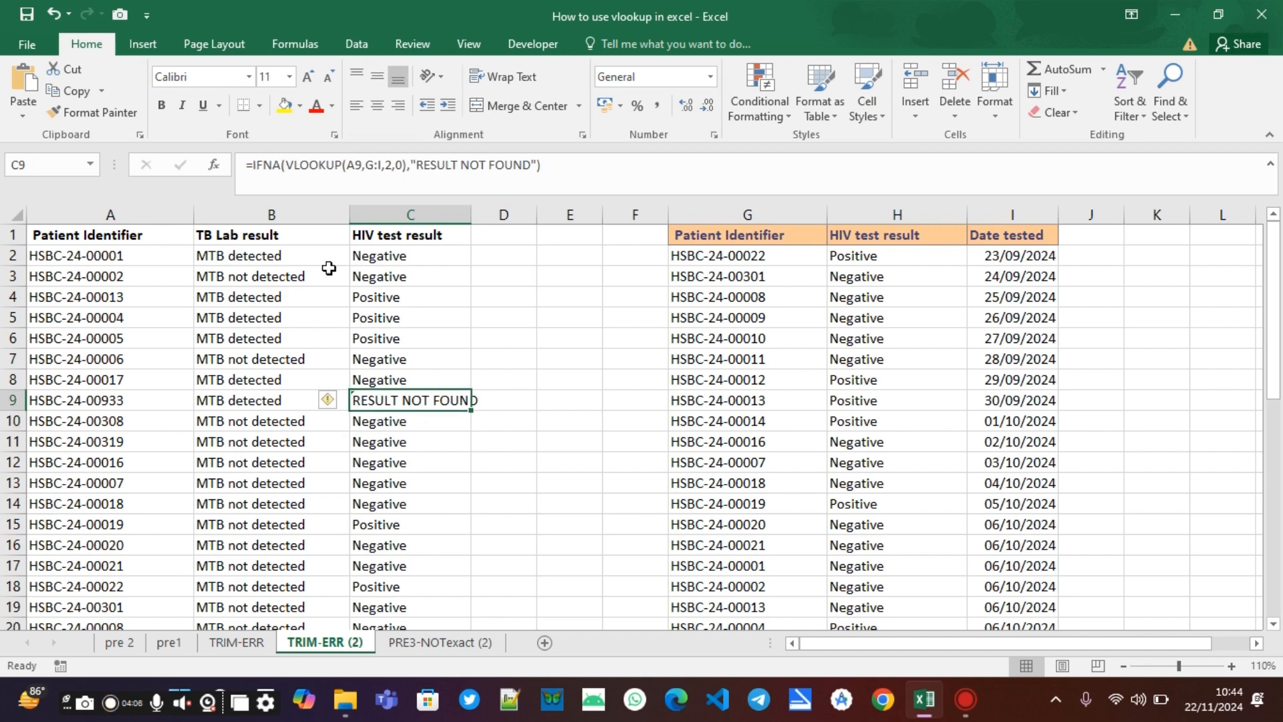
{"action": "left_click", "coordinate": [279, 169]}
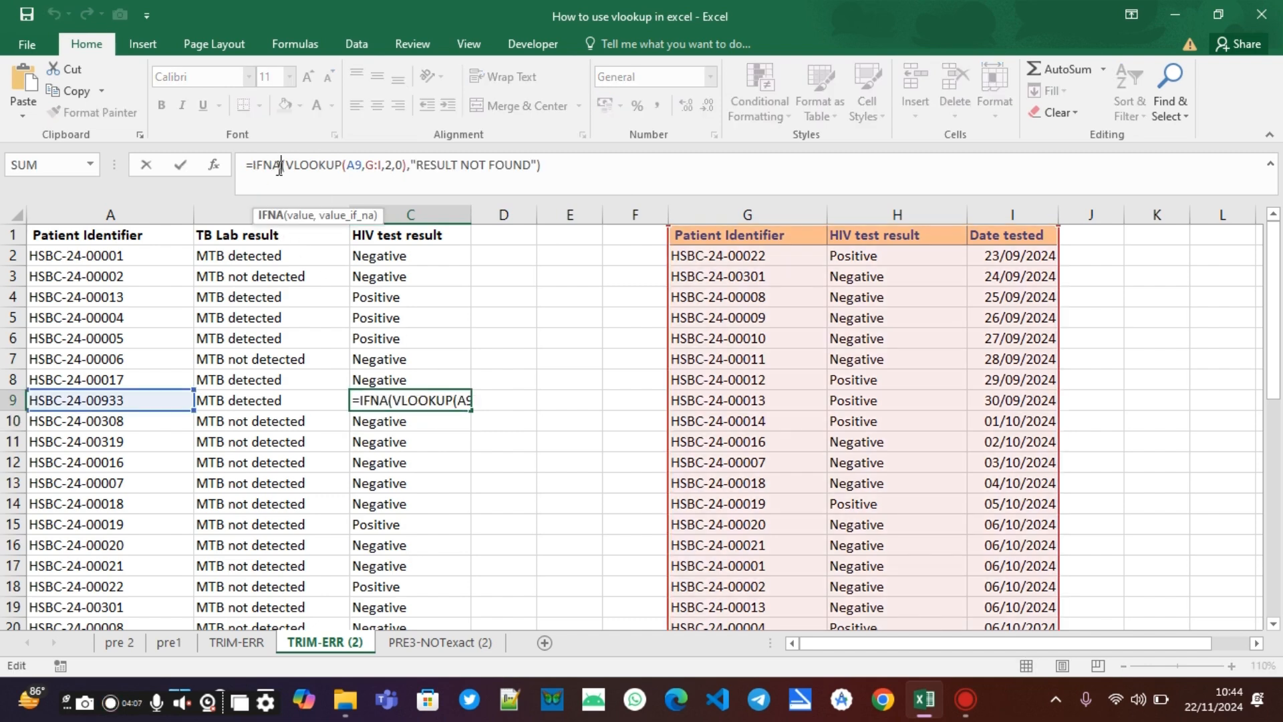
{"action": "key", "text": "BackSpace"}
{"action": "key", "text": "BackSpace"}
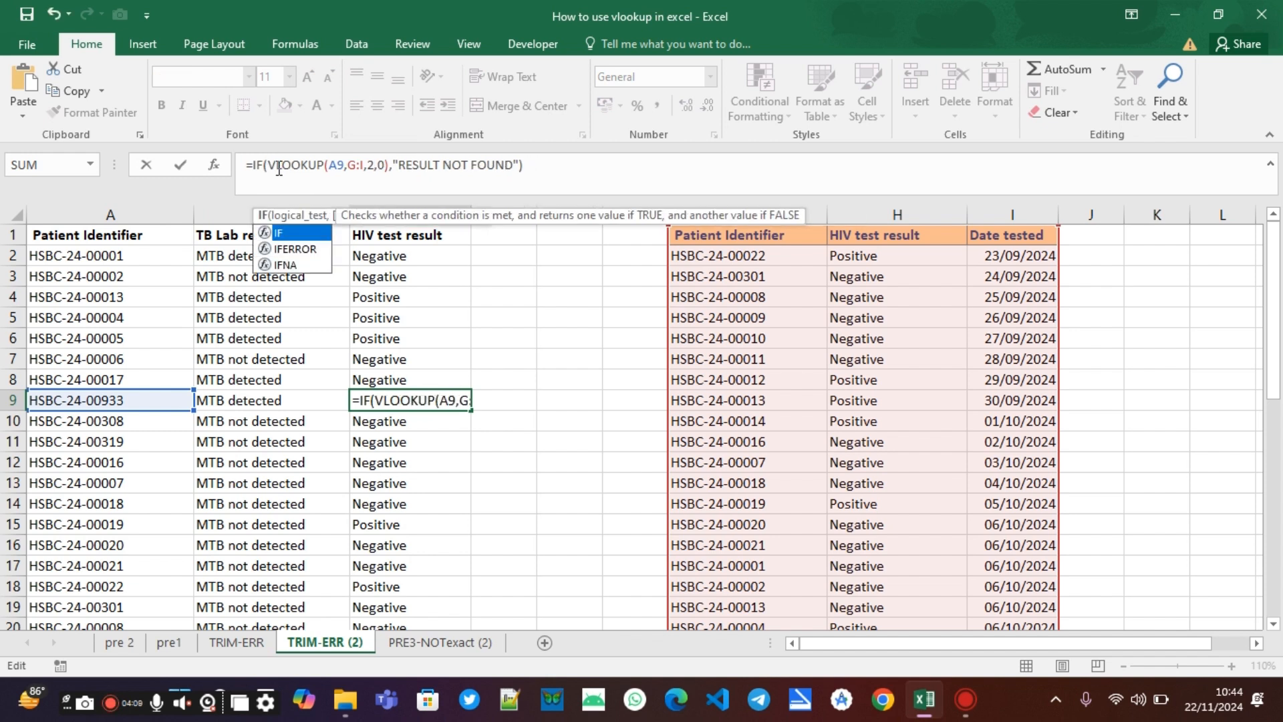
{"action": "type", "text": "E"}
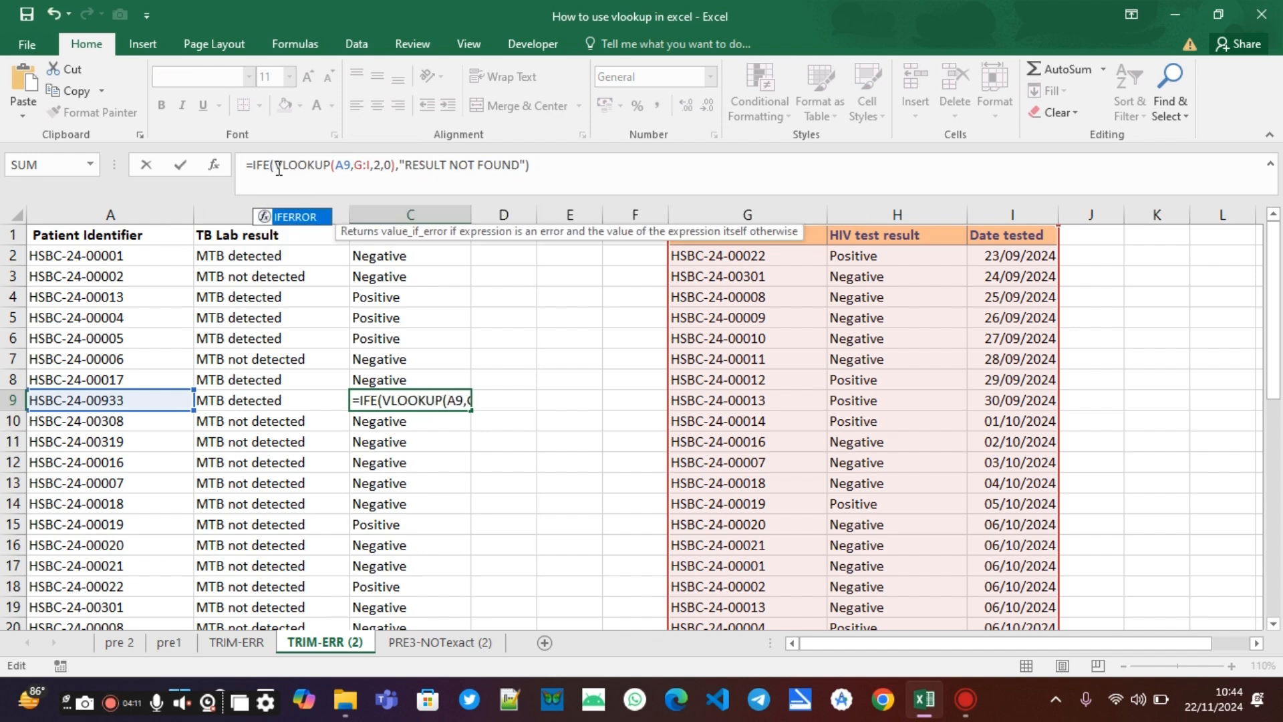
{"action": "type", "text": "RROR"}
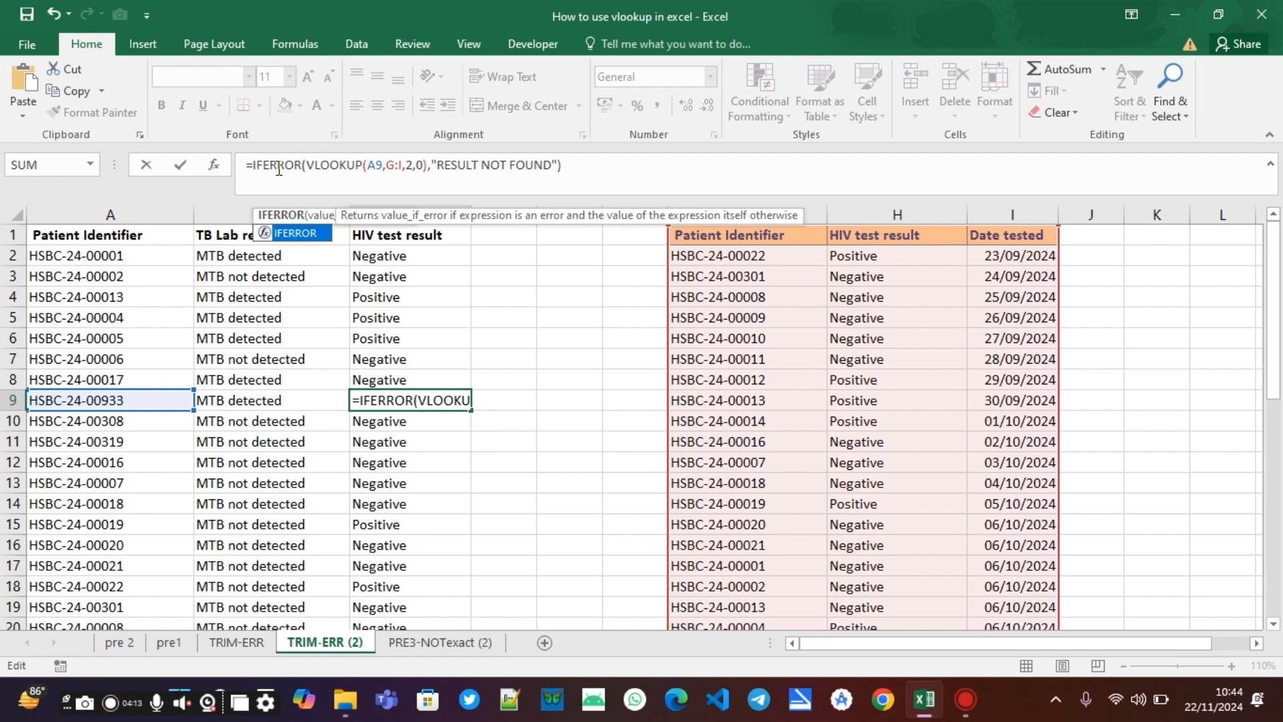
{"action": "left_click", "coordinate": [595, 162]}
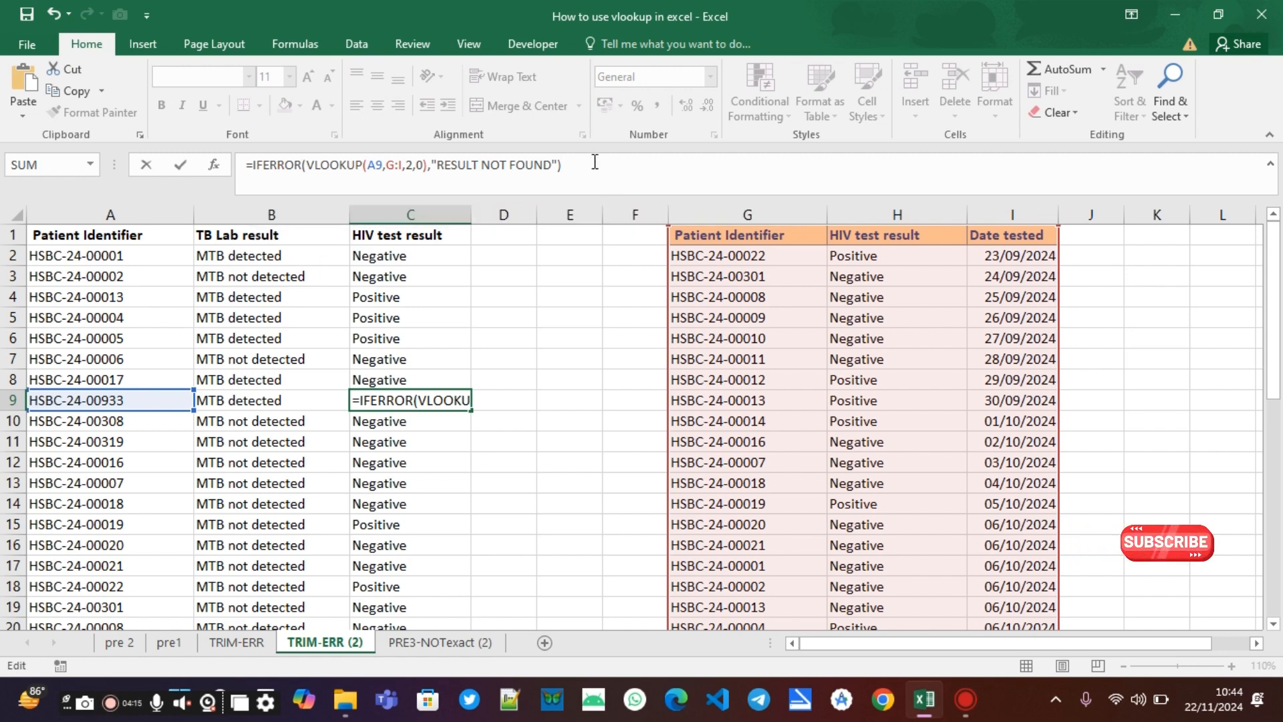
{"action": "key", "text": "Return"}
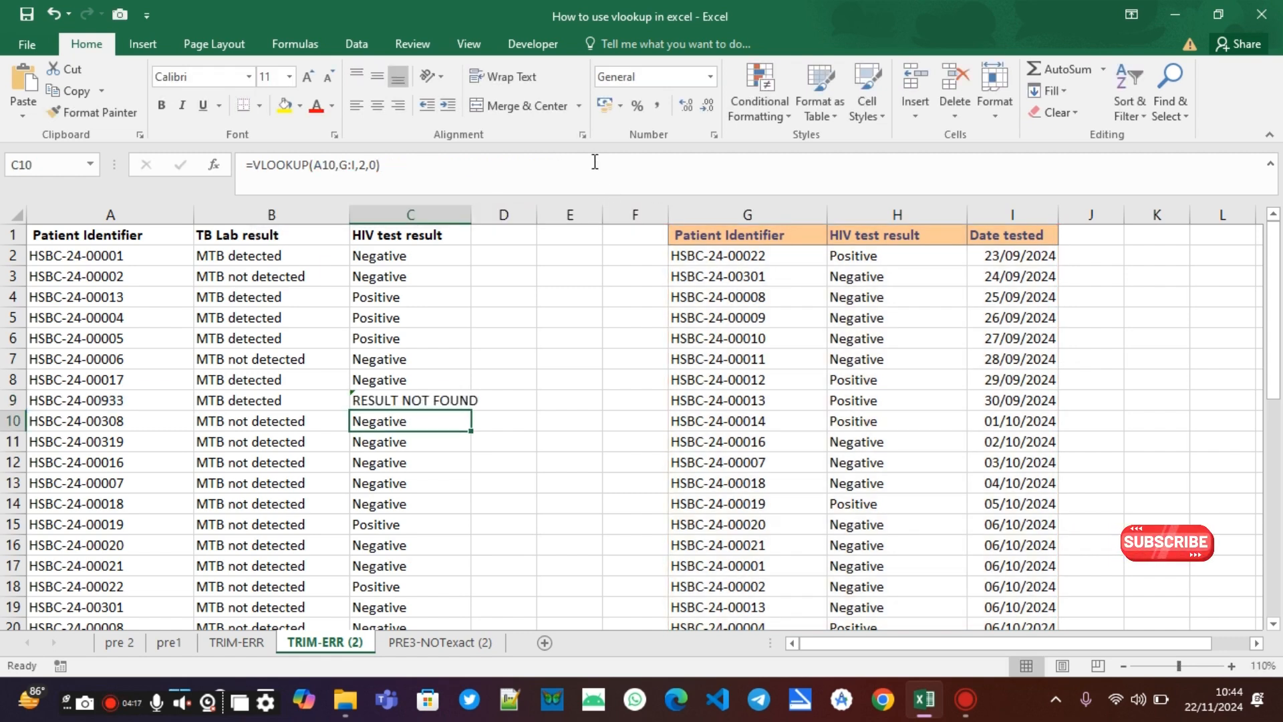
Step: Change the fallback text of the IFERROR formula in C9 to "NOT TESTED"
{"action": "left_click", "coordinate": [425, 402]}
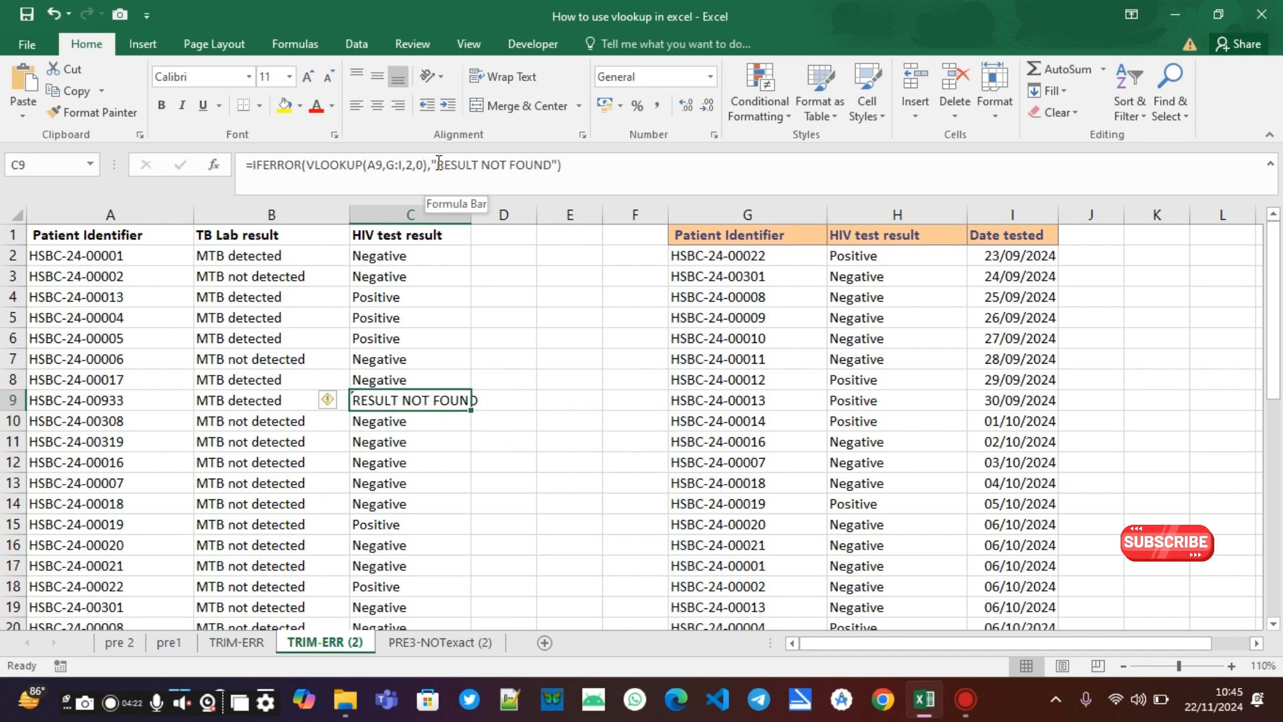
{"action": "double_click", "coordinate": [479, 164]}
{"action": "left_click_drag", "start_coordinate": [481, 164], "coordinate": [554, 165]}
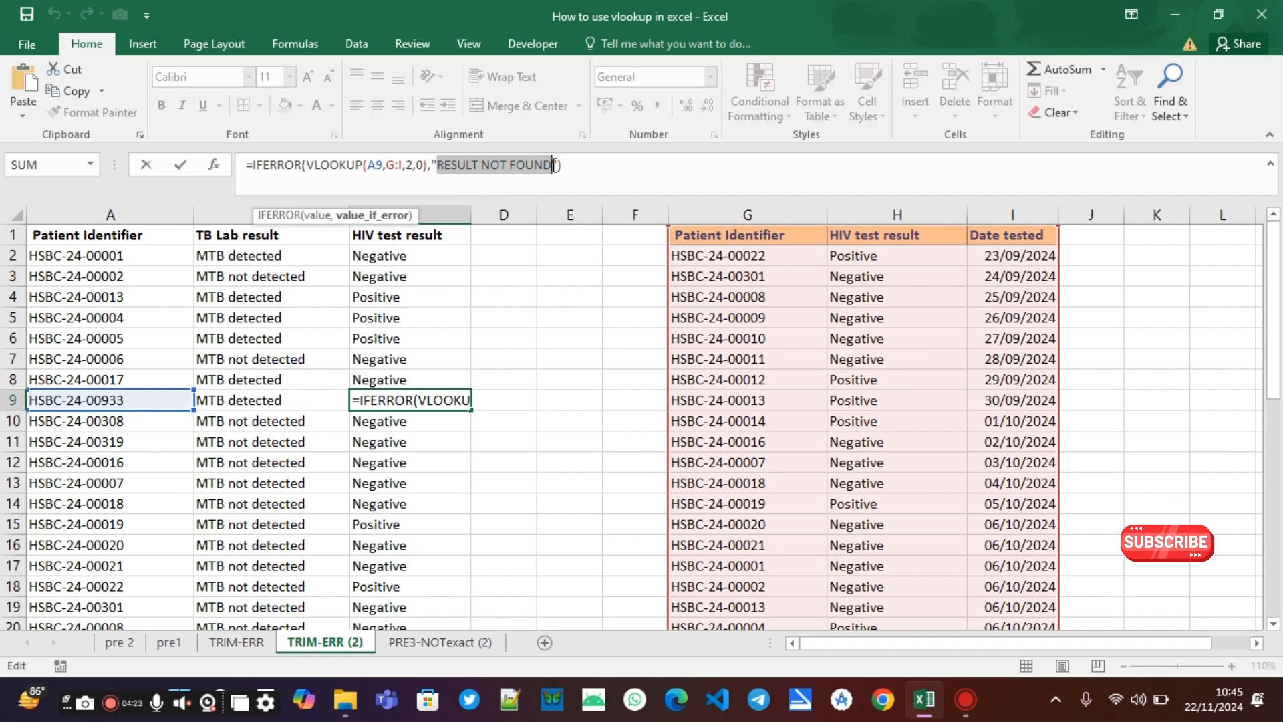
{"action": "type", "text": "NOT T"}
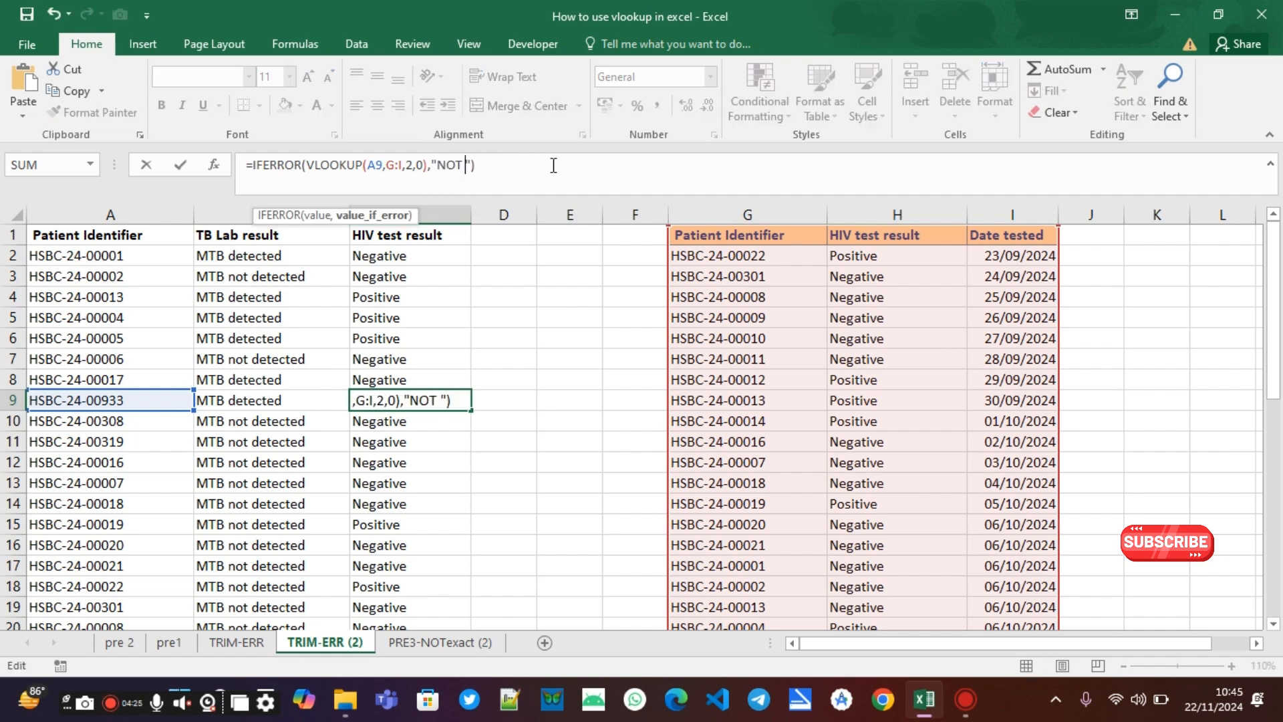
{"action": "type", "text": "ESTED"}
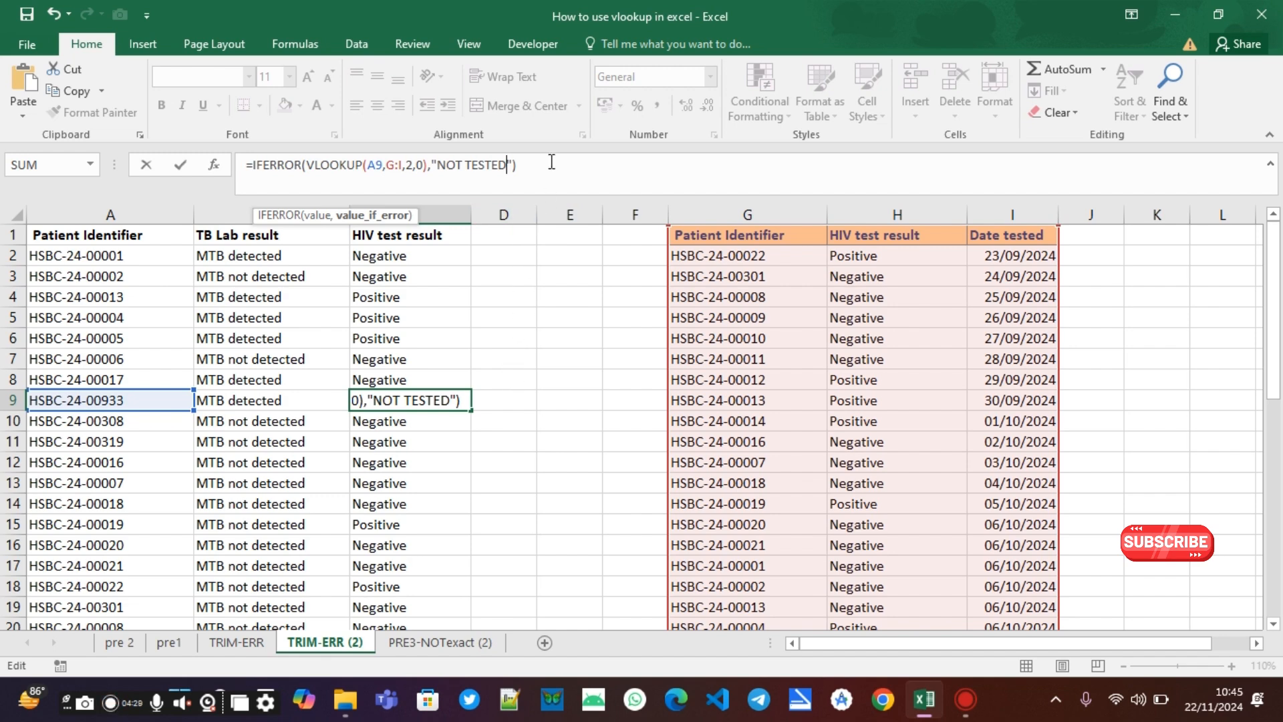
{"action": "key", "text": "Return"}
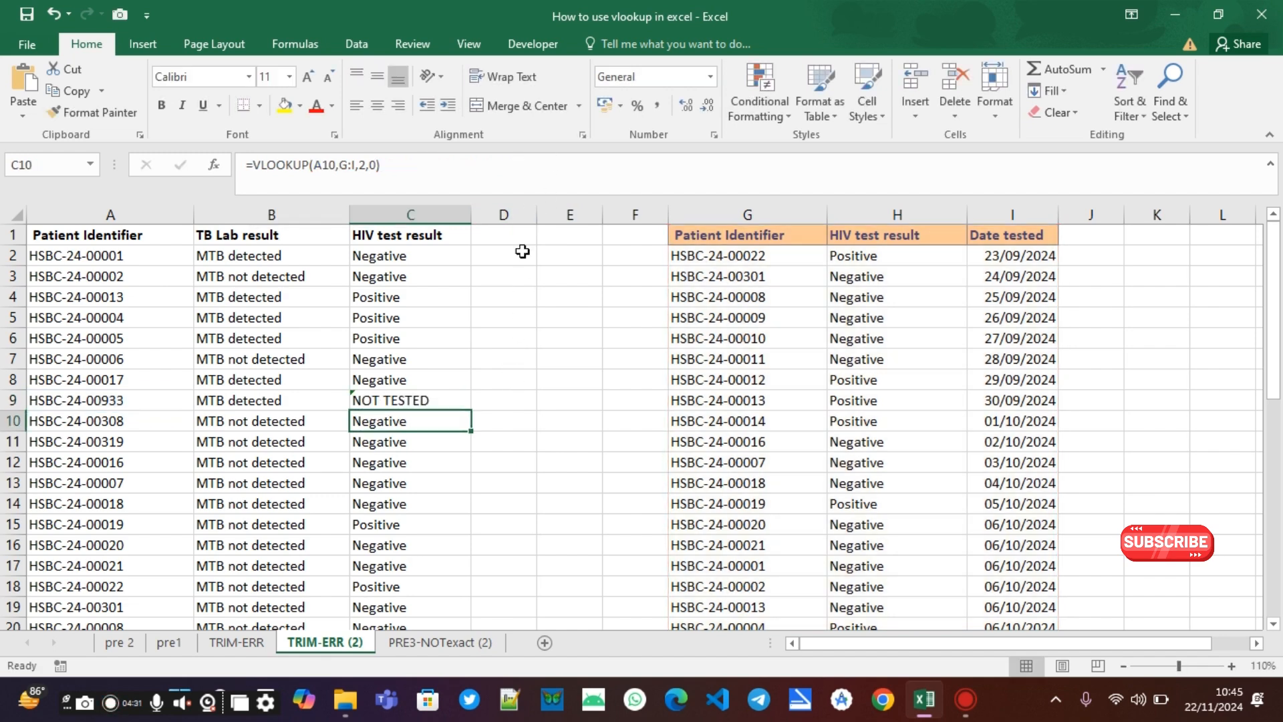
{"action": "left_click", "coordinate": [446, 404]}
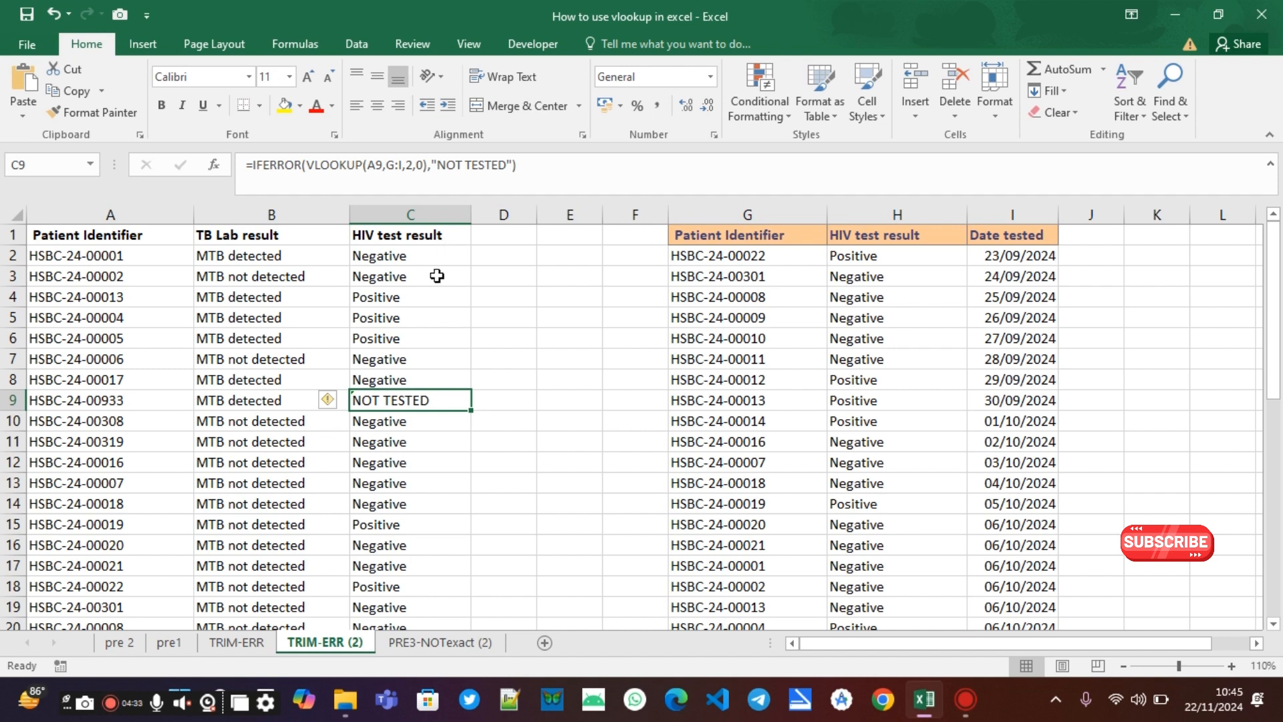
Step: Start wrapping the VLOOKUP formula in C2 in the IFERROR function
{"action": "left_click", "coordinate": [437, 254]}
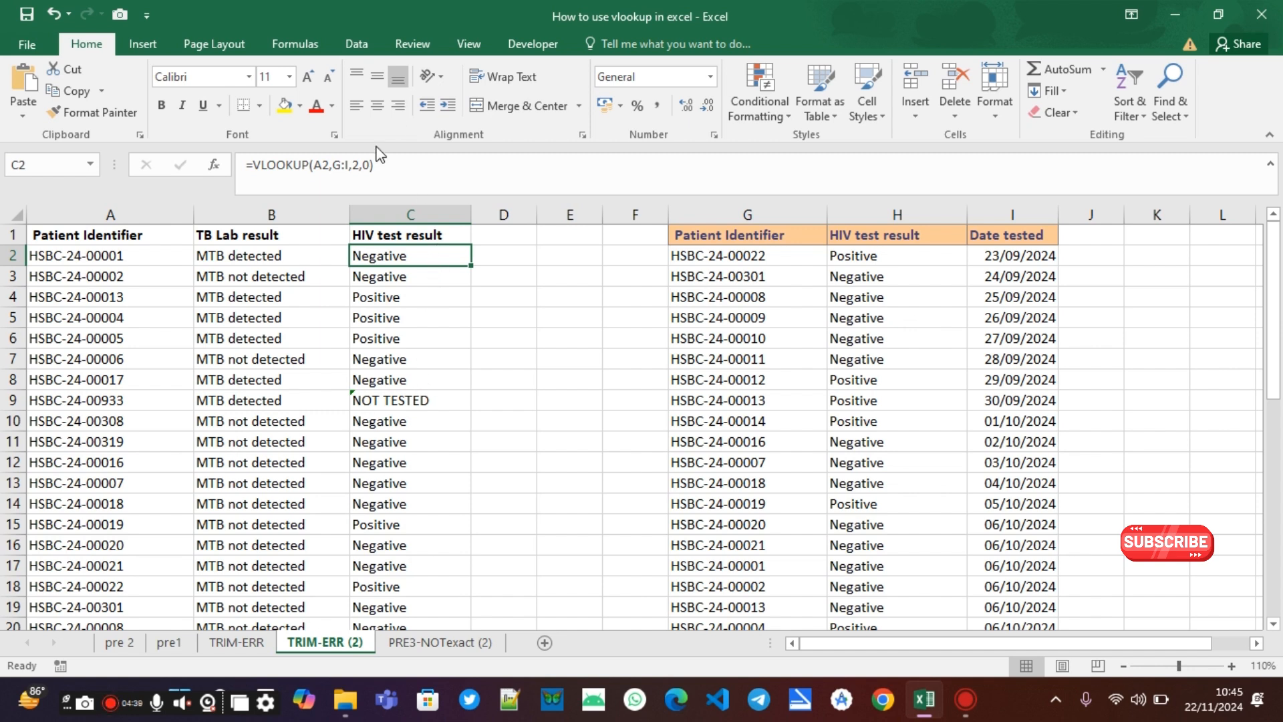
{"action": "left_click", "coordinate": [393, 402]}
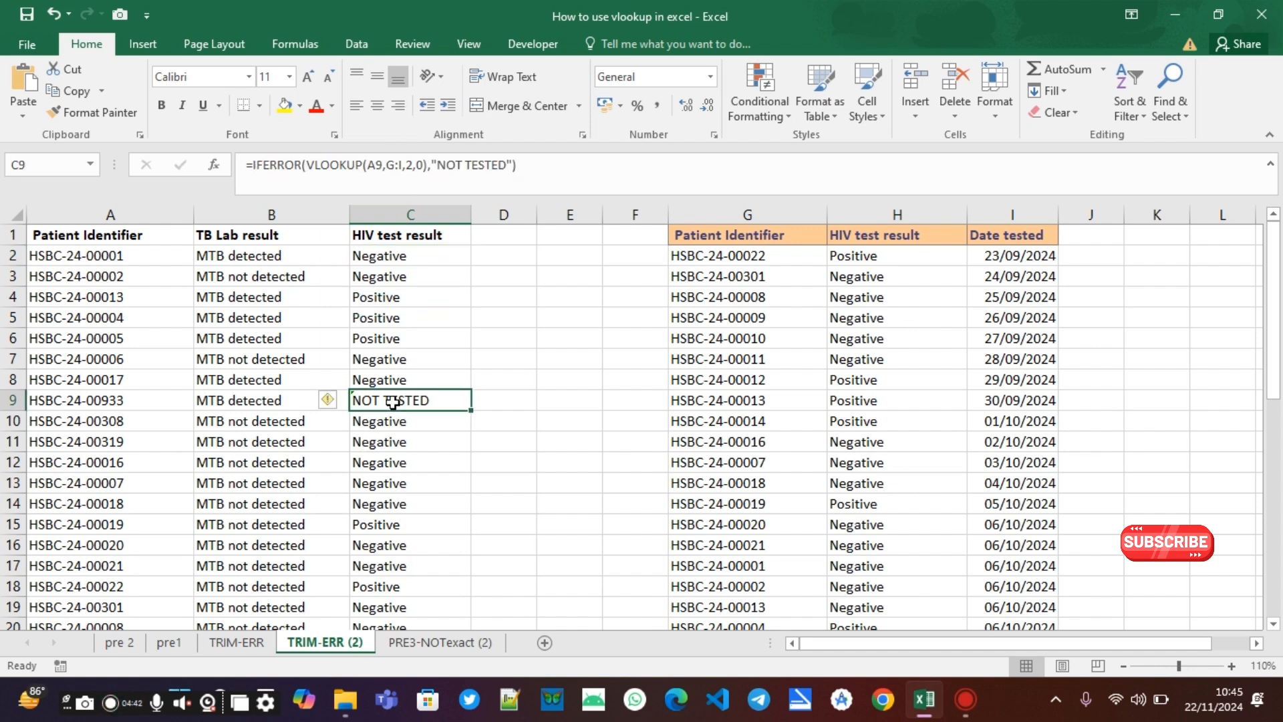
{"action": "left_click", "coordinate": [426, 256]}
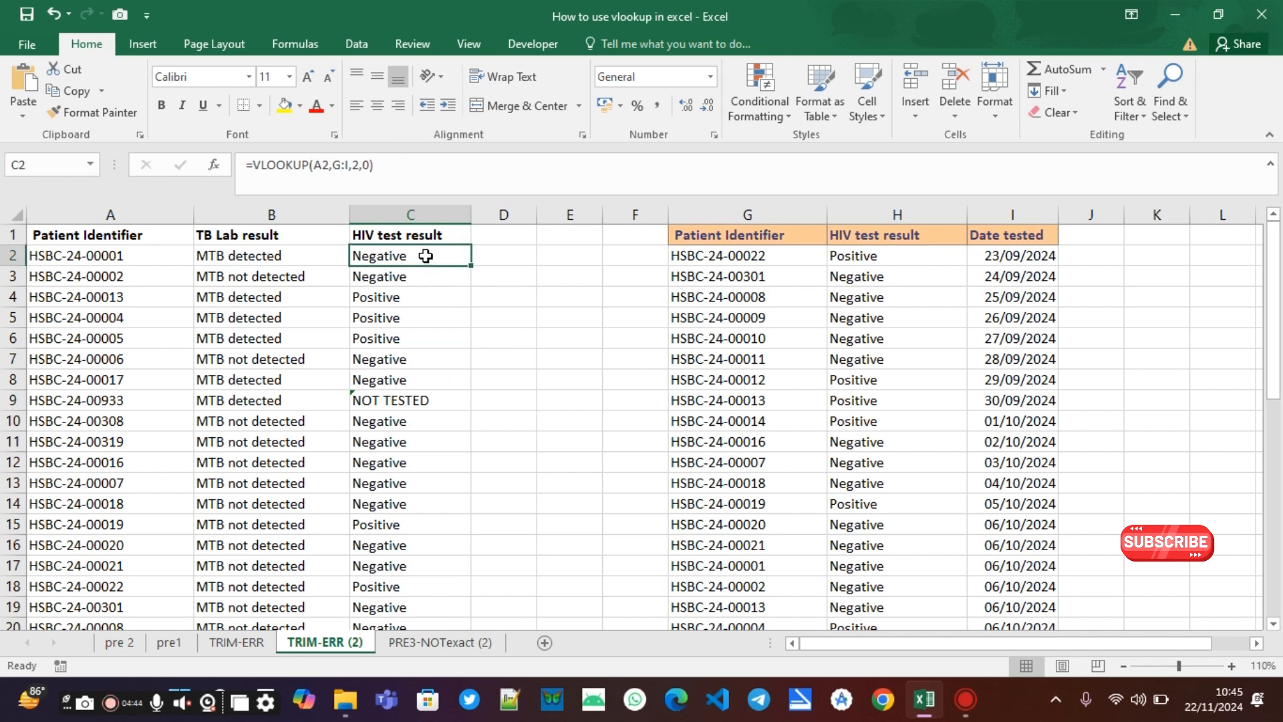
{"action": "left_click", "coordinate": [254, 164]}
{"action": "type", "text": "IF"}
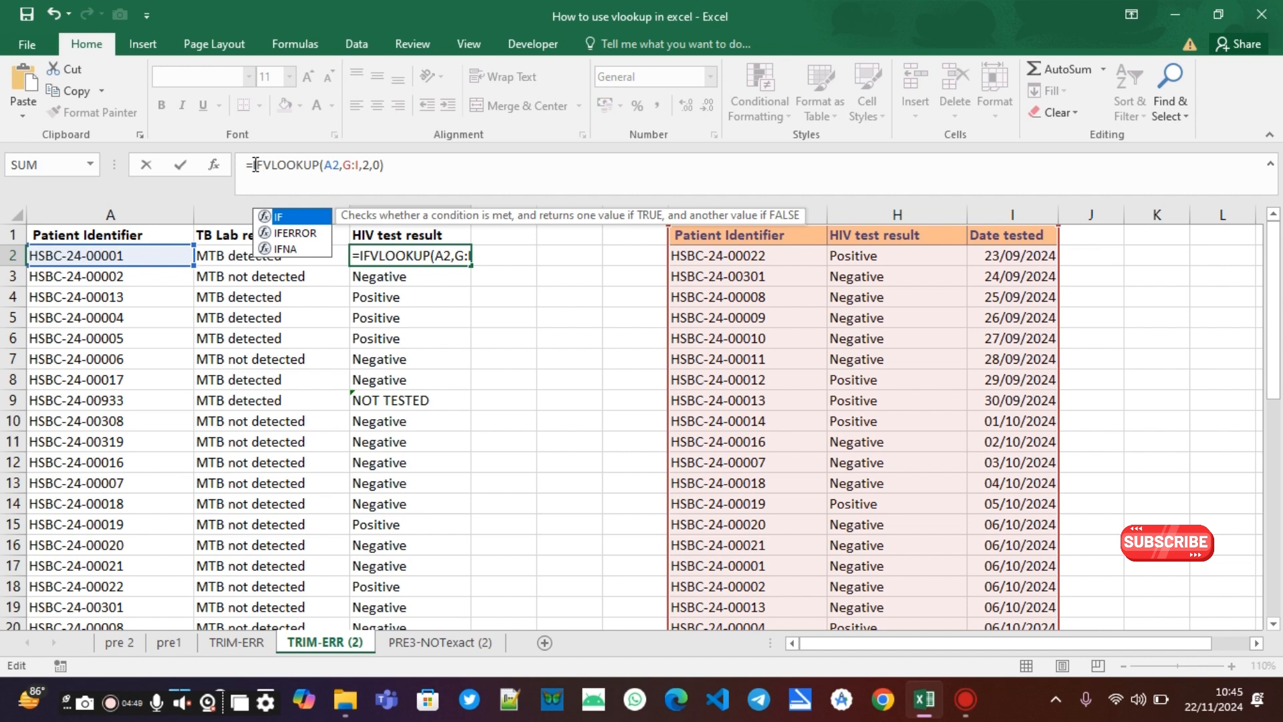
{"action": "key", "text": "Down"}
{"action": "key", "text": "Tab"}
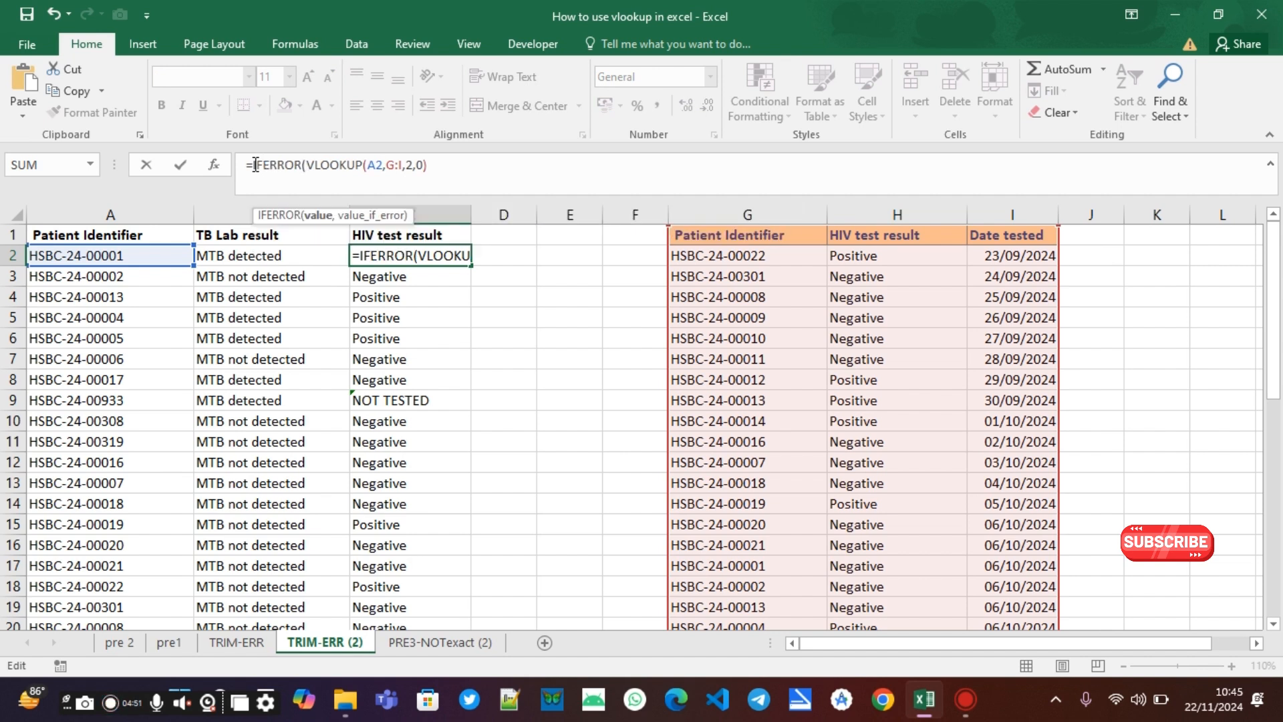
{"action": "left_click", "coordinate": [421, 164]}
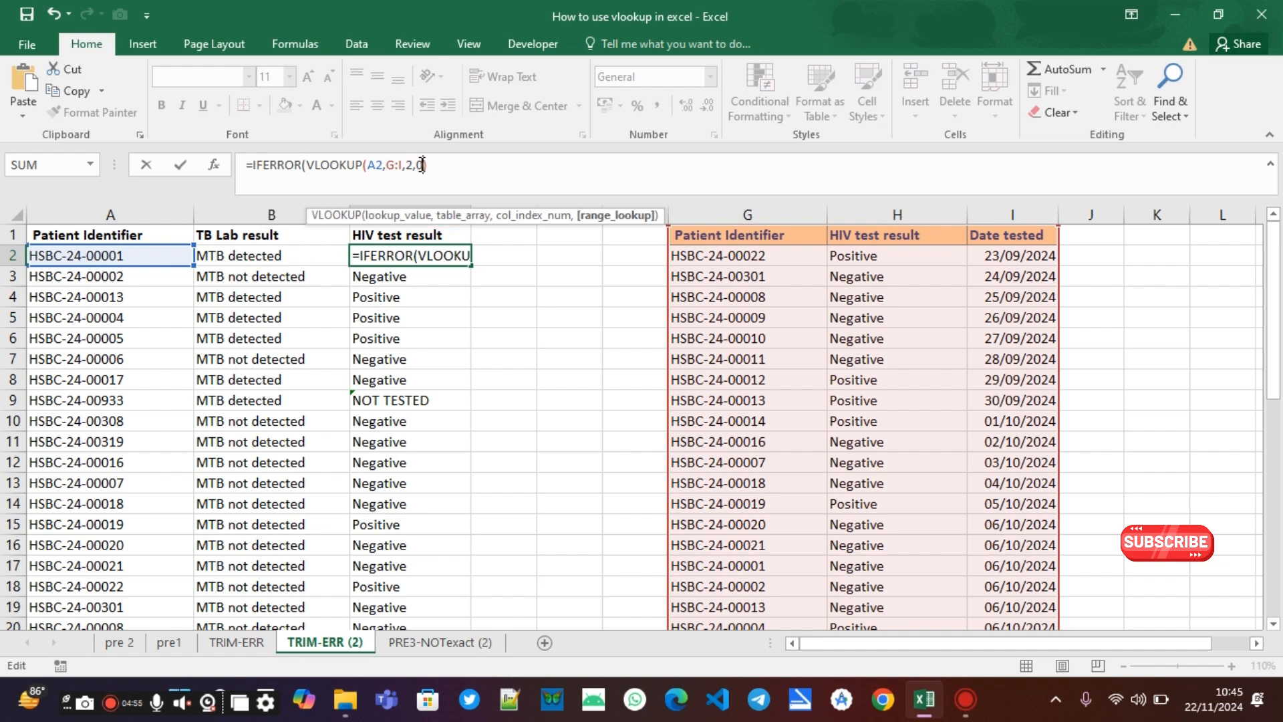
Step: Complete the IFERROR formula in C2 with "RESULT NOT FOUND" as the value returned on error
{"action": "type", "text": "),"}
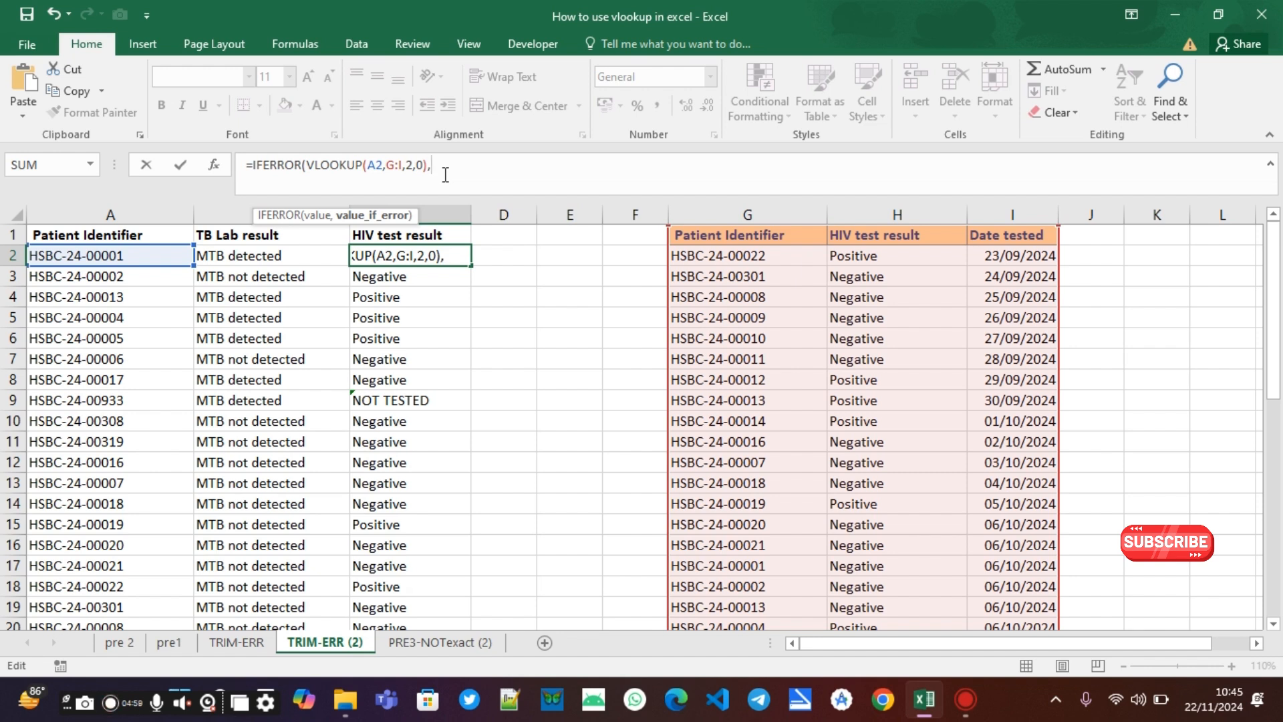
{"action": "type", "text": "\"RES"}
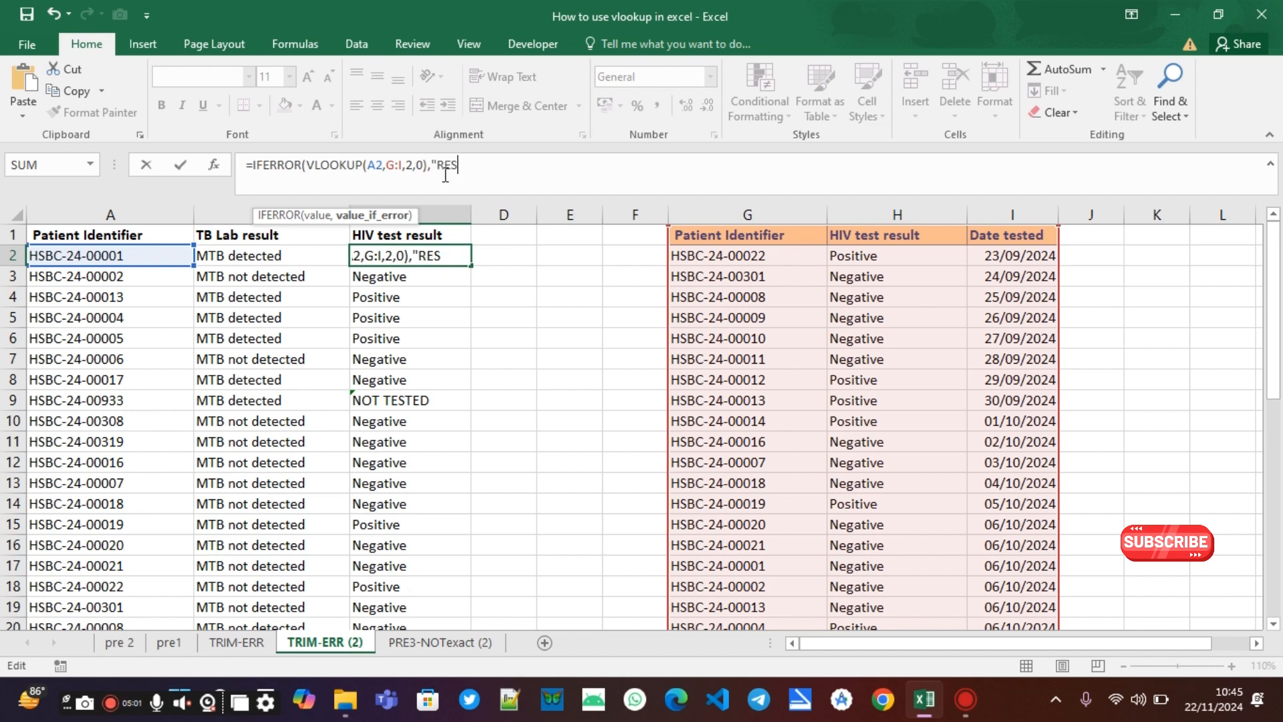
{"action": "type", "text": "ULT NOT "}
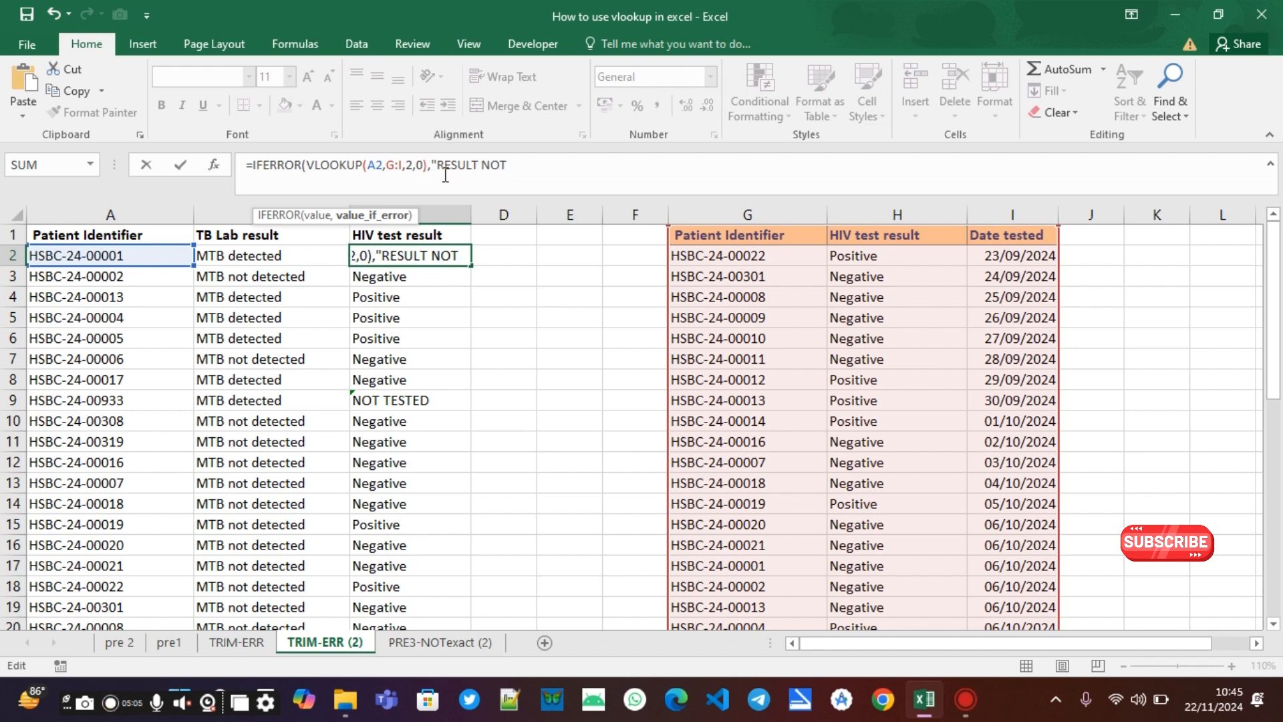
{"action": "type", "text": "FOU"}
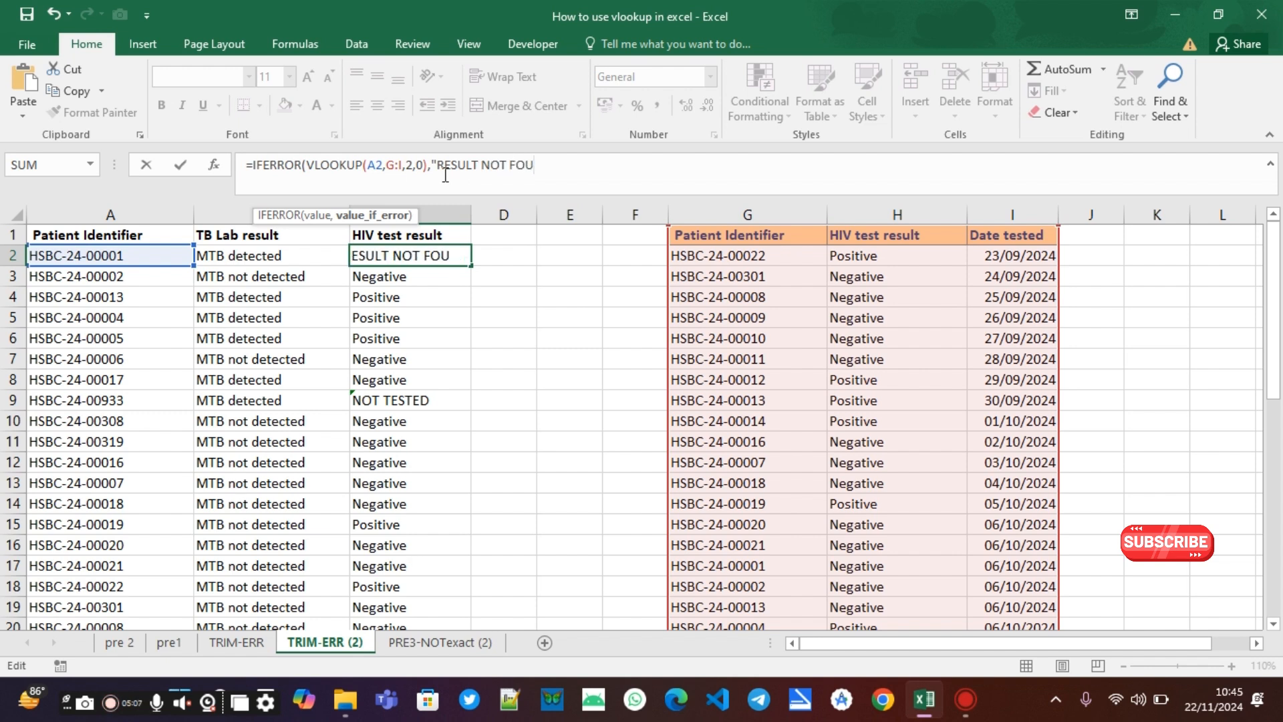
{"action": "type", "text": "ND\")"}
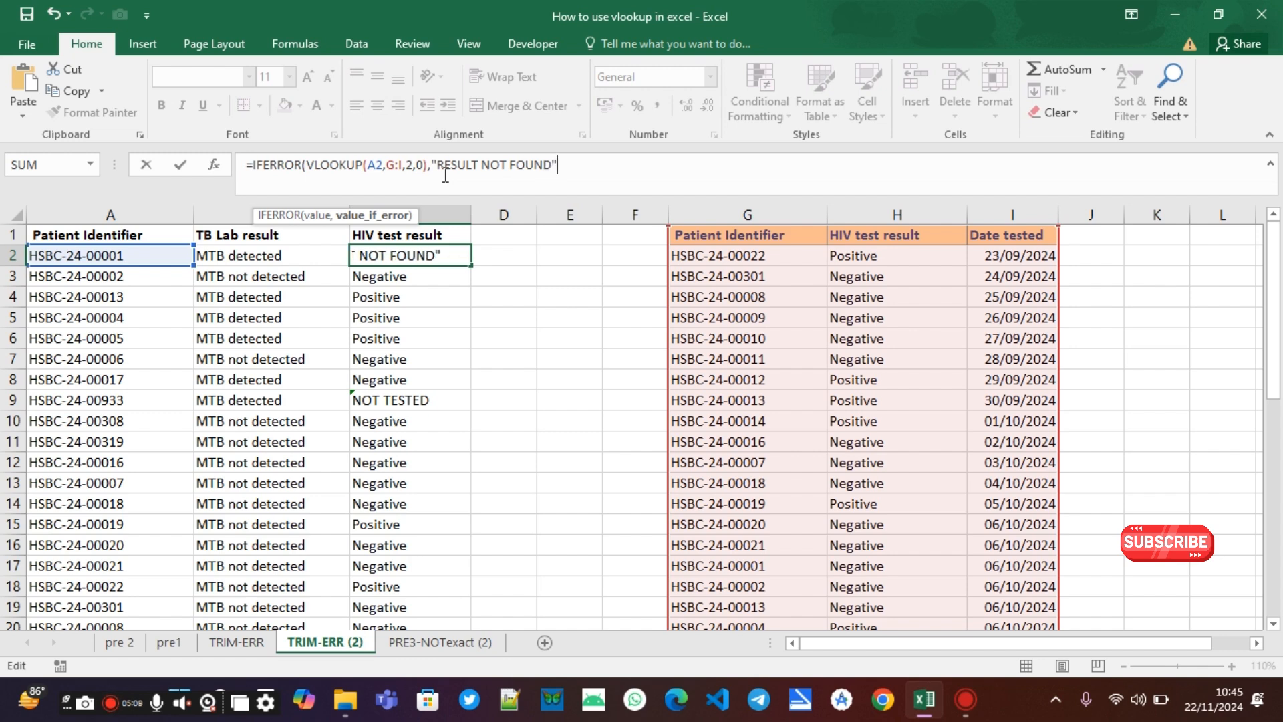
{"action": "key", "text": "Return"}
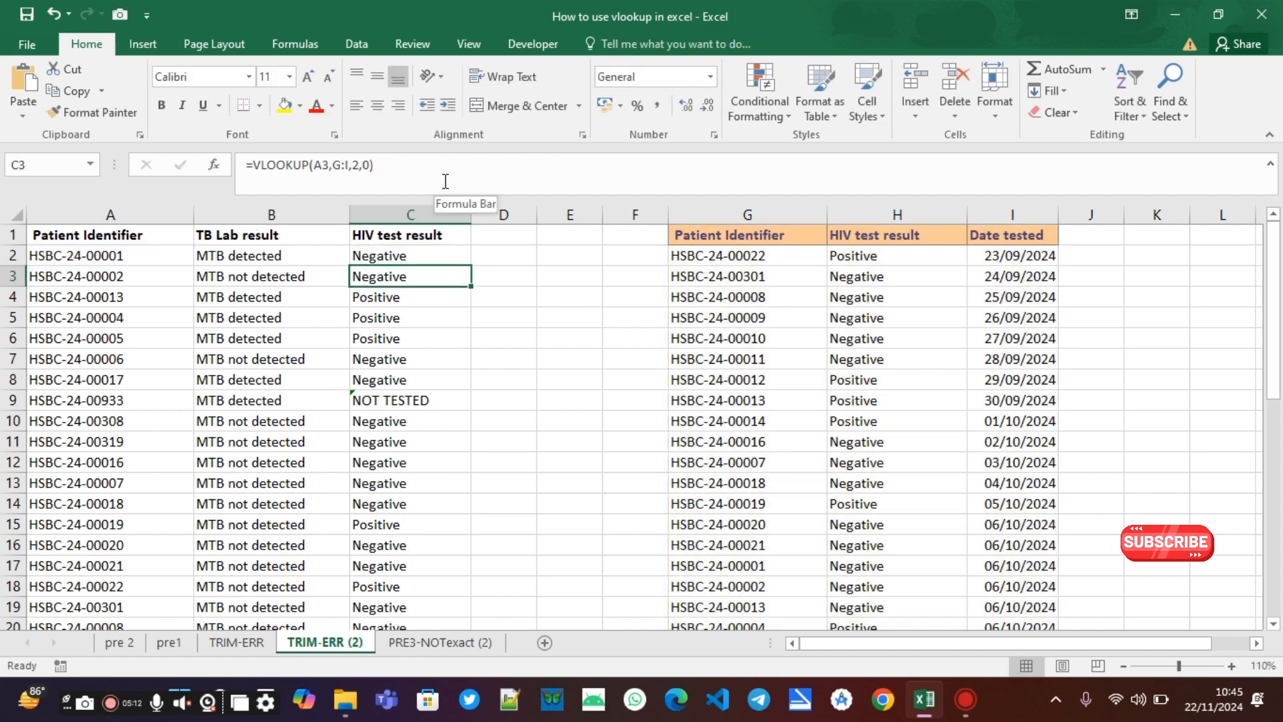
Step: Fill the IFERROR formula from C2 down the HIV test result column and review the filled rows
{"action": "left_click", "coordinate": [410, 258]}
{"action": "double_click", "coordinate": [470, 265]}
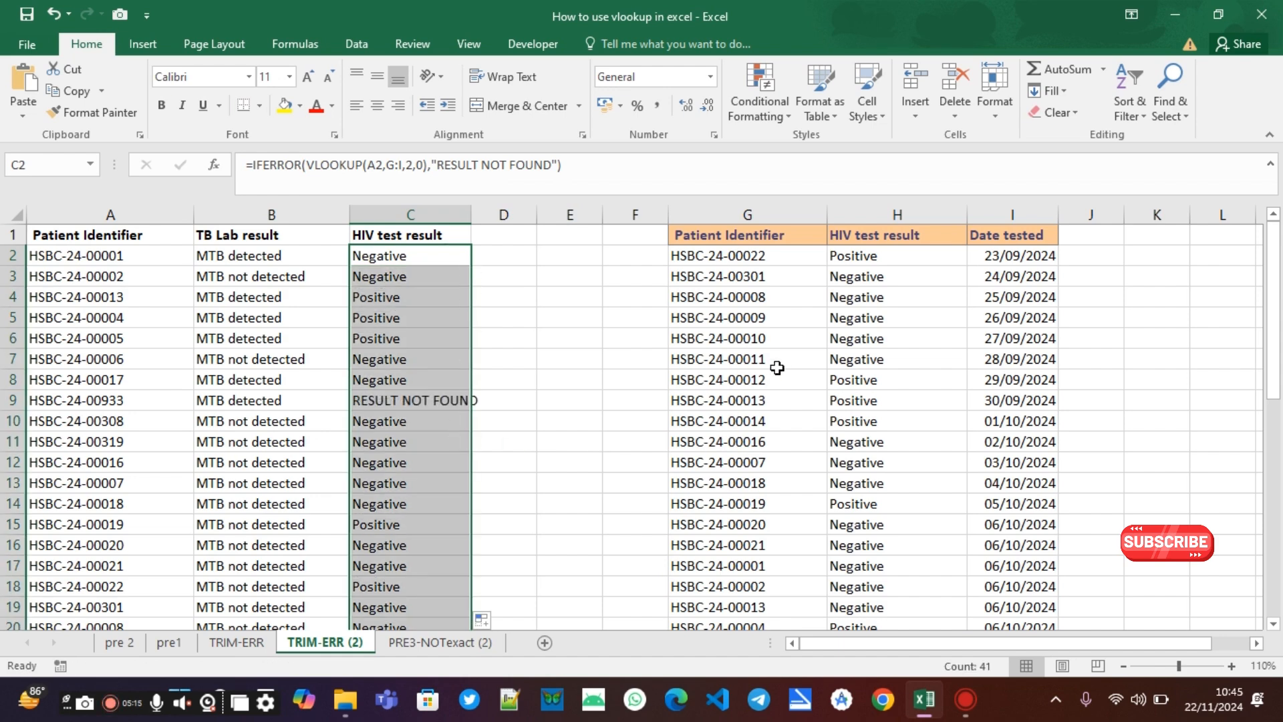
{"action": "scroll", "coordinate": [770, 471], "scroll_direction": "down", "scroll_amount": 2}
{"action": "scroll", "coordinate": [767, 461], "scroll_direction": "up", "scroll_amount": 2}
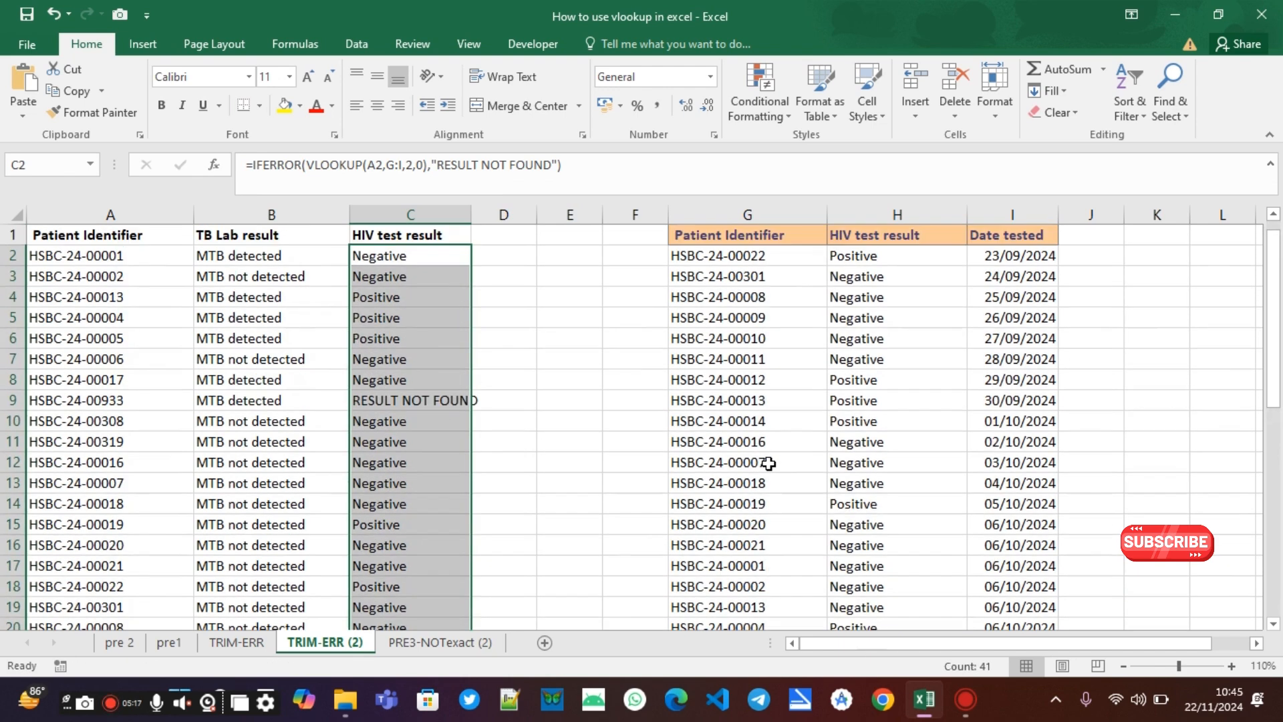
{"action": "scroll", "coordinate": [779, 368], "scroll_direction": "down", "scroll_amount": 2}
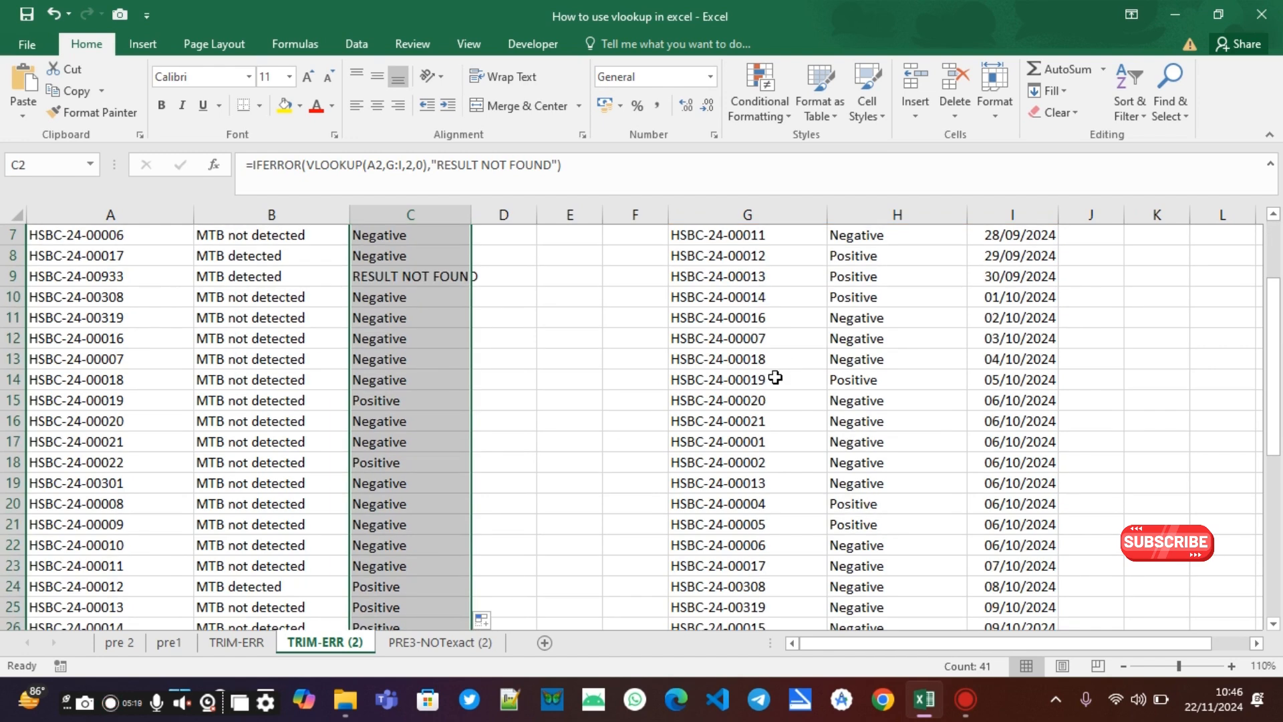
{"action": "scroll", "coordinate": [775, 377], "scroll_direction": "down", "scroll_amount": 3}
{"action": "scroll", "coordinate": [775, 377], "scroll_direction": "up", "scroll_amount": 4}
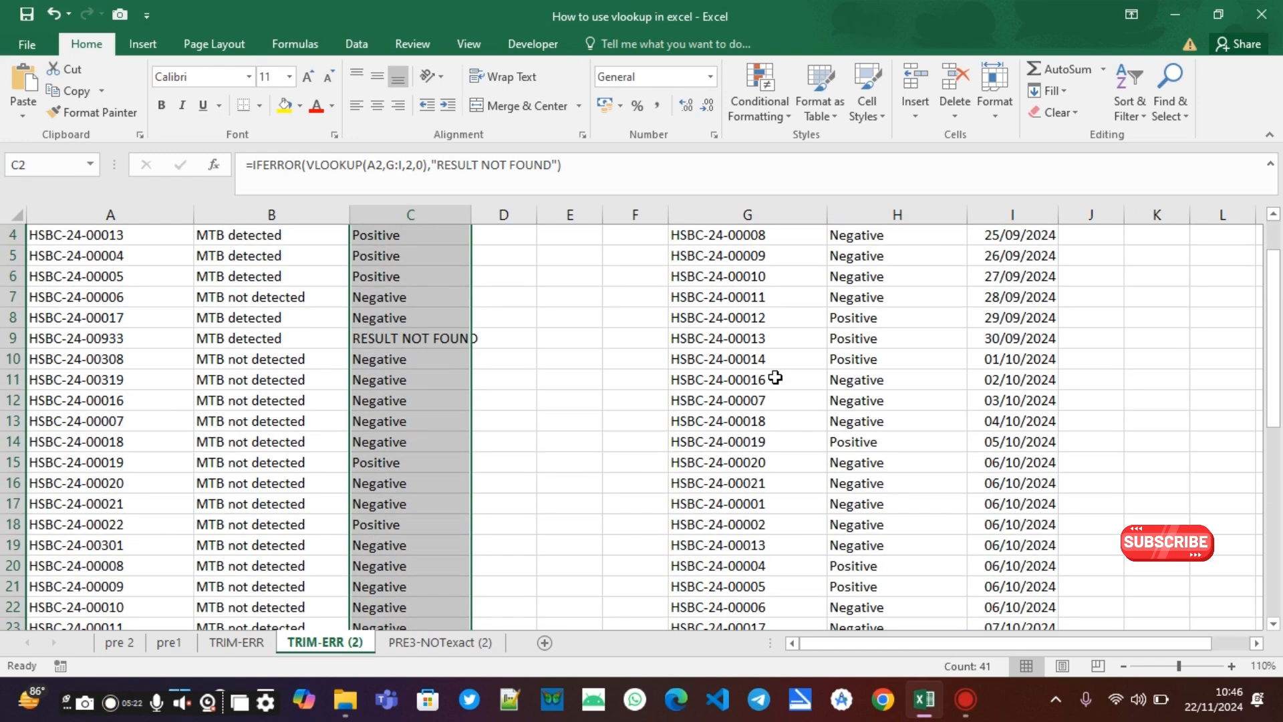
{"action": "scroll", "coordinate": [775, 378], "scroll_direction": "up", "scroll_amount": 1}
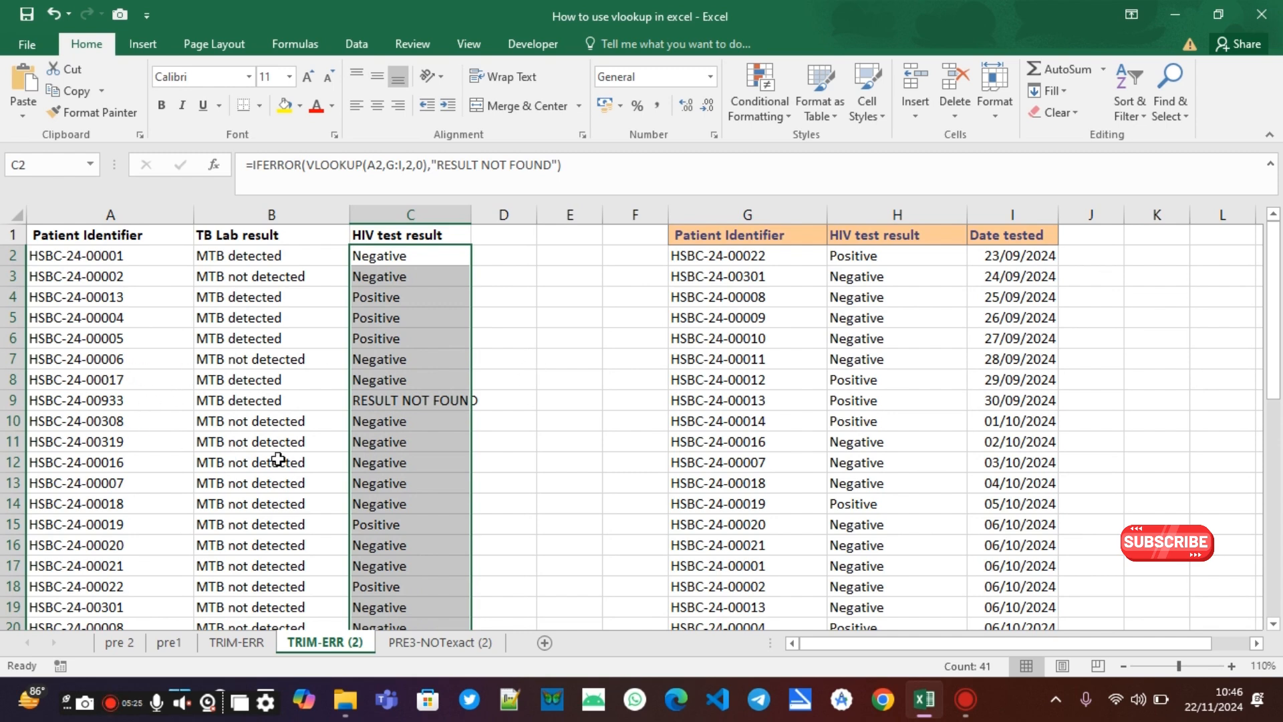
Step: Replace the last two digits of the patient identifier in G12 with 88 to test the error fallback
{"action": "left_click", "coordinate": [754, 461]}
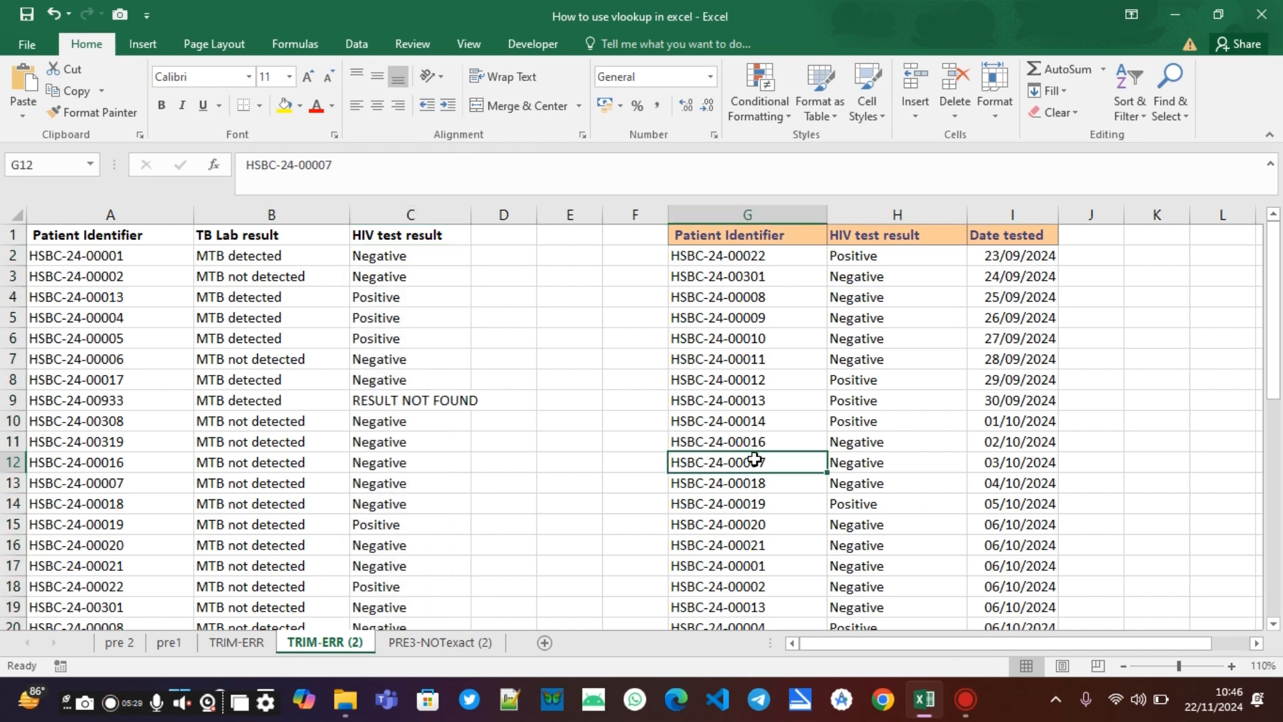
{"action": "double_click", "coordinate": [772, 460]}
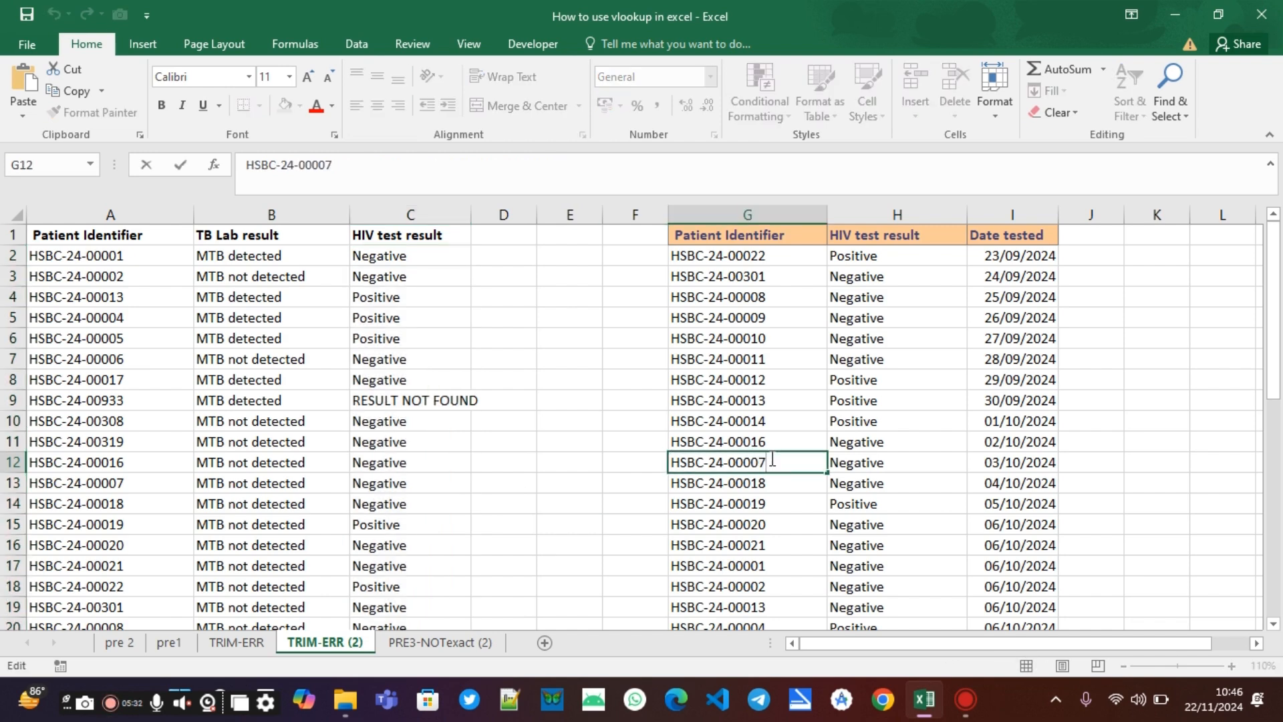
{"action": "key", "text": "BackSpace"}
{"action": "key", "text": "BackSpace"}
{"action": "type", "text": "88"}
{"action": "left_click", "coordinate": [626, 485]}
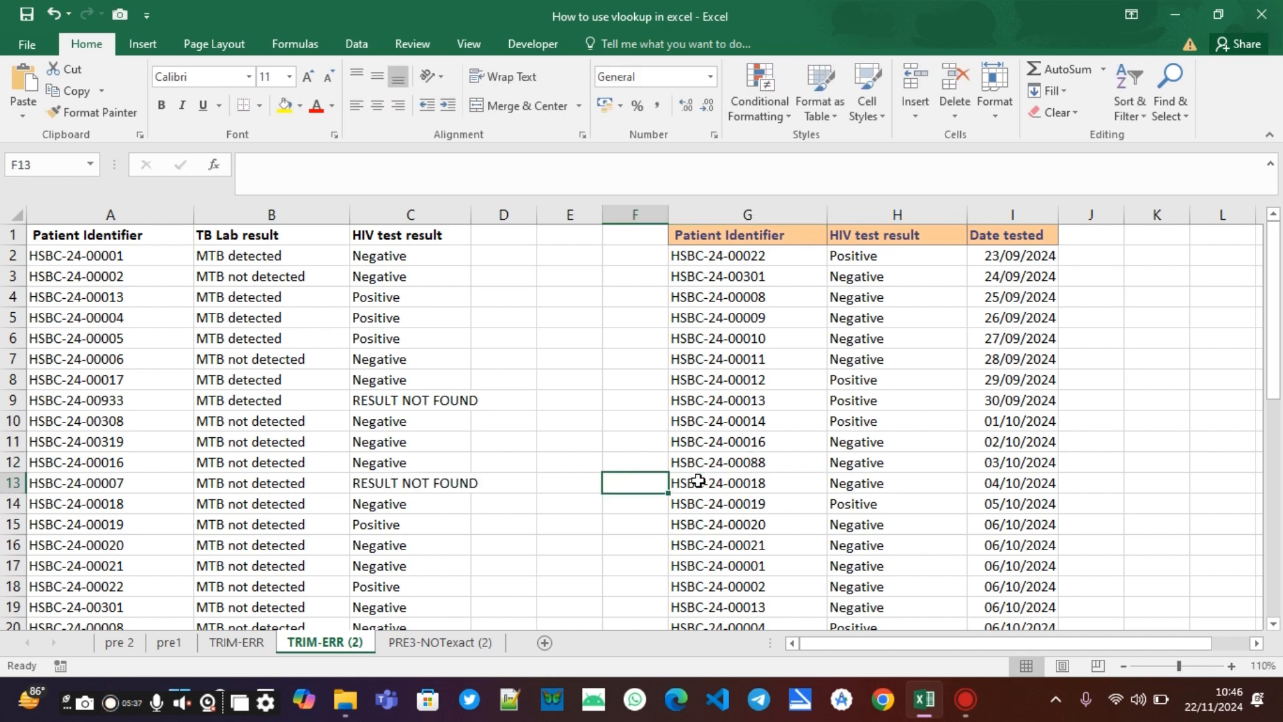
{"action": "left_click", "coordinate": [756, 465]}
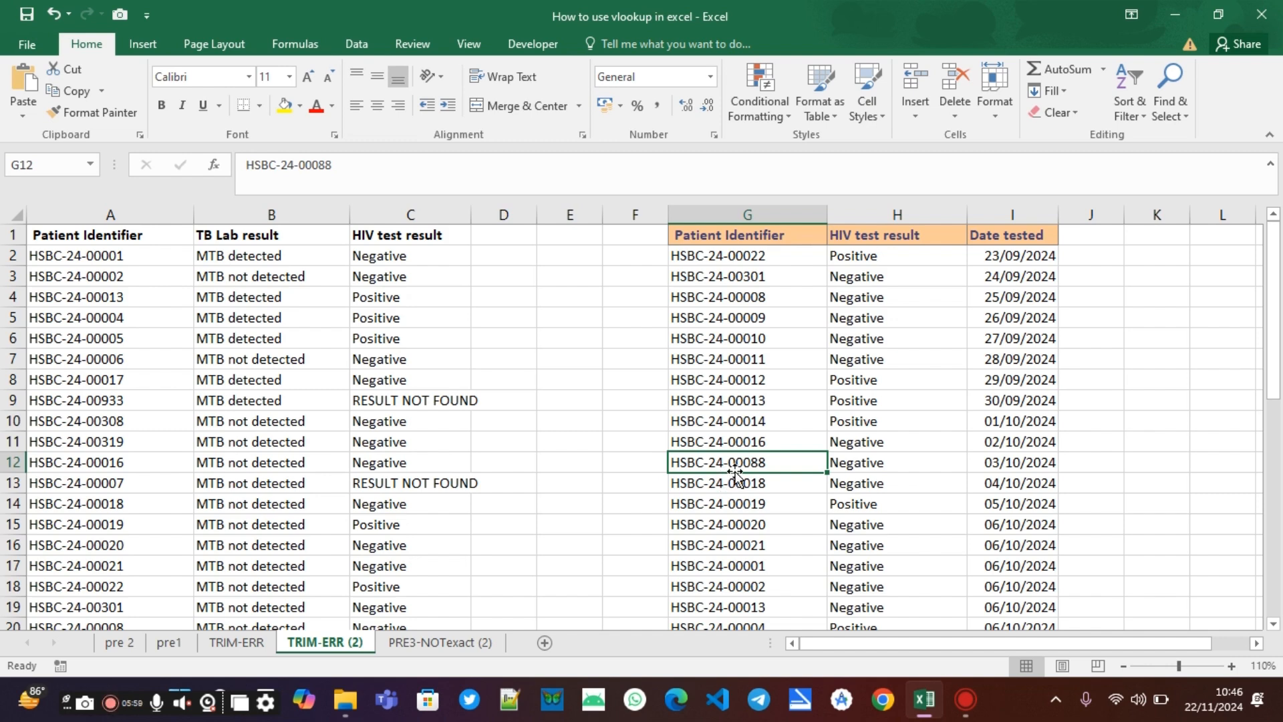
Step: On the PRE3-NOTexact (2) sheet, start a VLOOKUP formula in E2 with the age in D2 as the lookup value
{"action": "left_click", "coordinate": [428, 645]}
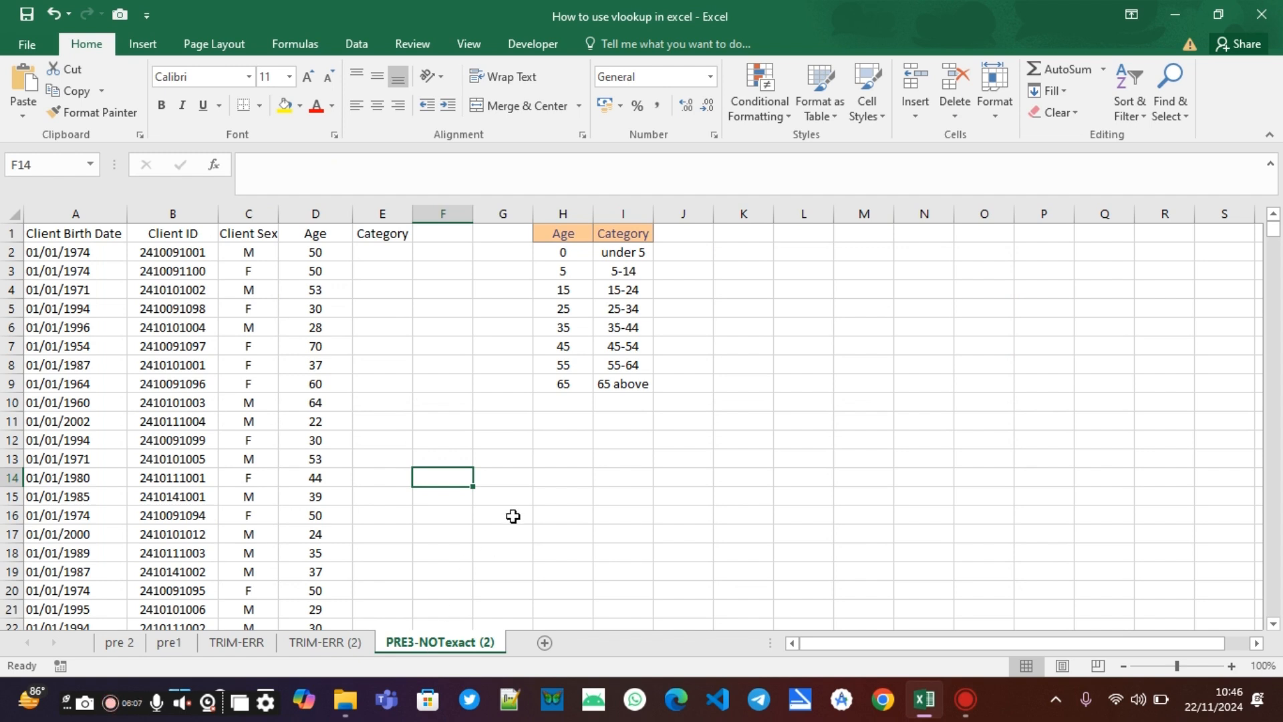
{"action": "left_click", "coordinate": [370, 252]}
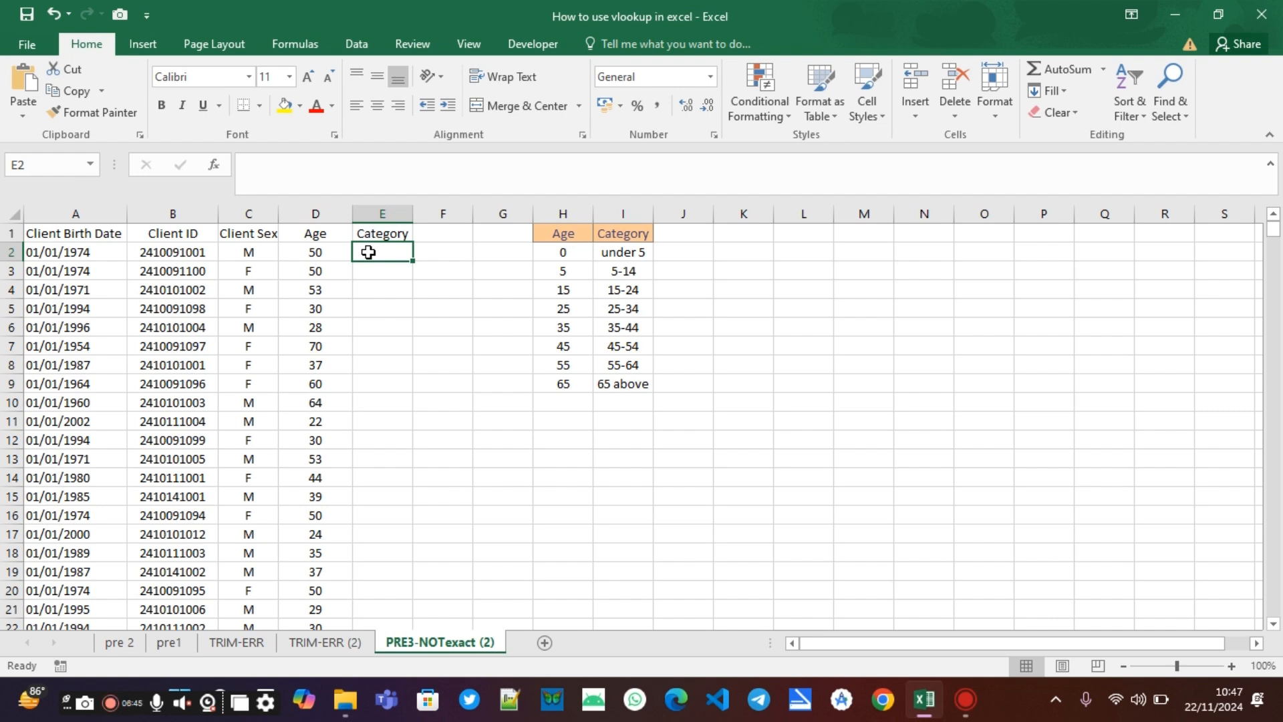
{"action": "type", "text": "=V"}
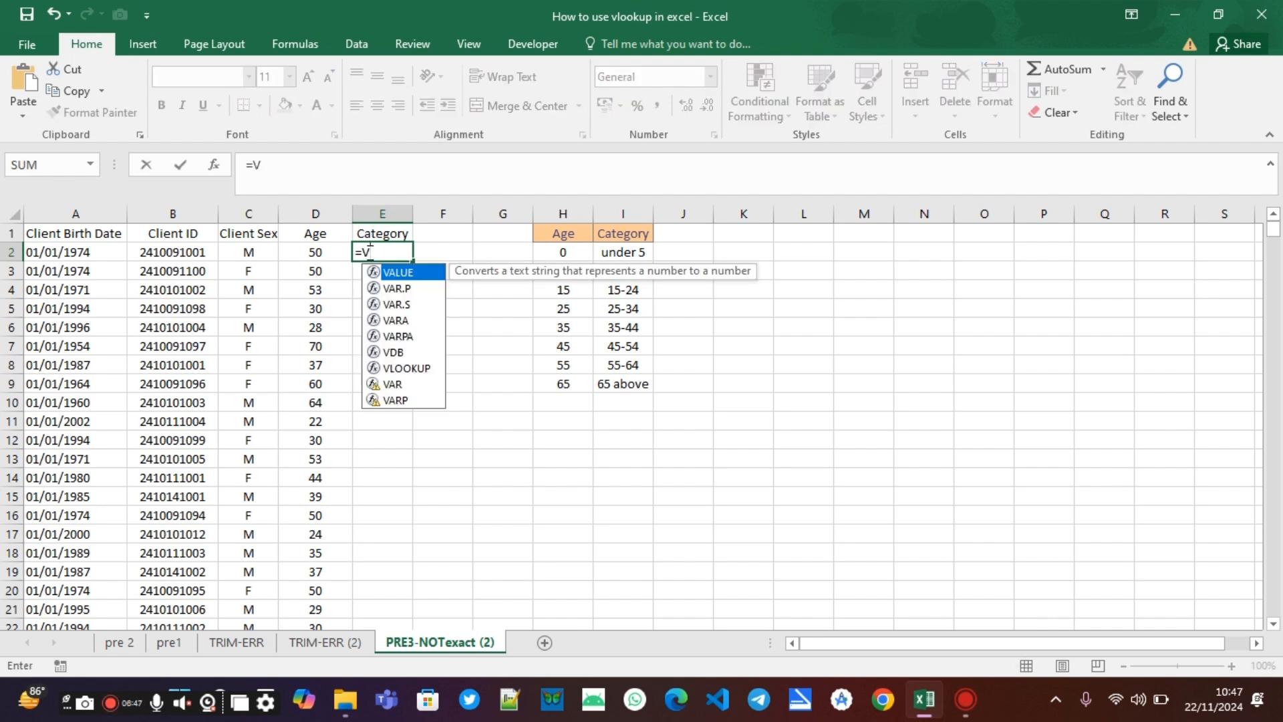
{"action": "type", "text": "LO"}
{"action": "key", "text": "Tab"}
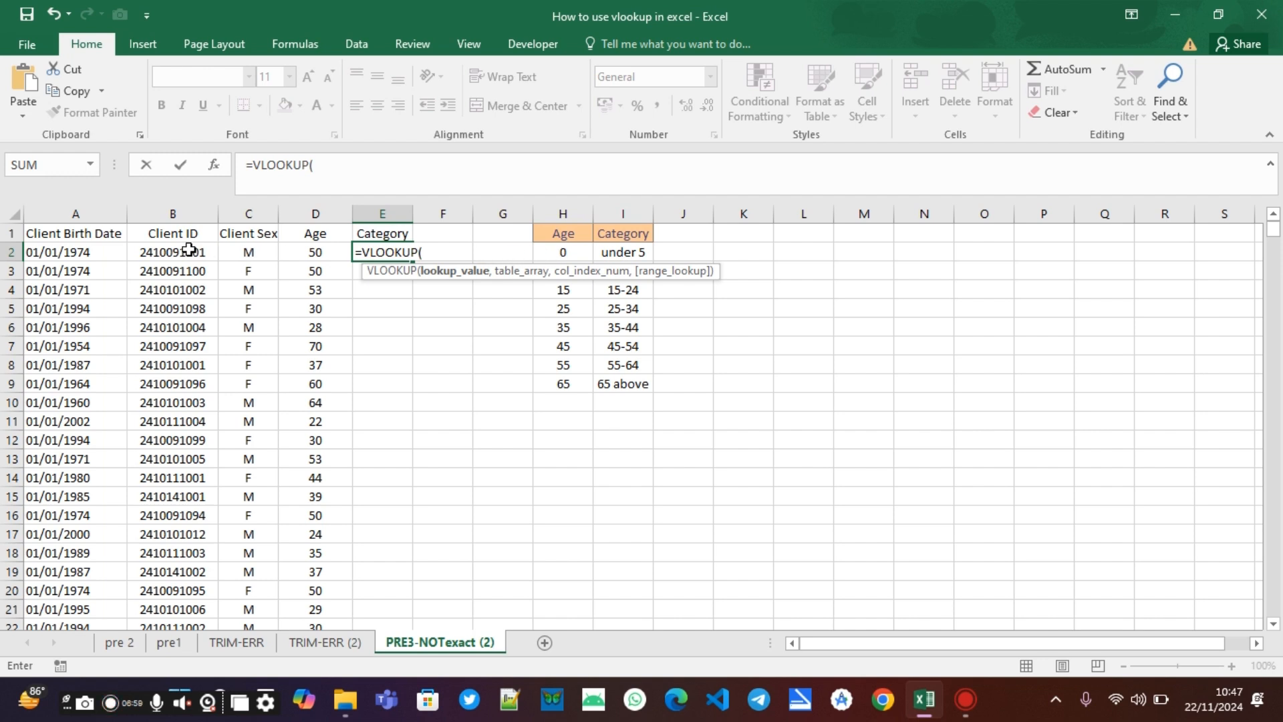
{"action": "left_click", "coordinate": [295, 256]}
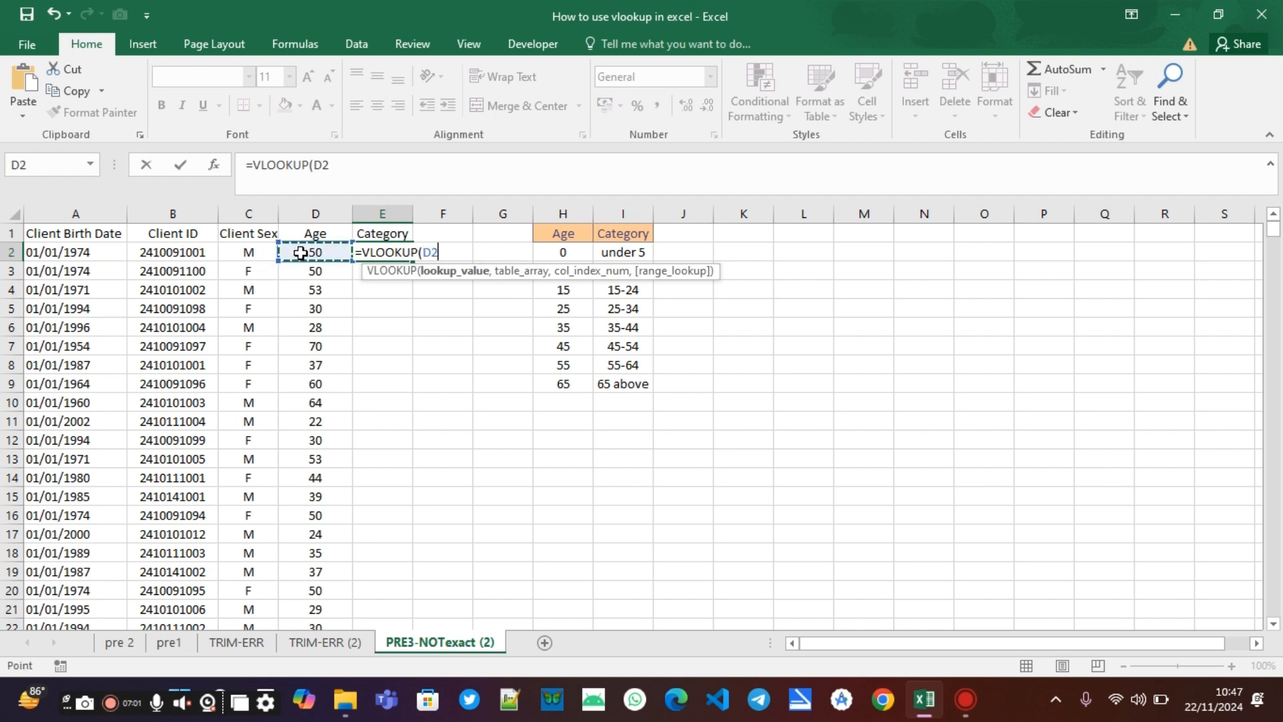
{"action": "type", "text": ","}
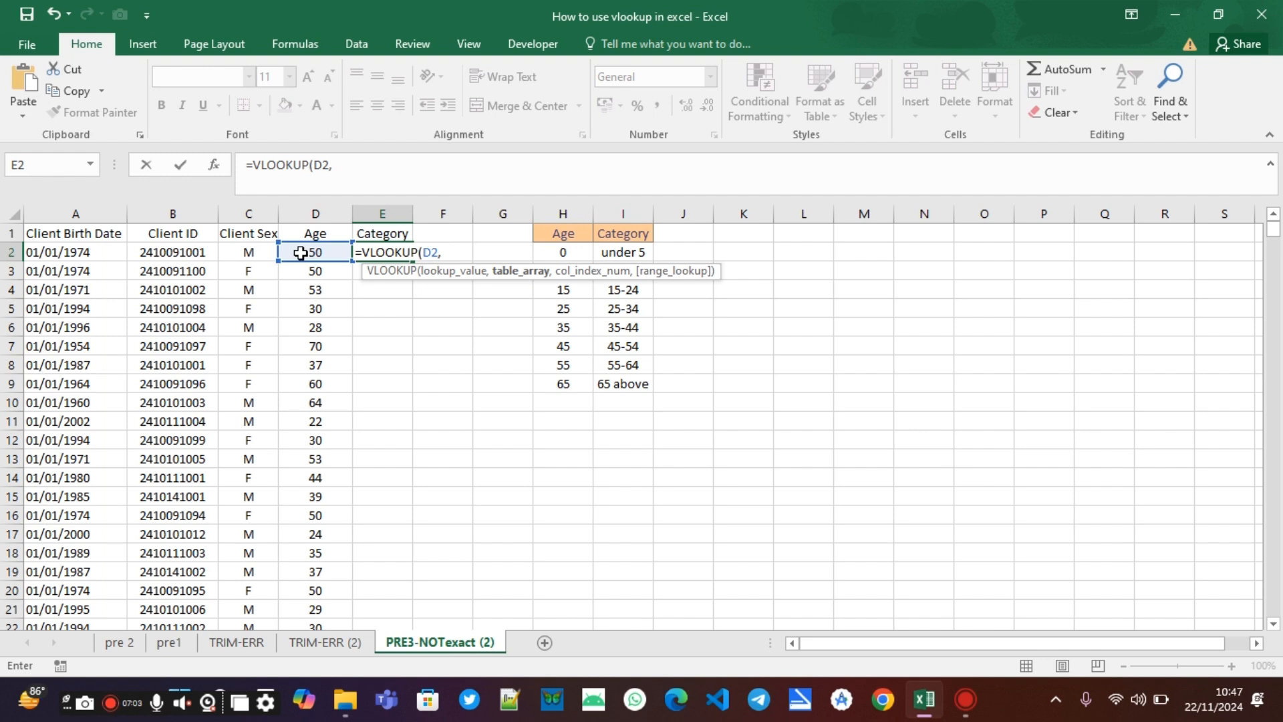
Step: Complete the VLOOKUP in E2 with columns H:I as the table array, column index 2 and an empty range_lookup argument
{"action": "left_click", "coordinate": [571, 252]}
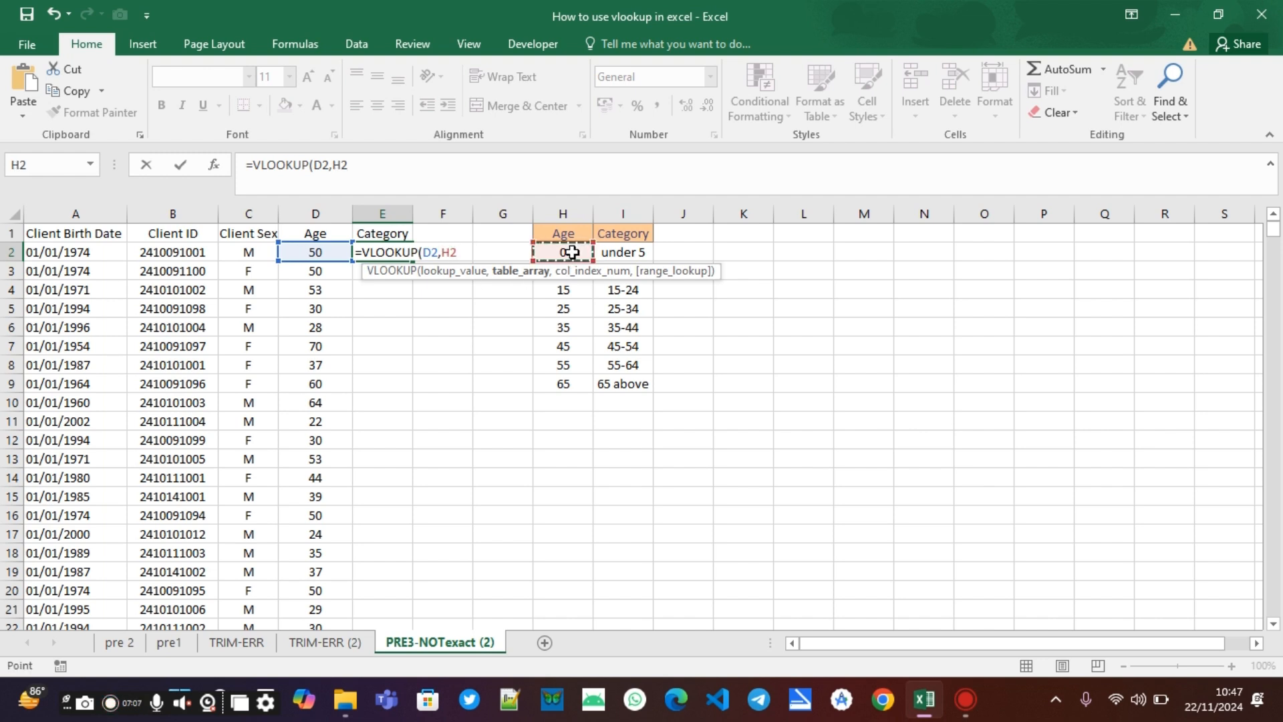
{"action": "key", "text": "BackSpace"}
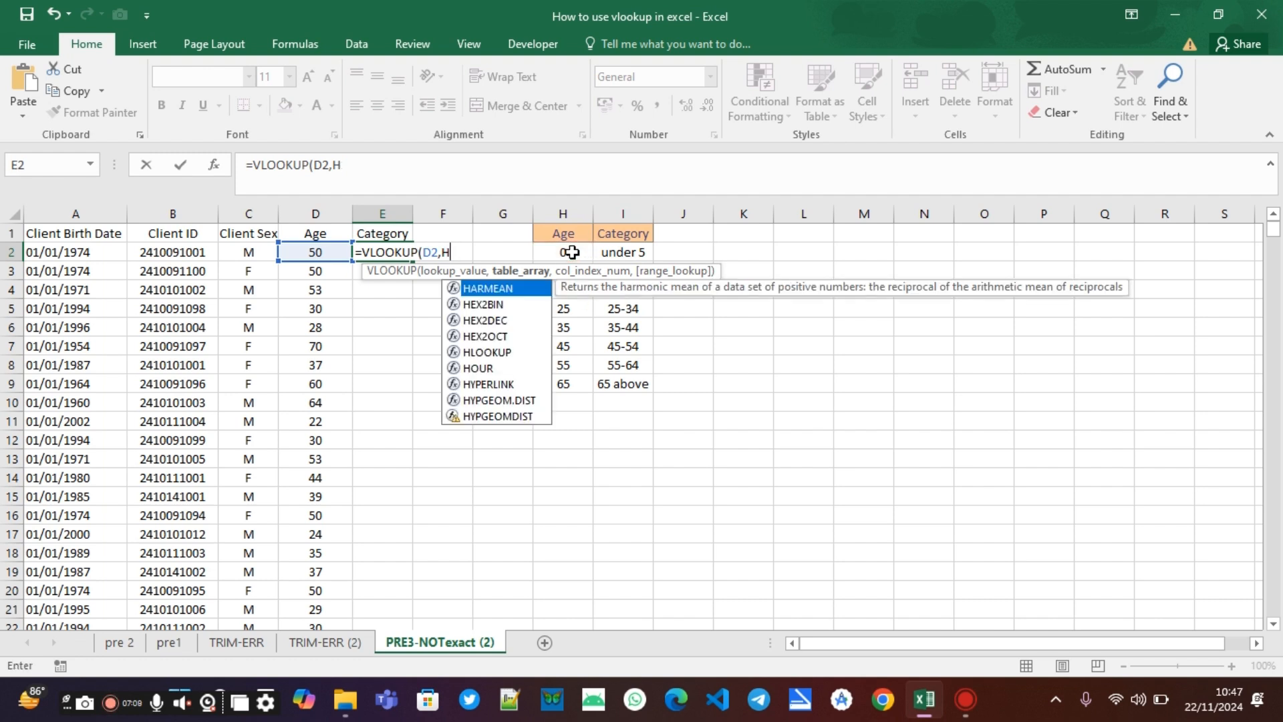
{"action": "key", "text": "BackSpace"}
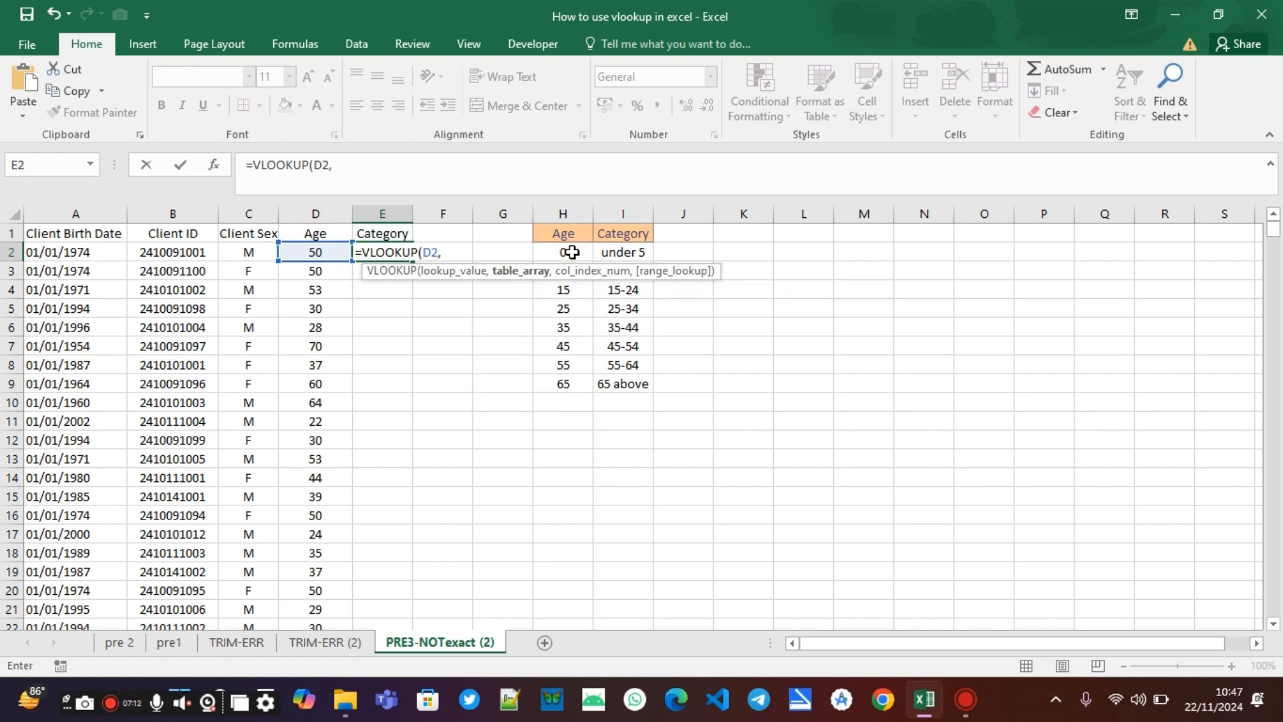
{"action": "left_click_drag", "start_coordinate": [561, 214], "coordinate": [624, 225]}
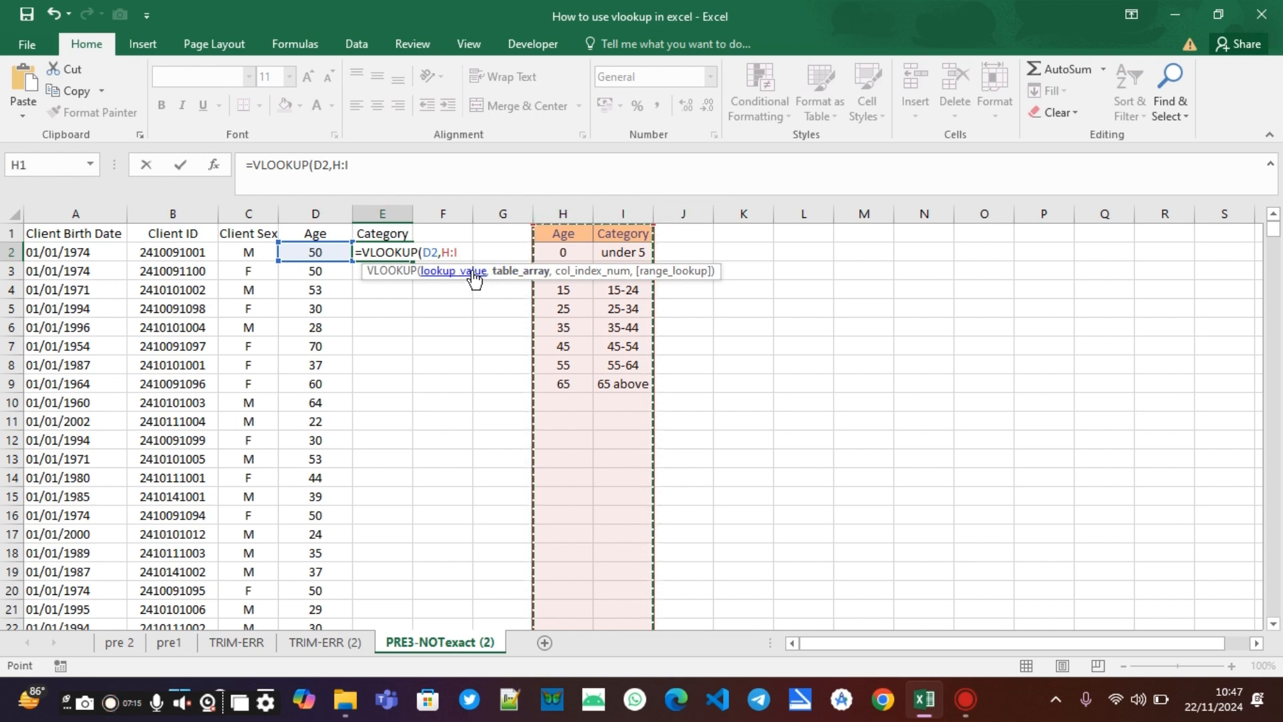
{"action": "type", "text": ","}
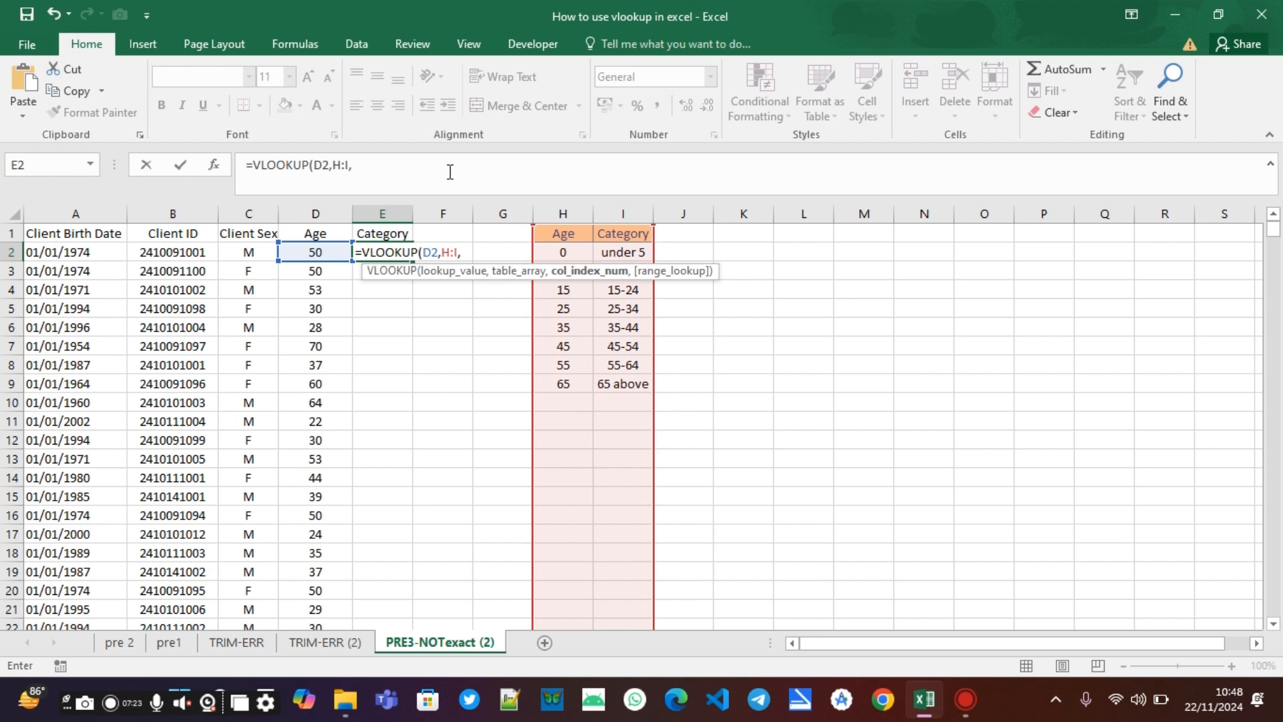
{"action": "type", "text": "2,"}
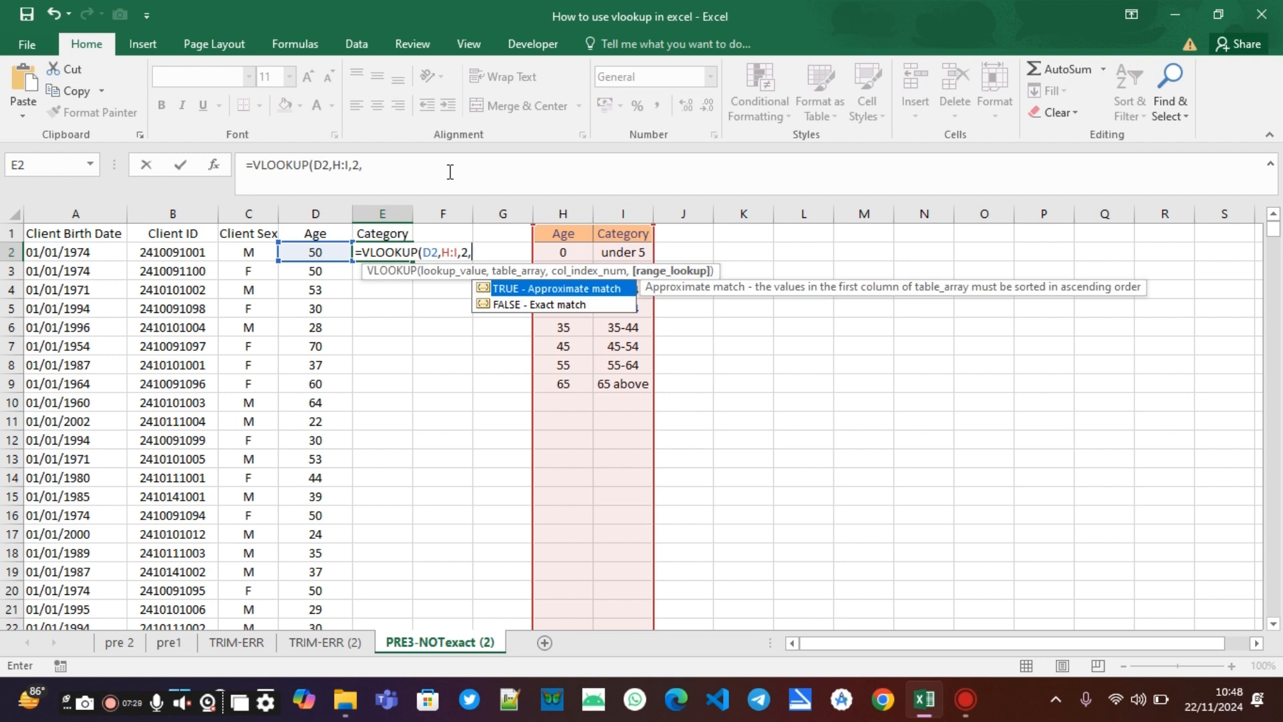
{"action": "type", "text": ")"}
{"action": "key", "text": "Return"}
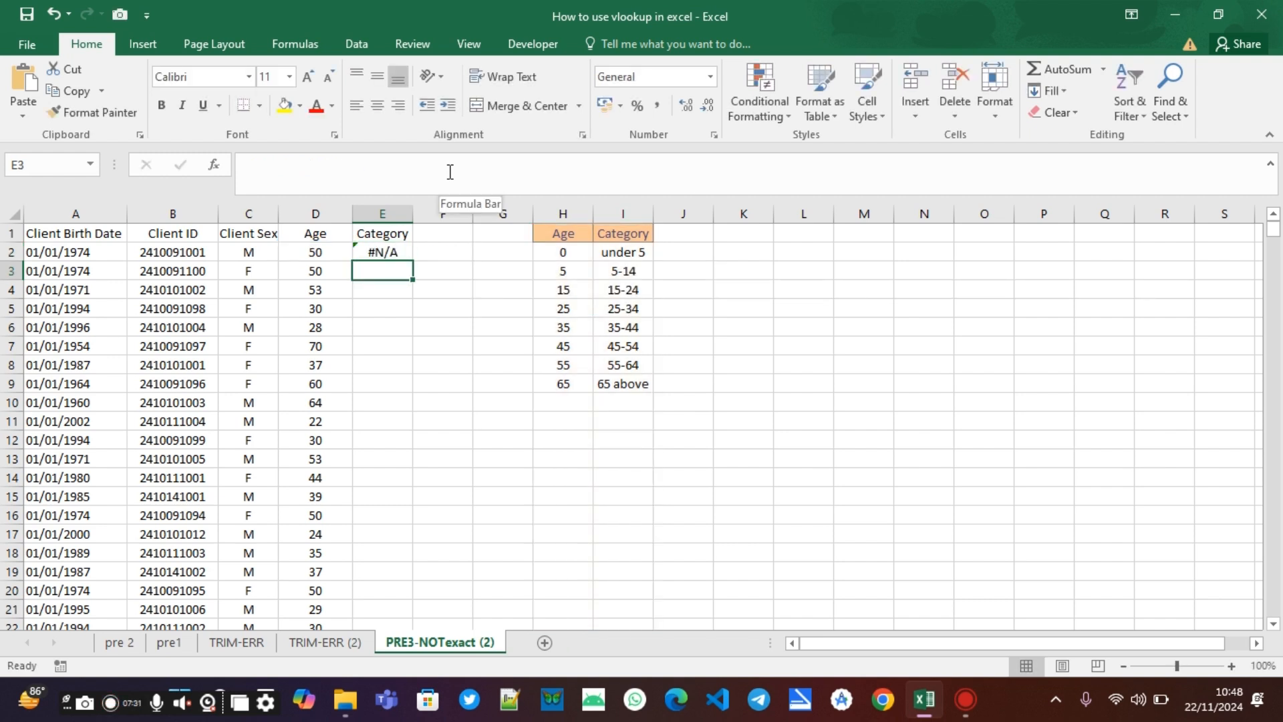
Step: Set the range_lookup argument in E2 to 1 for an approximate match and fill the formula down the Category column
{"action": "left_click", "coordinate": [405, 251]}
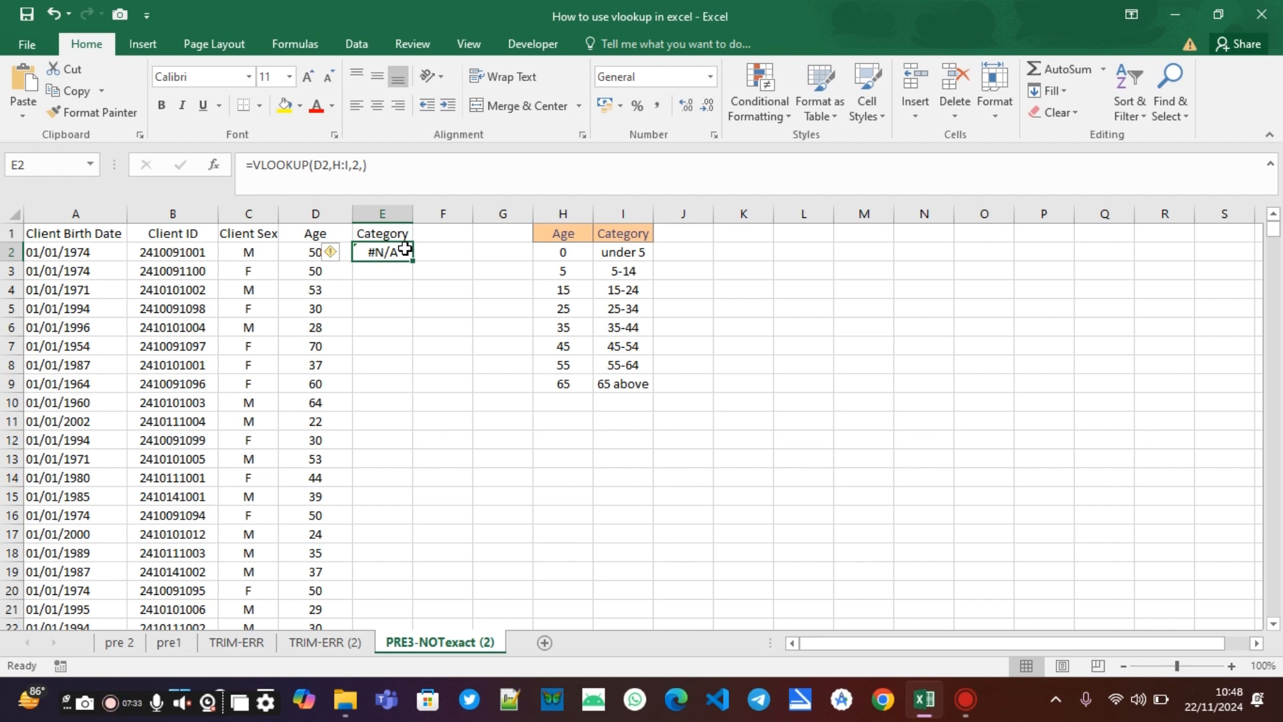
{"action": "left_click", "coordinate": [364, 170]}
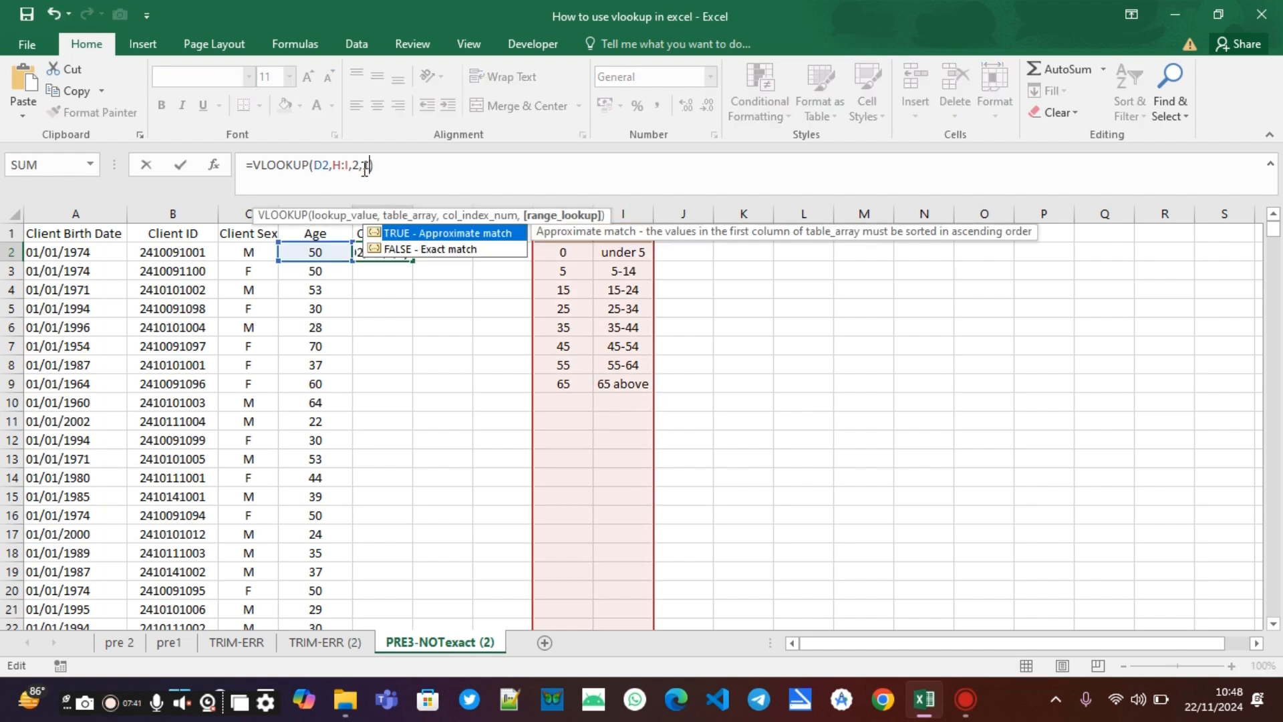
{"action": "type", "text": "1)"}
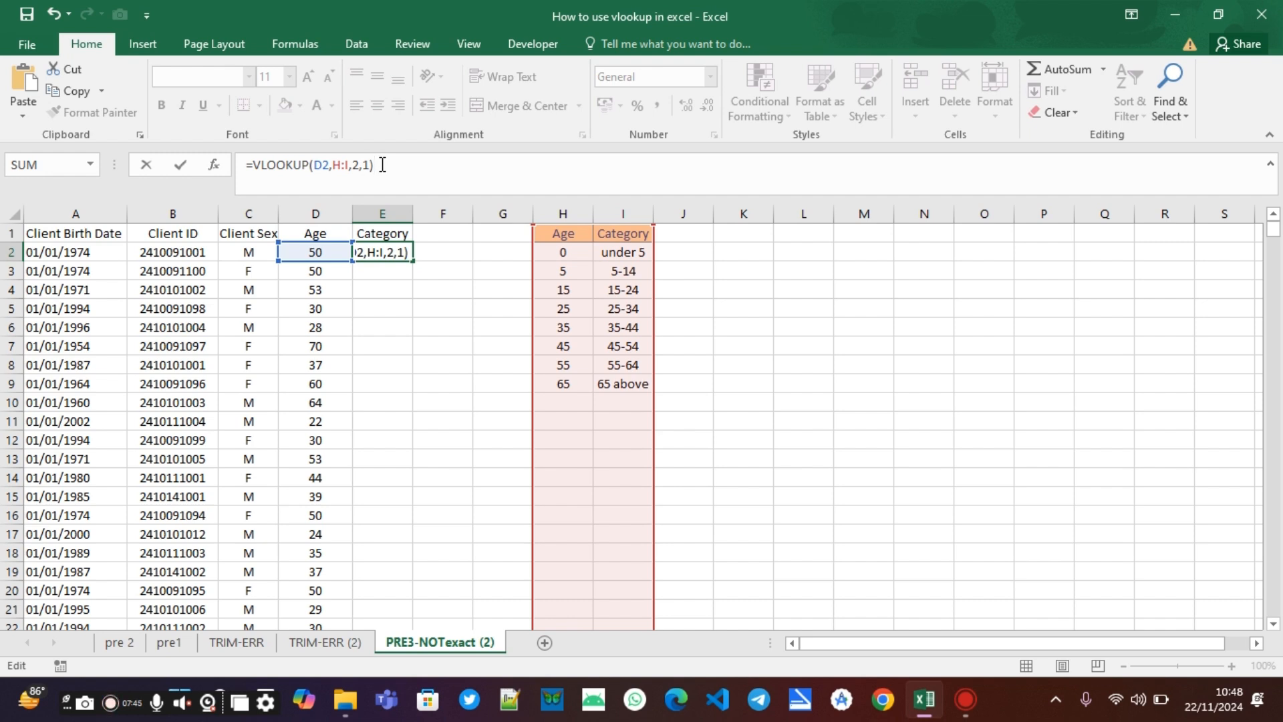
{"action": "key", "text": "Return"}
{"action": "left_click", "coordinate": [382, 255]}
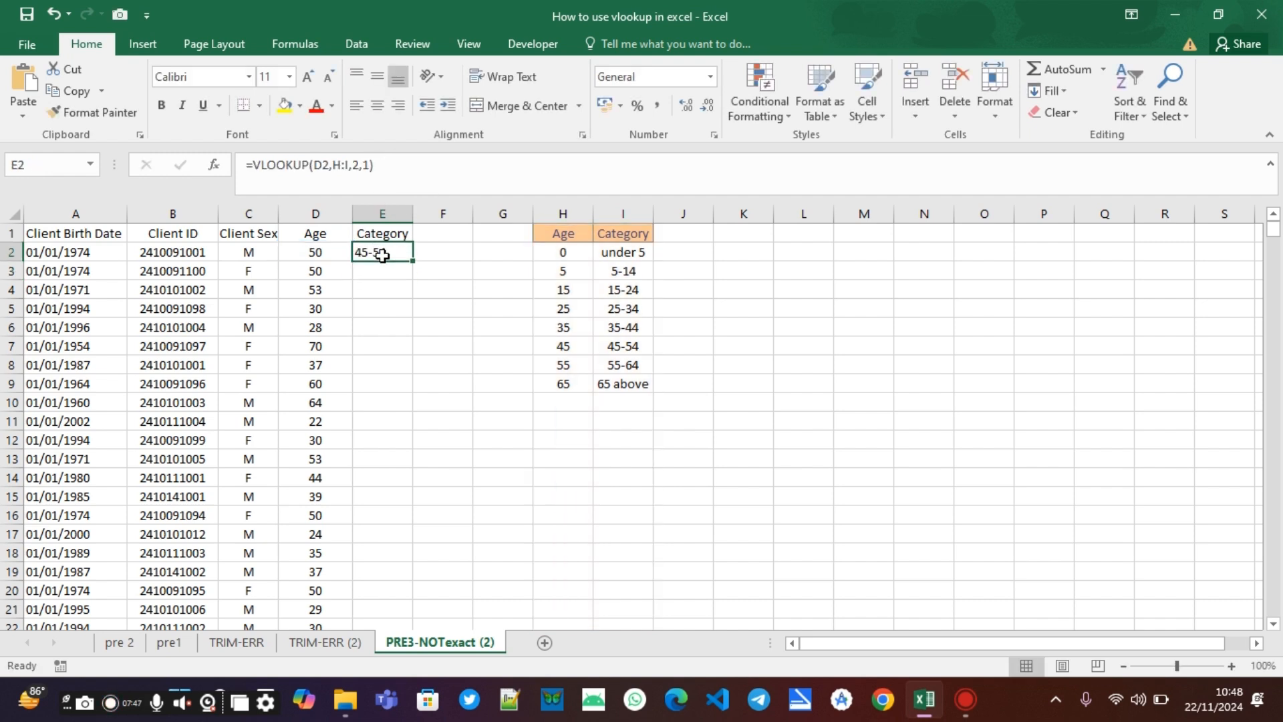
{"action": "double_click", "coordinate": [412, 261]}
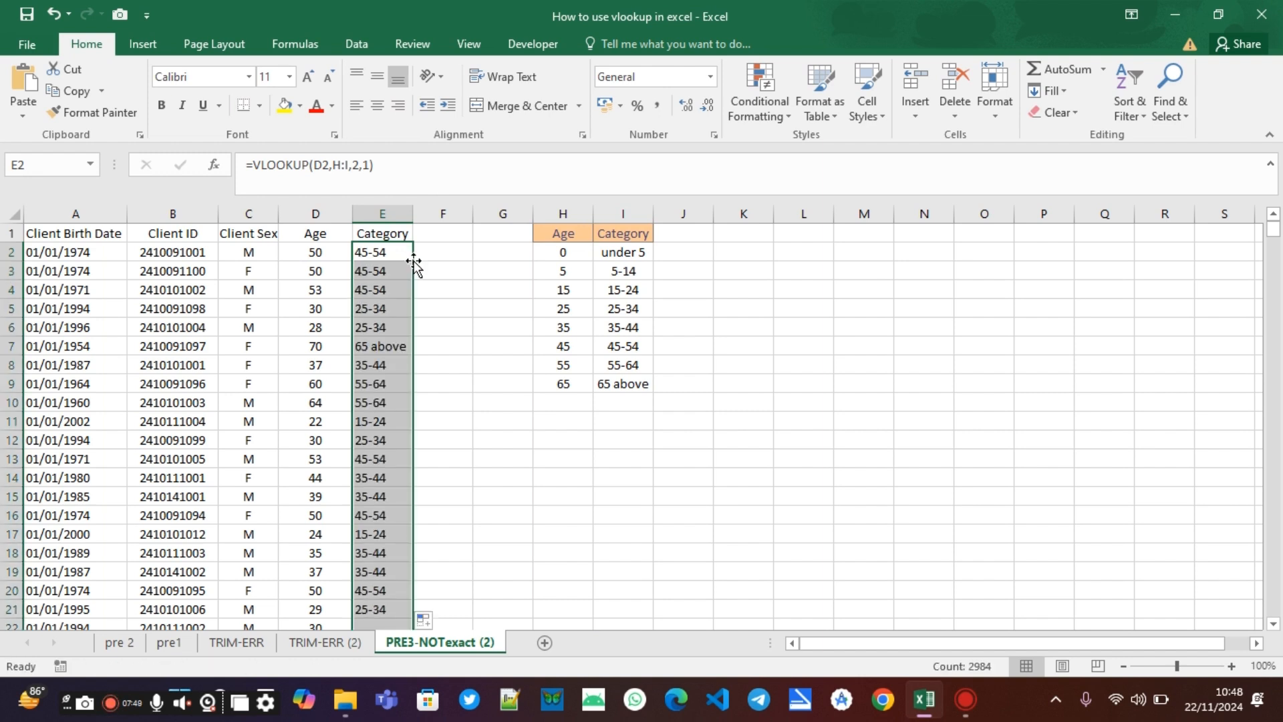
Step: Change the range_lookup argument in E2 to 0 for an exact match and fill the formula down the Category column
{"action": "left_click", "coordinate": [370, 165]}
{"action": "key", "text": "BackSpace"}
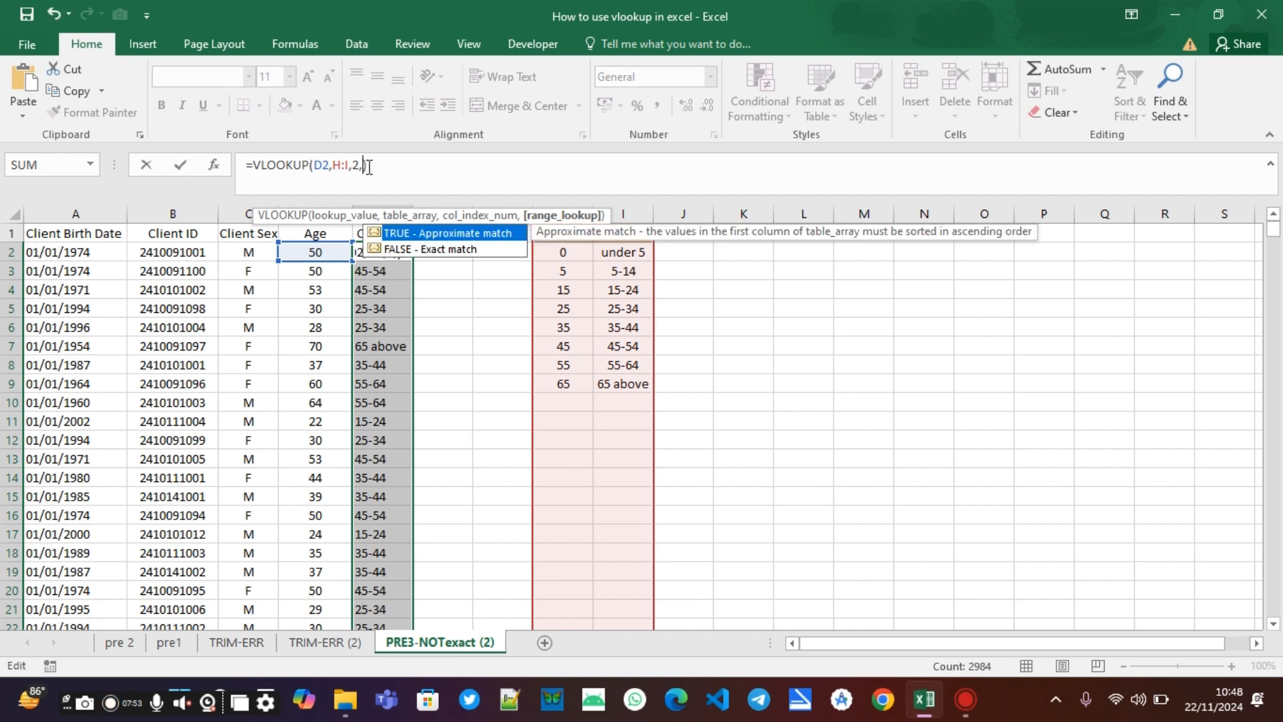
{"action": "type", "text": "0)"}
{"action": "key", "text": "Return"}
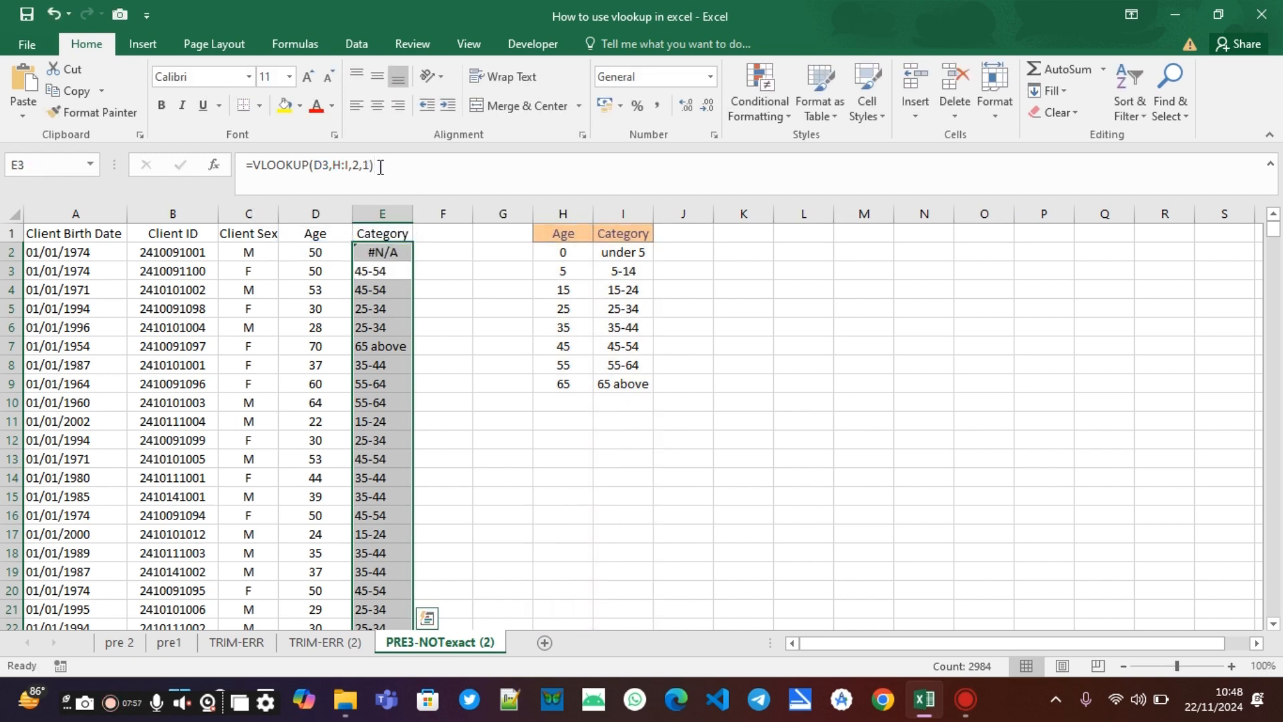
{"action": "left_click", "coordinate": [381, 252]}
{"action": "double_click", "coordinate": [412, 262]}
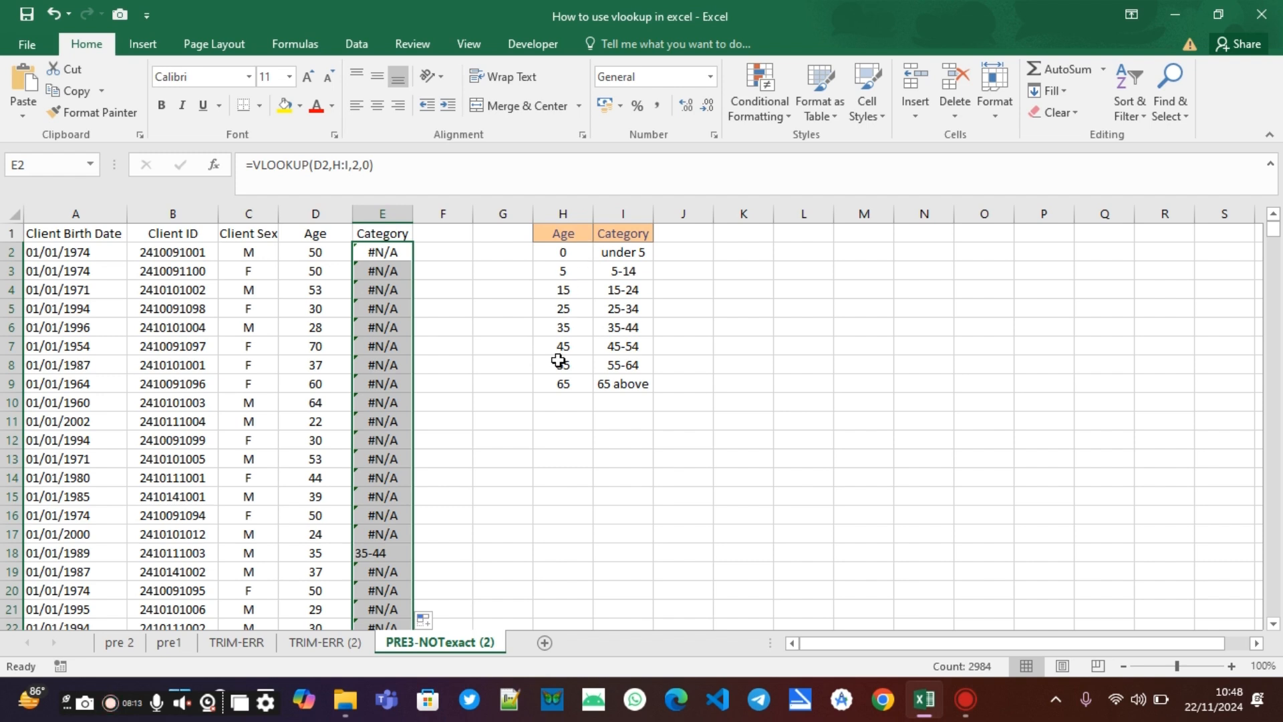
Step: Switch the VLOOKUP in E2 back to approximate match with range_lookup 1 and refill the Category column
{"action": "left_click_drag", "start_coordinate": [375, 251], "coordinate": [376, 287]}
{"action": "left_click", "coordinate": [375, 252]}
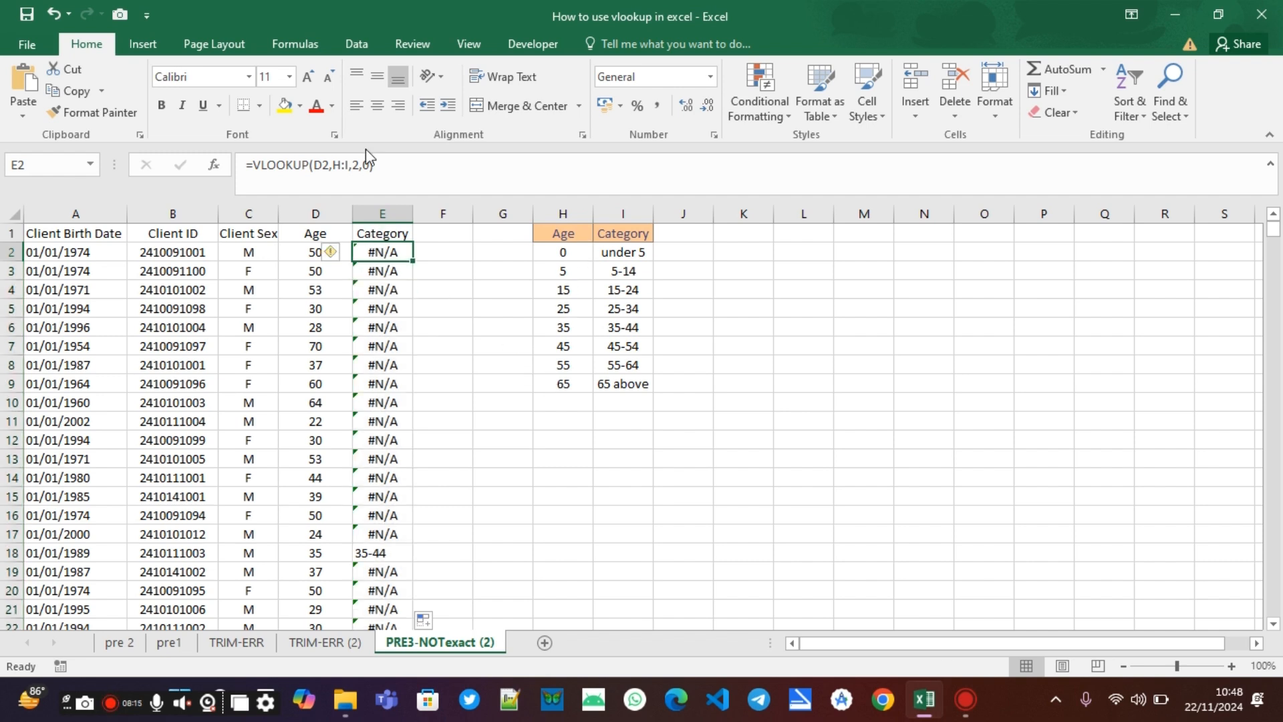
{"action": "left_click", "coordinate": [370, 165]}
{"action": "key", "text": "BackSpace"}
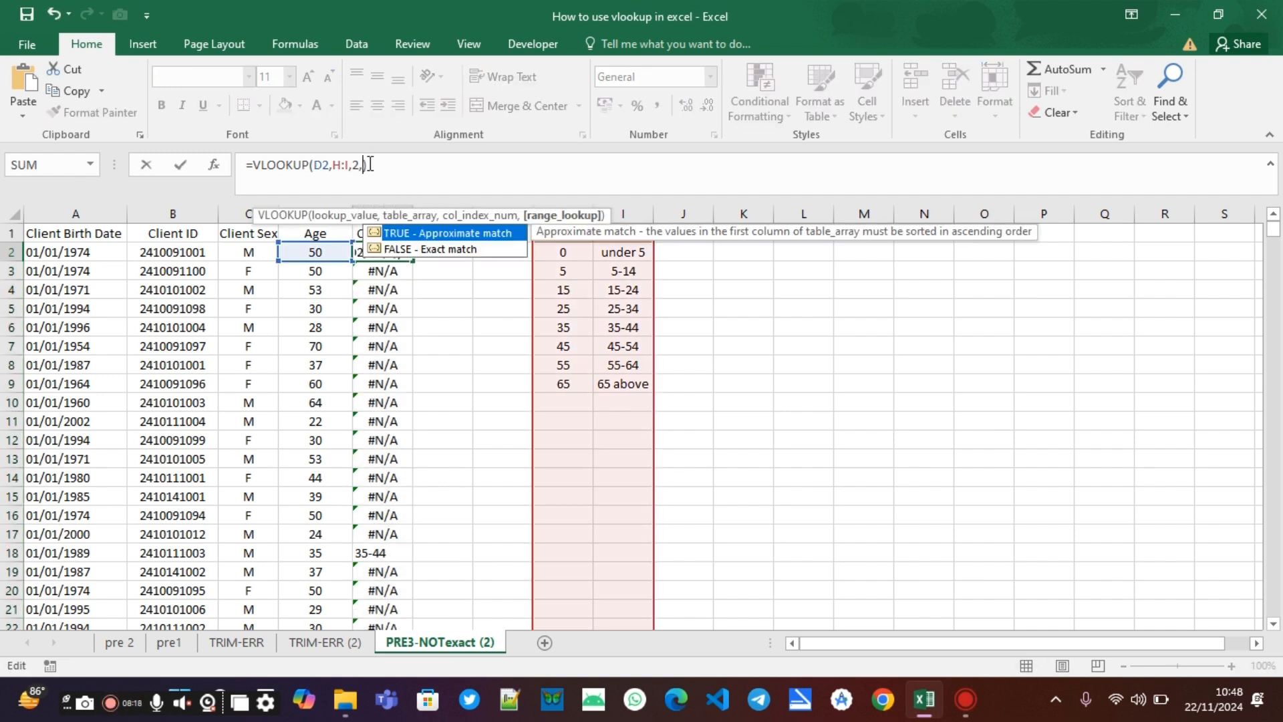
{"action": "type", "text": "1)"}
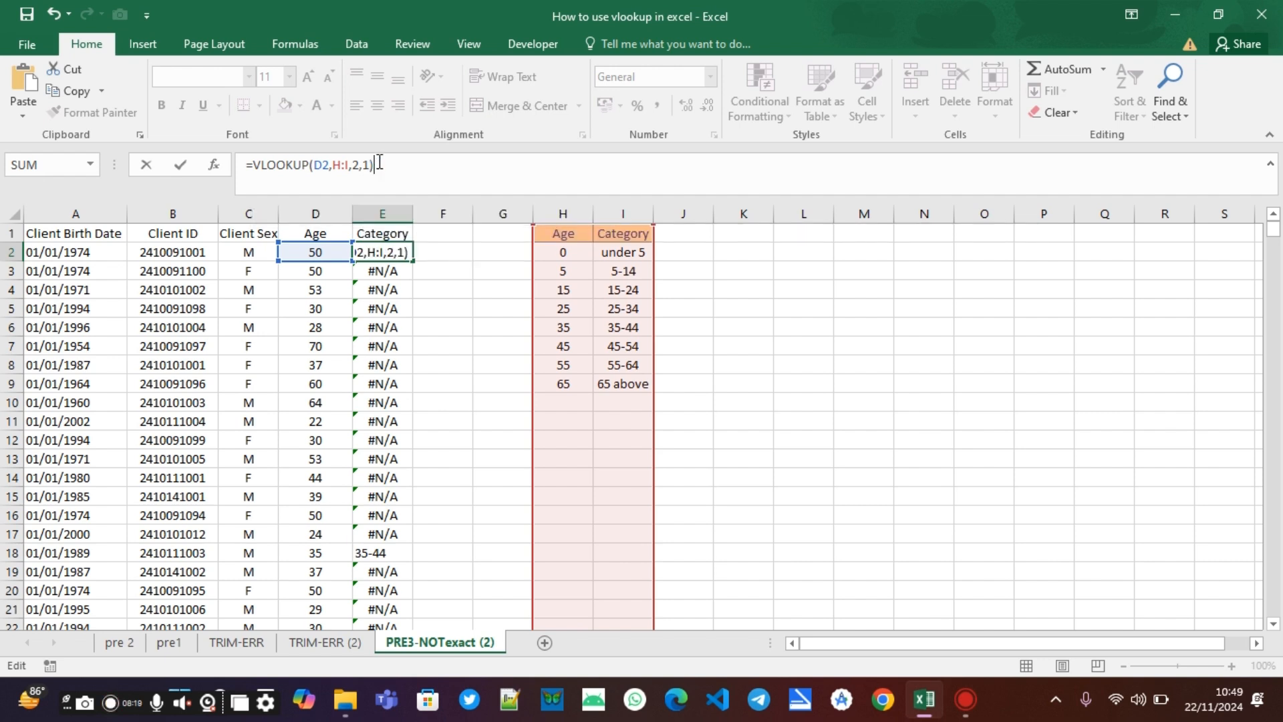
{"action": "key", "text": "Return"}
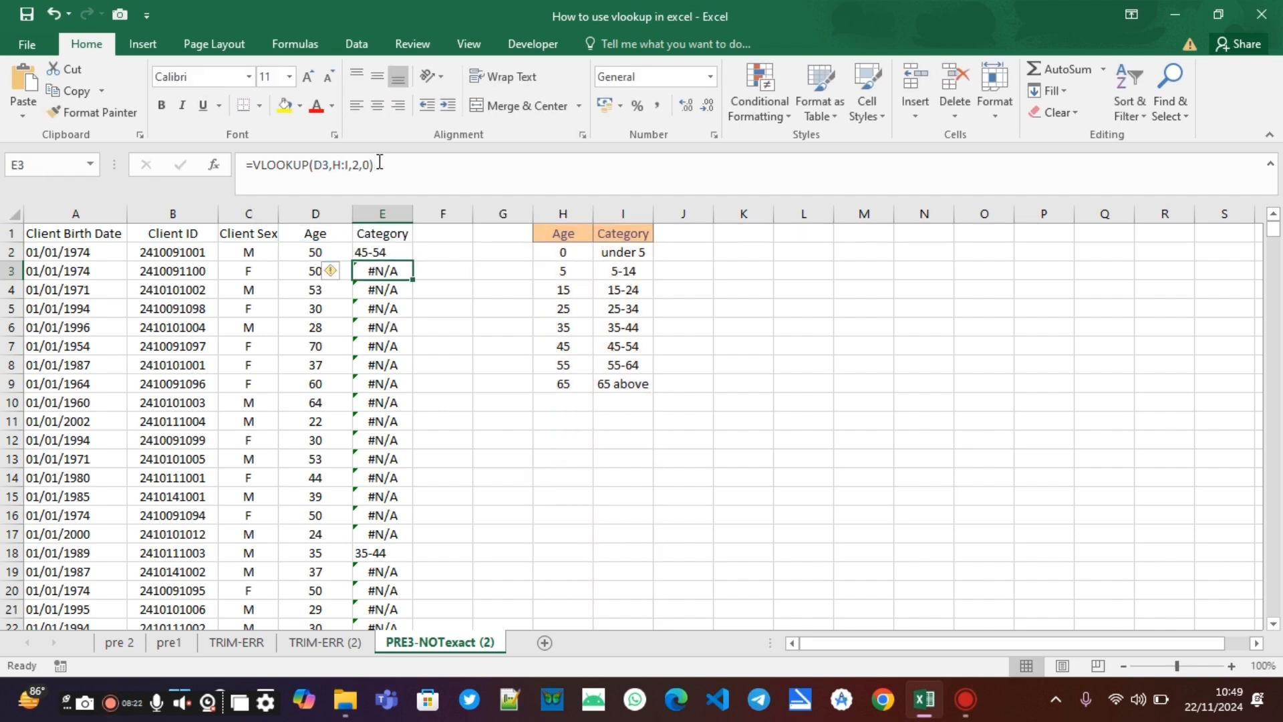
{"action": "left_click", "coordinate": [394, 252]}
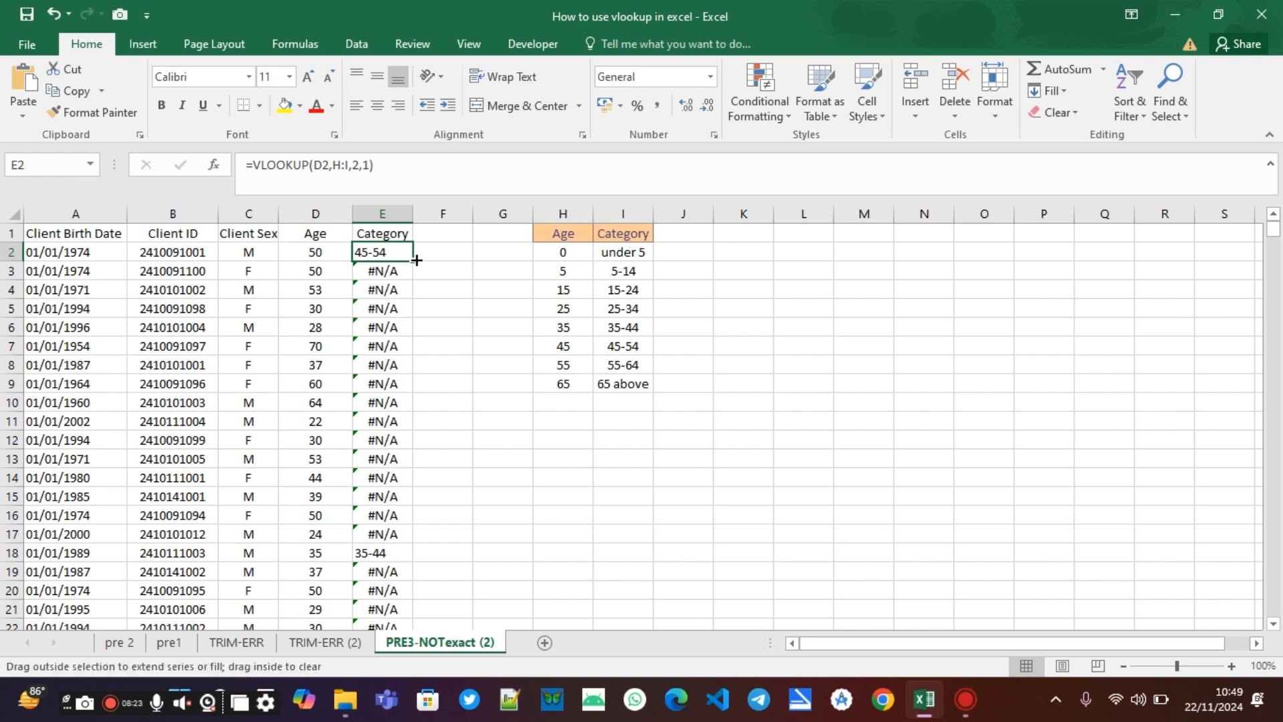
{"action": "double_click", "coordinate": [413, 262]}
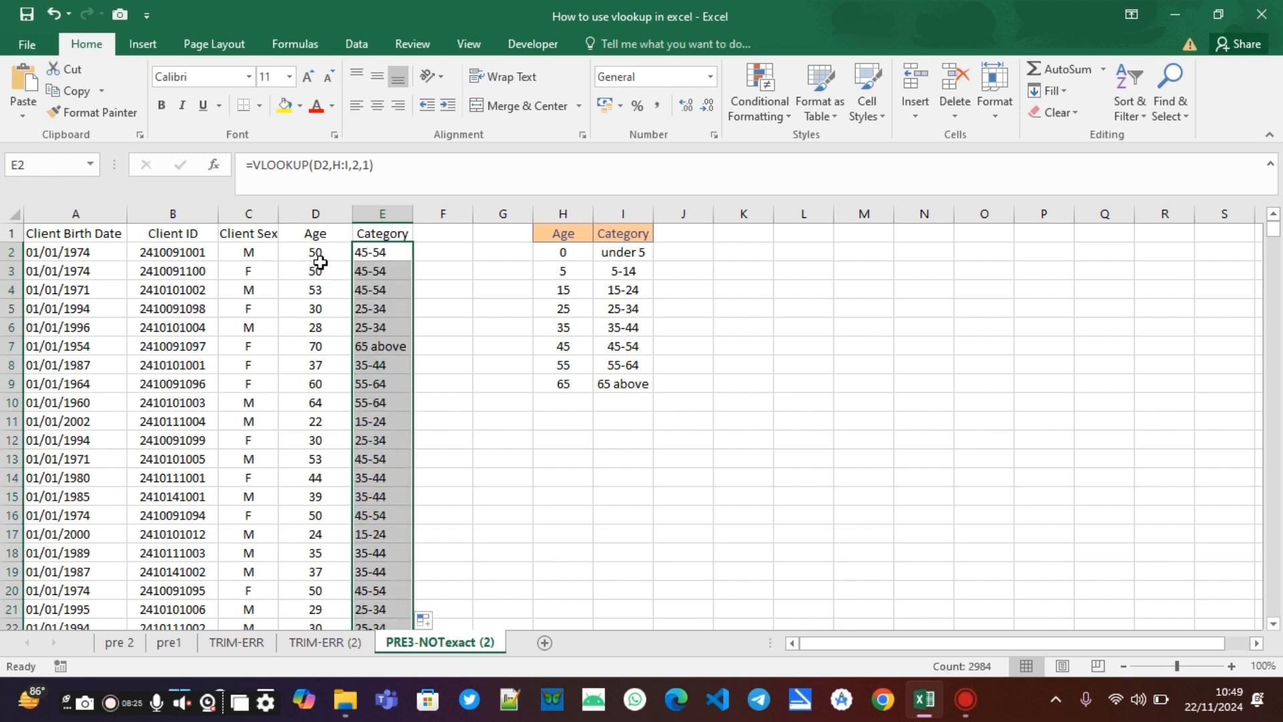